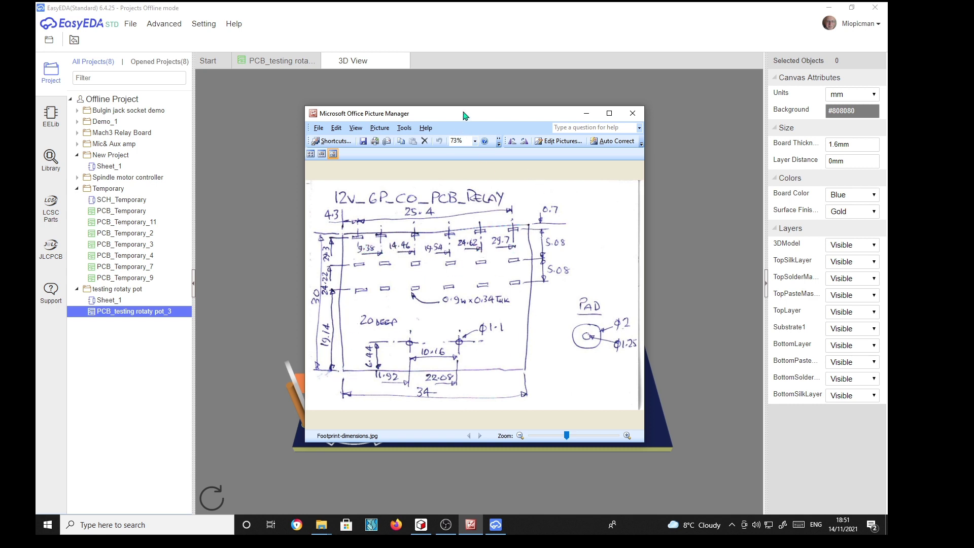
- Move the relay dimension drawing aside, switch to DesignSpark Mechanical and rename the root design as 12v_PCB_RELAY
drag(462, 115, 885, 124)
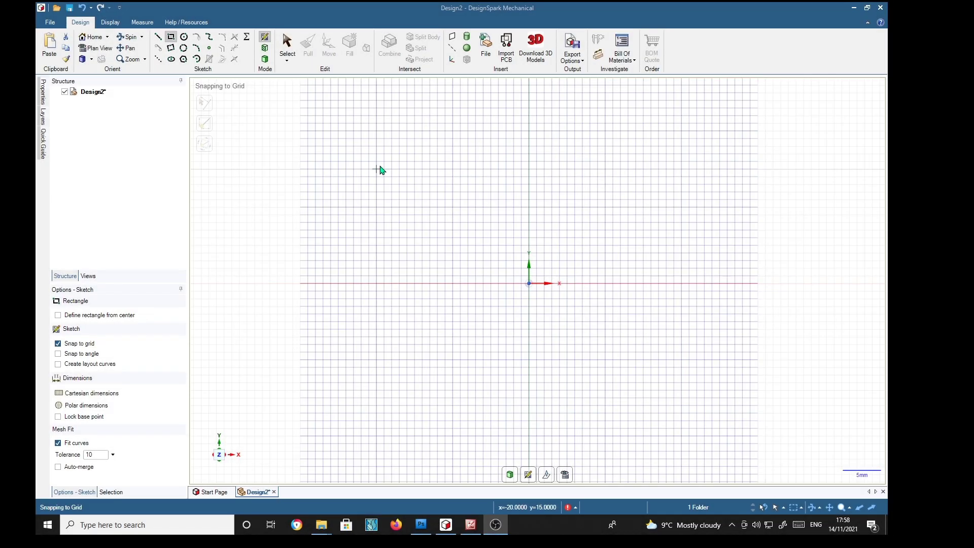
right_click(95, 95)
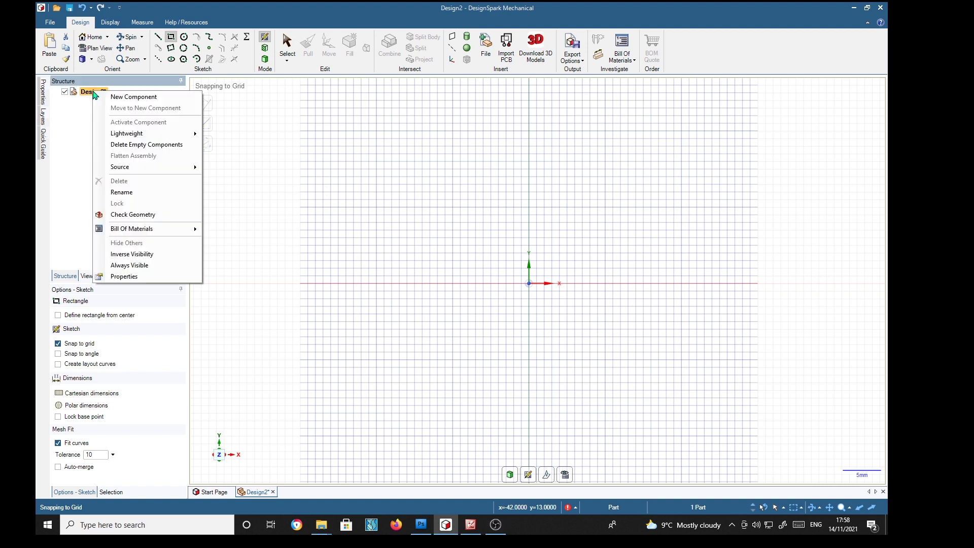
click(121, 193)
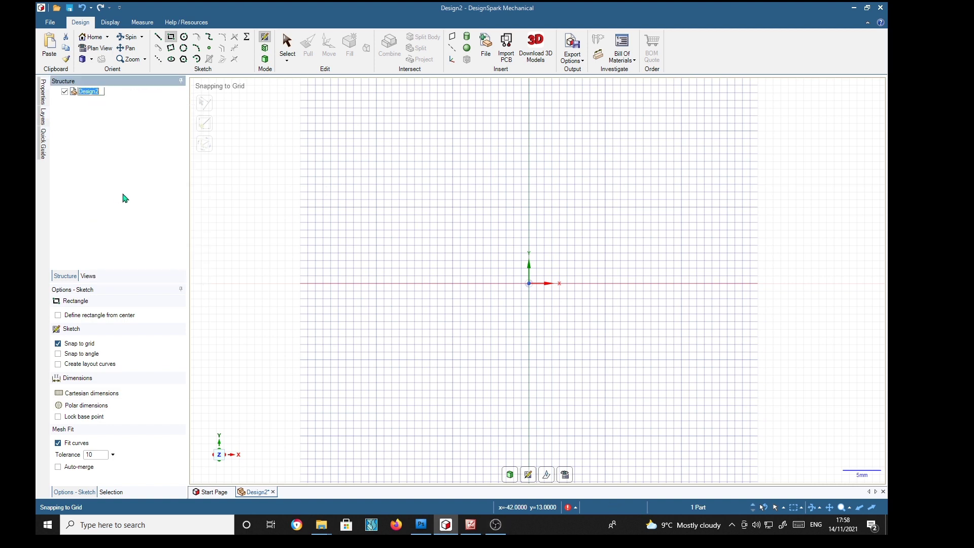
text(12)
text(v_PCB_RELAY)
key(Return)
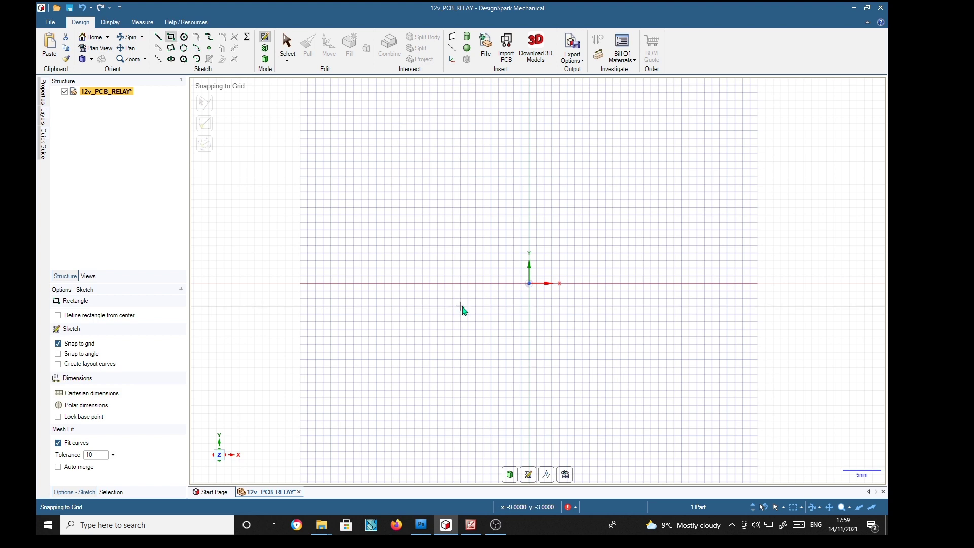
- Sketch a rectangle 34 mm wide and 30 mm high around the origin for the relay body
click(452, 336)
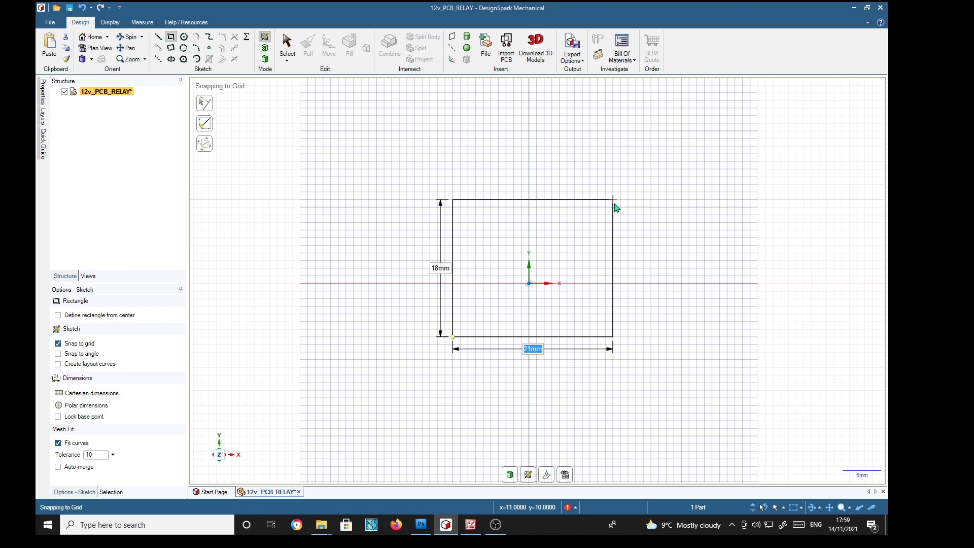
text(34)
key(Tab)
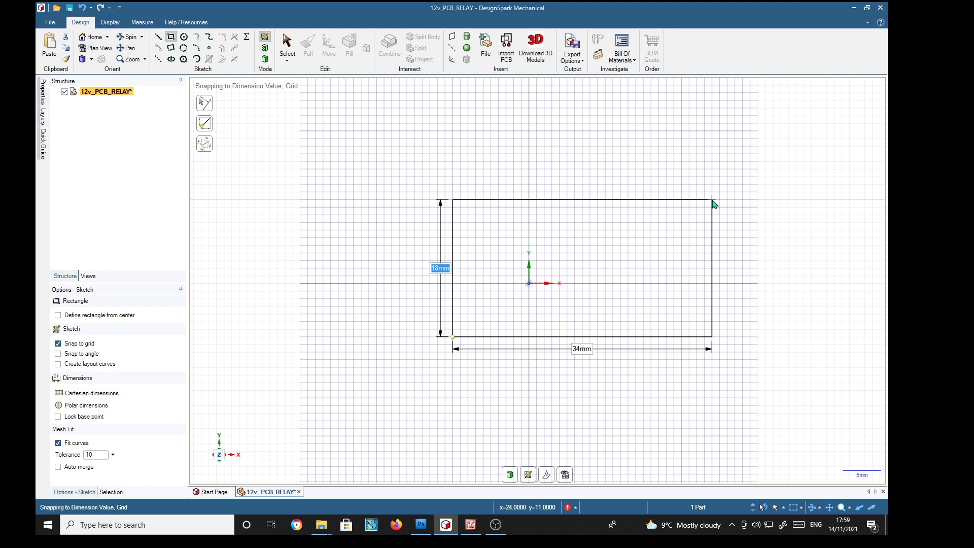
text(30)
key(Return)
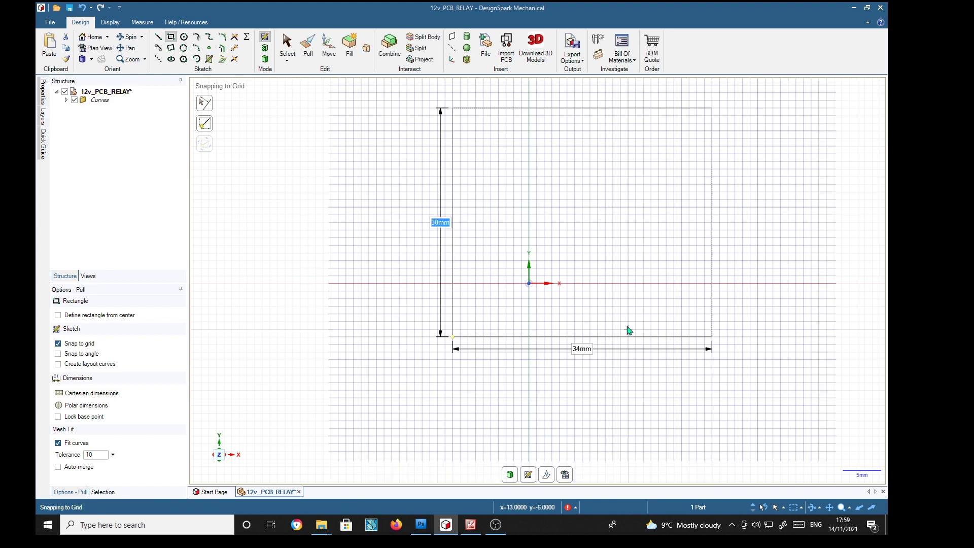
- Pull the 34 × 30 mm rectangle into a solid block 20 mm deep
key(p)
shift+middle_drag(628, 206, 518, 258)
click(700, 329)
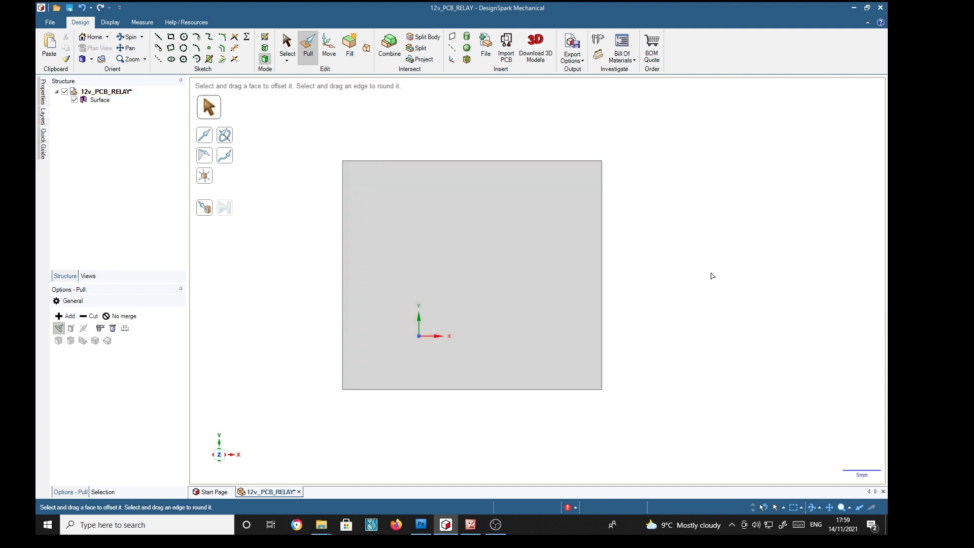
key(ctrl+a)
text(20mm)
key(Return)
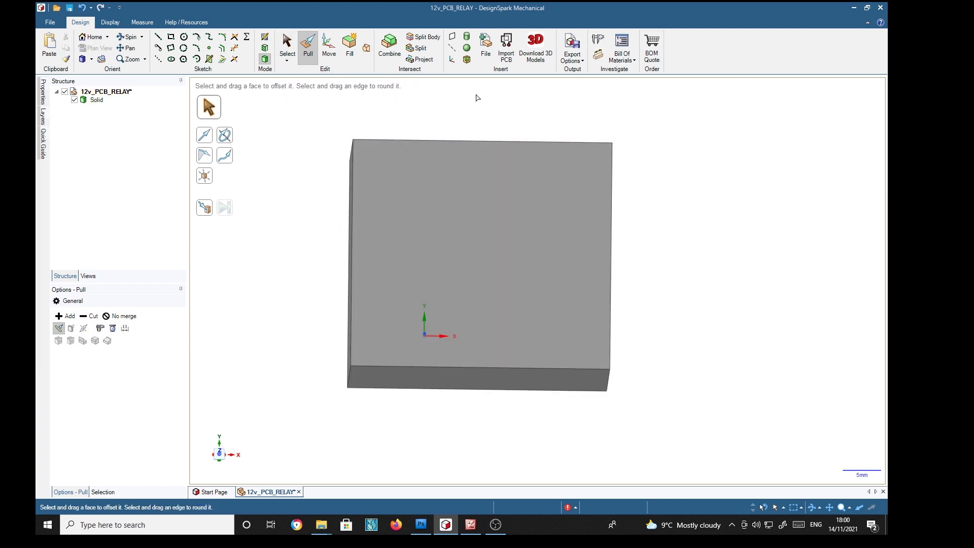
- Shell the block with a 0.7 mm wall thickness, removing its large front face
click(481, 312)
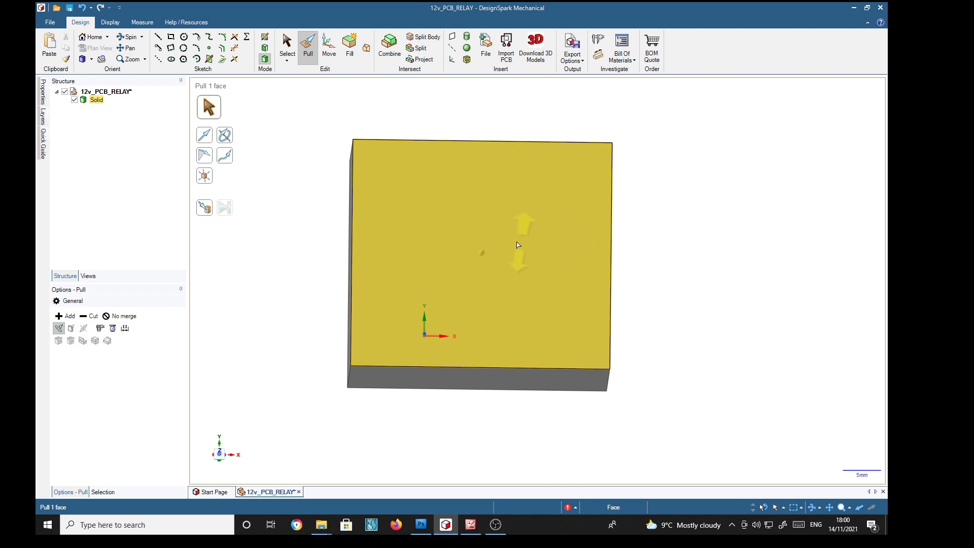
click(530, 134)
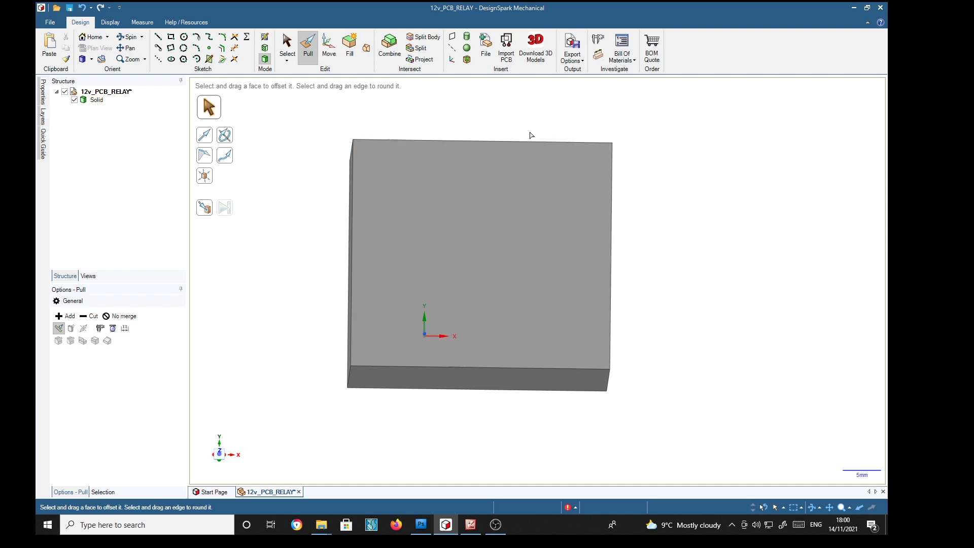
click(467, 62)
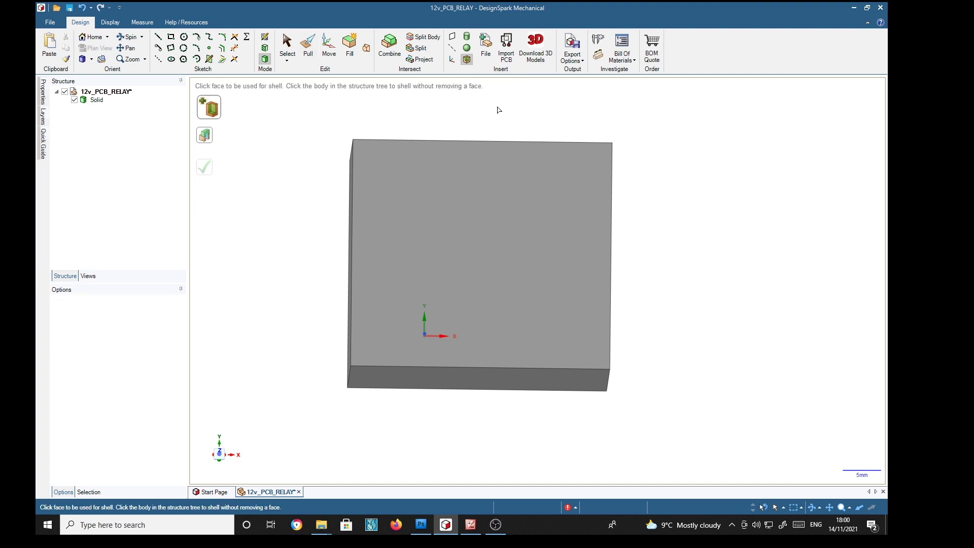
click(470, 204)
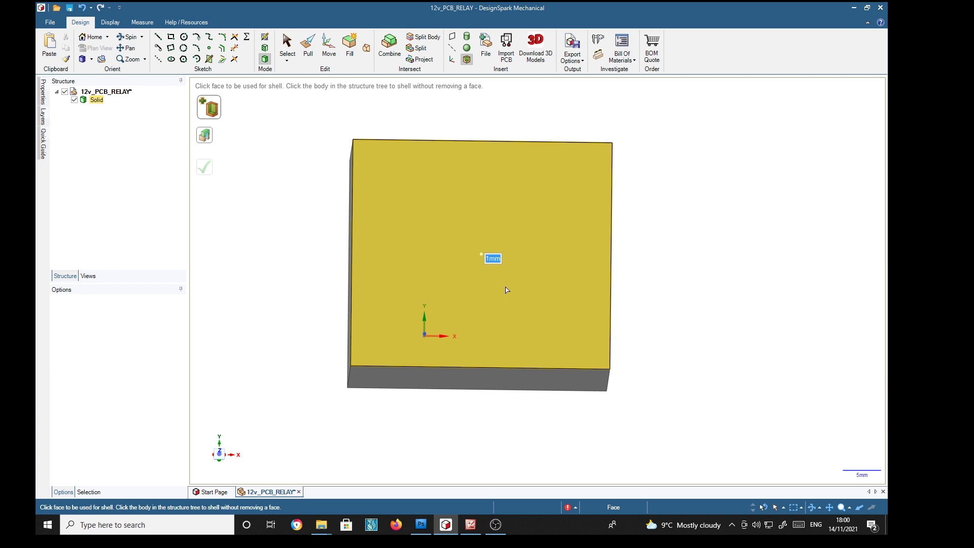
key(BackSpace)
key(Return)
click(505, 290)
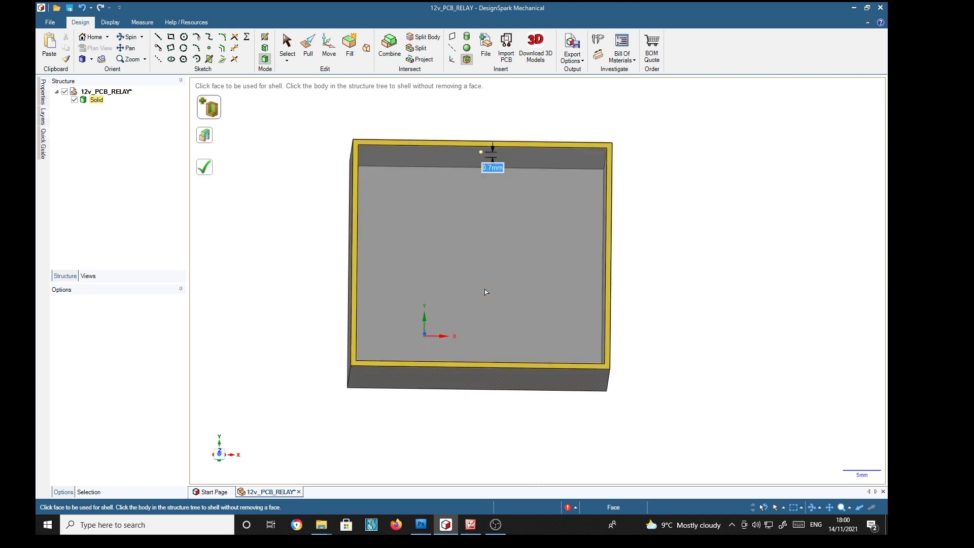
middle_drag(733, 228, 763, 250)
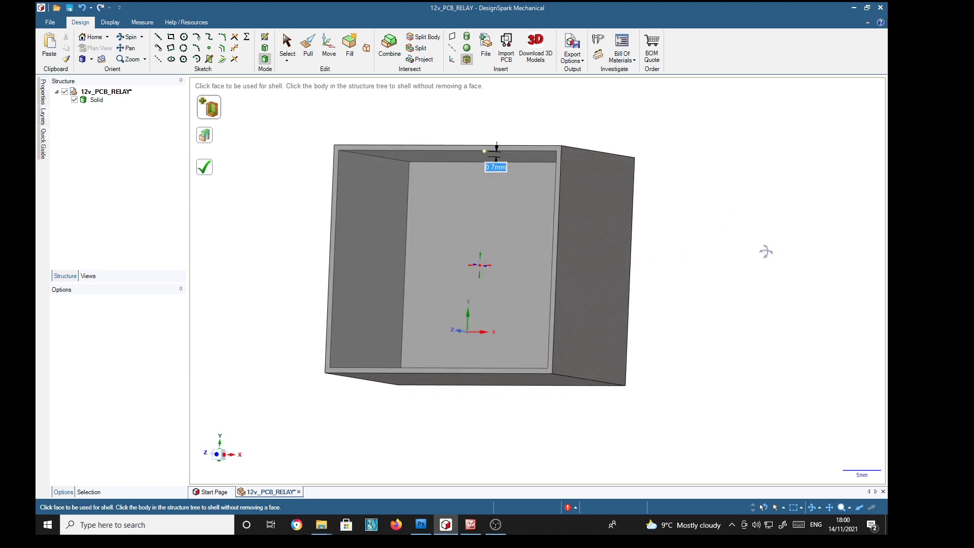
right_click(713, 254)
right_click(763, 203)
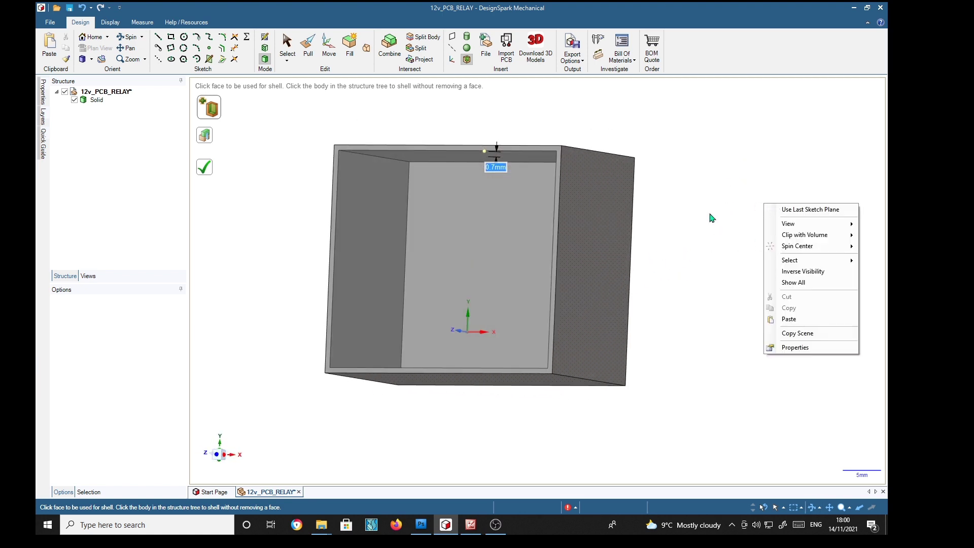
click(672, 298)
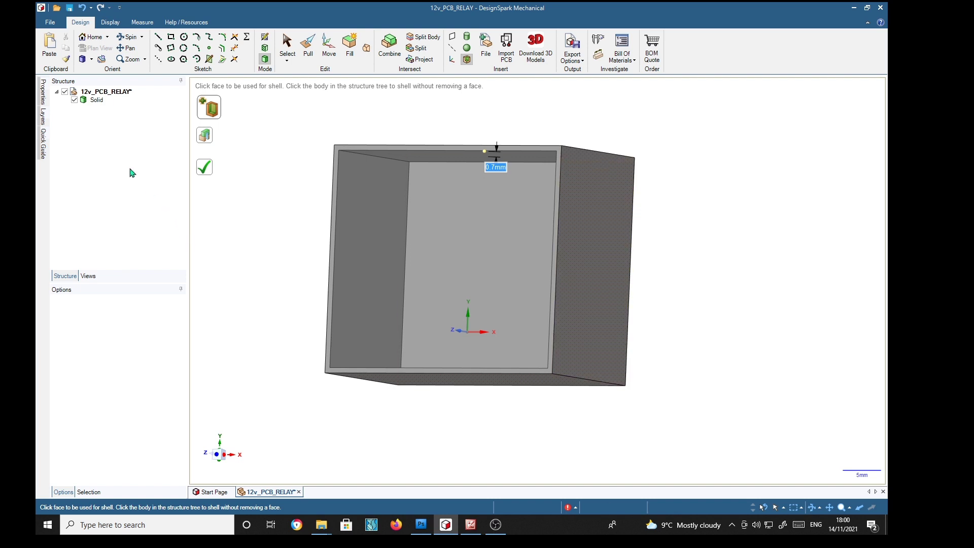
- Rename the shelled solid in the structure tree as Case
right_click(101, 104)
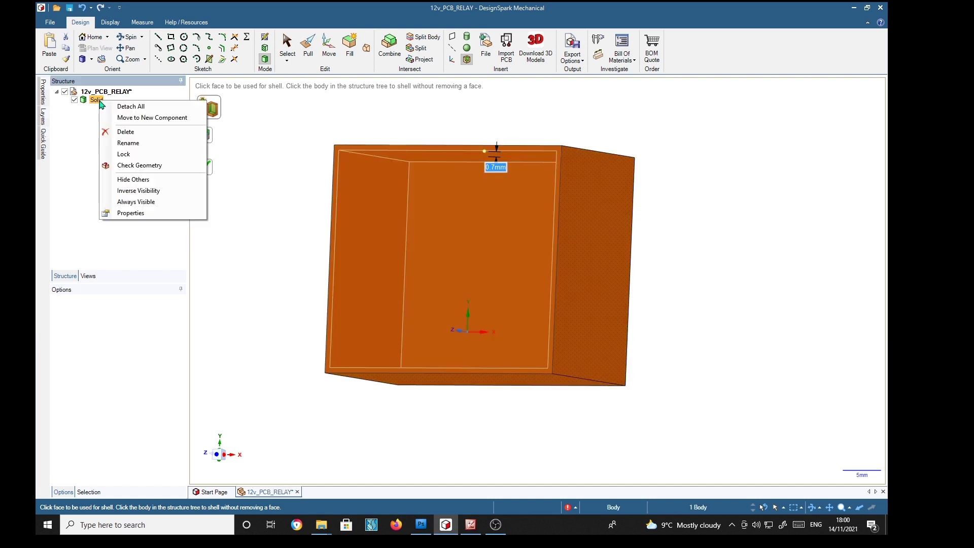
click(127, 144)
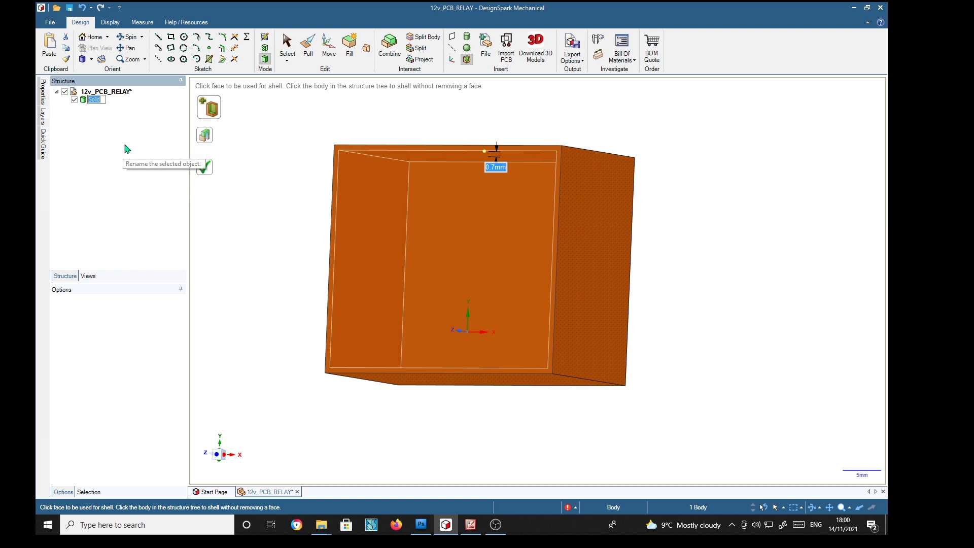
text(Case)
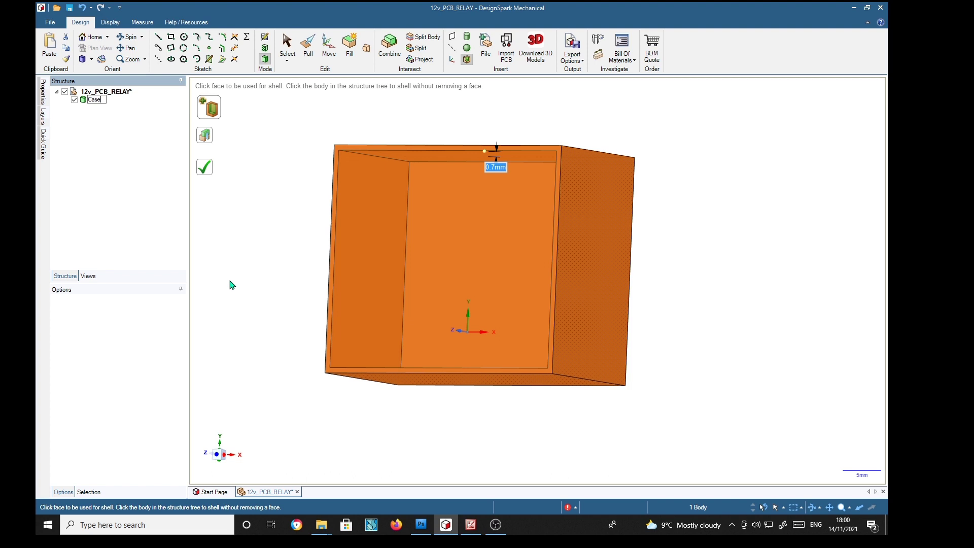
key(Return)
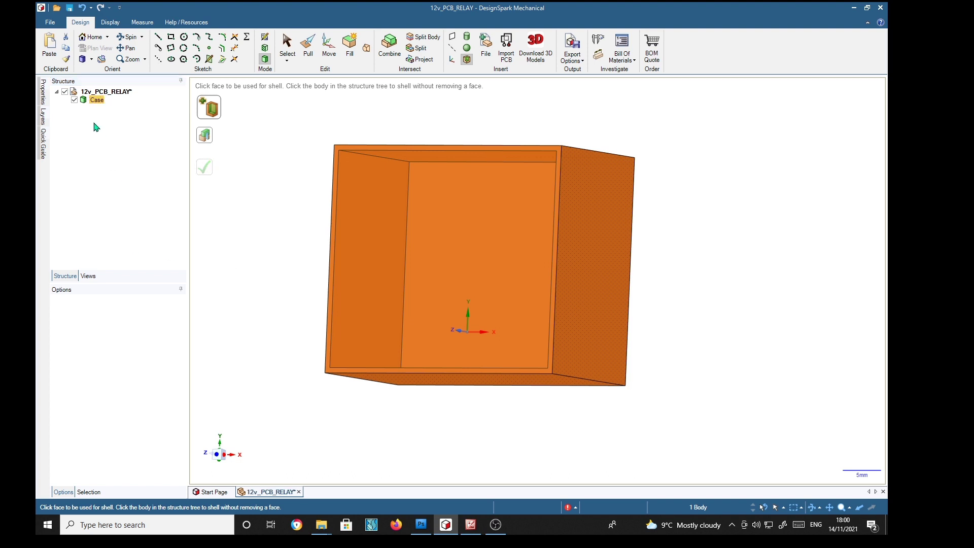
- Move the Case body into a new component of its own, keeping the name Case
click(85, 103)
right_click(84, 104)
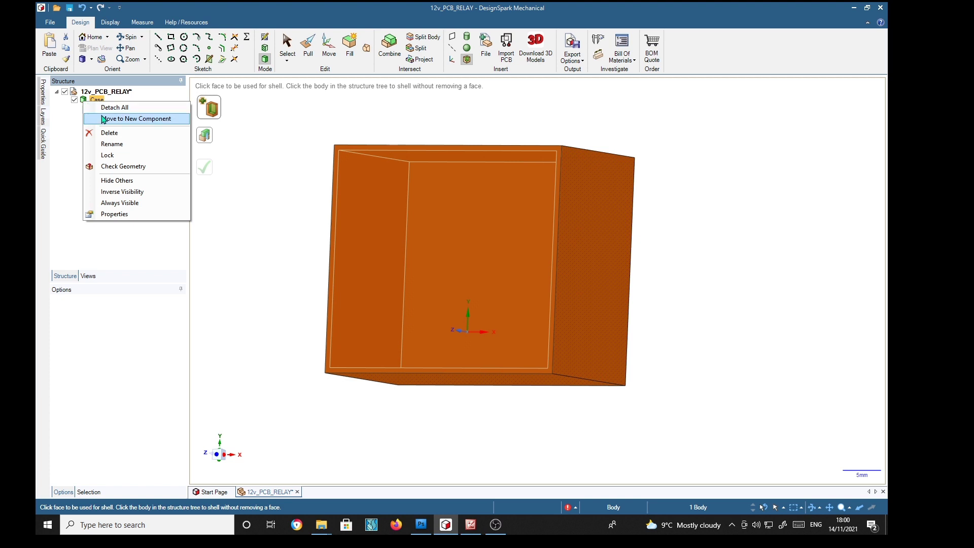
click(120, 119)
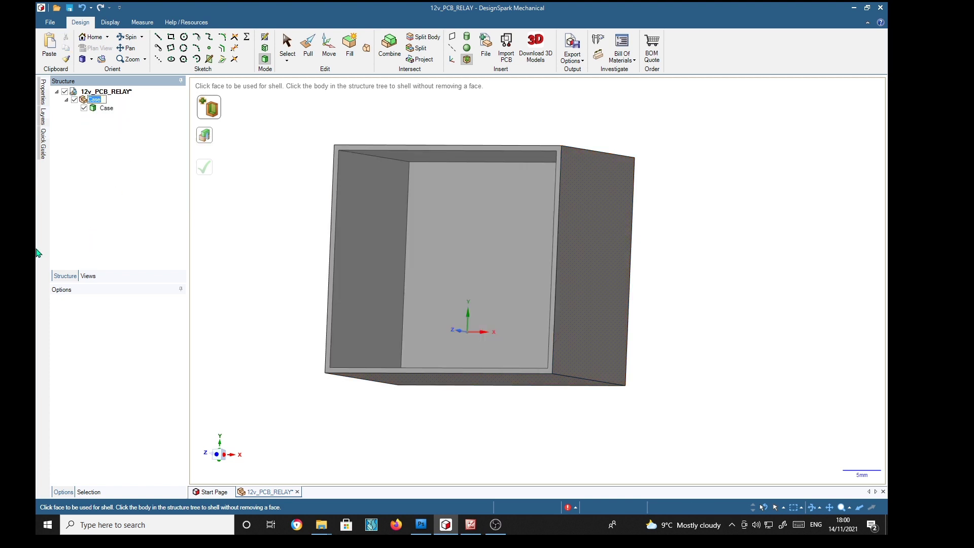
click(448, 259)
- Examine the case from its closed side and check its component and body in the structure tree
middle_drag(691, 250, 476, 236)
middle_drag(406, 235, 498, 213)
middle_drag(341, 207, 422, 220)
middle_drag(452, 270, 385, 350)
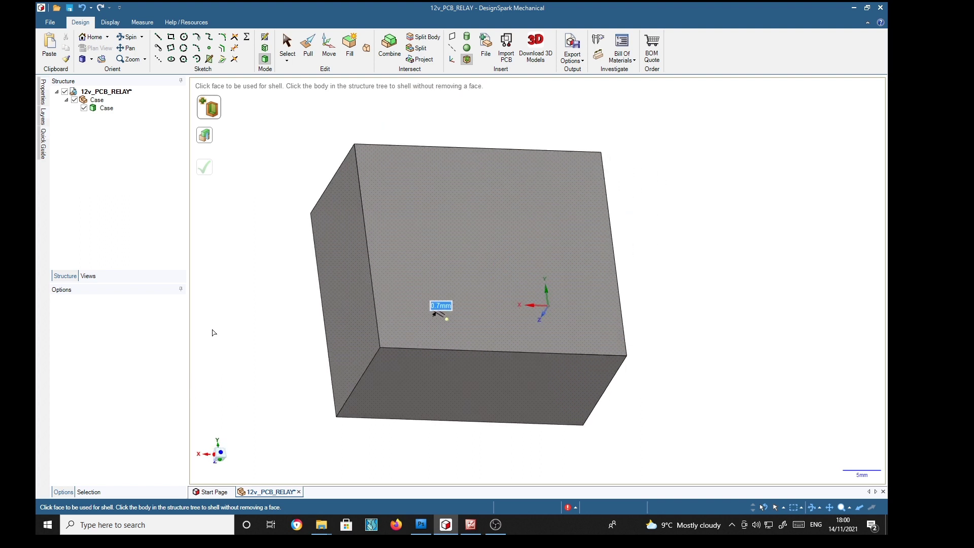
click(96, 100)
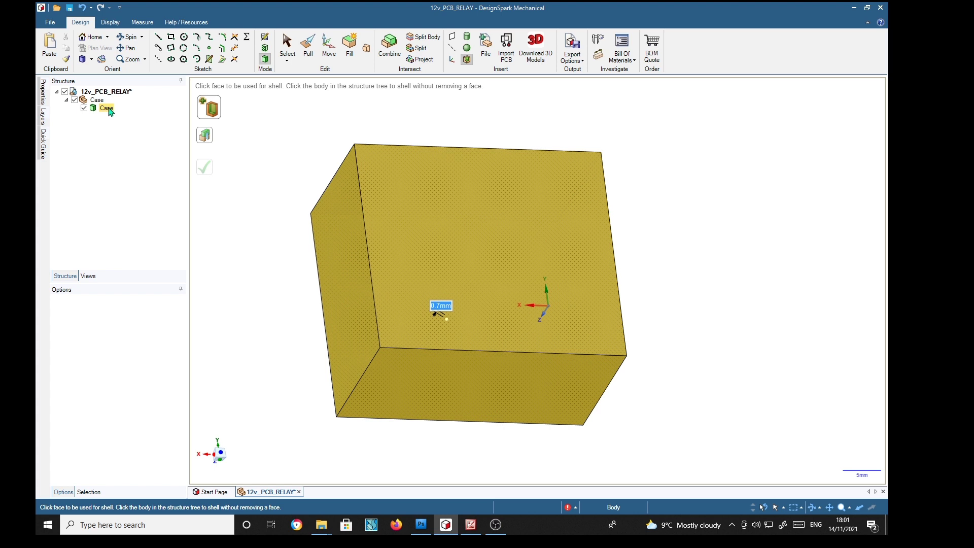
click(109, 110)
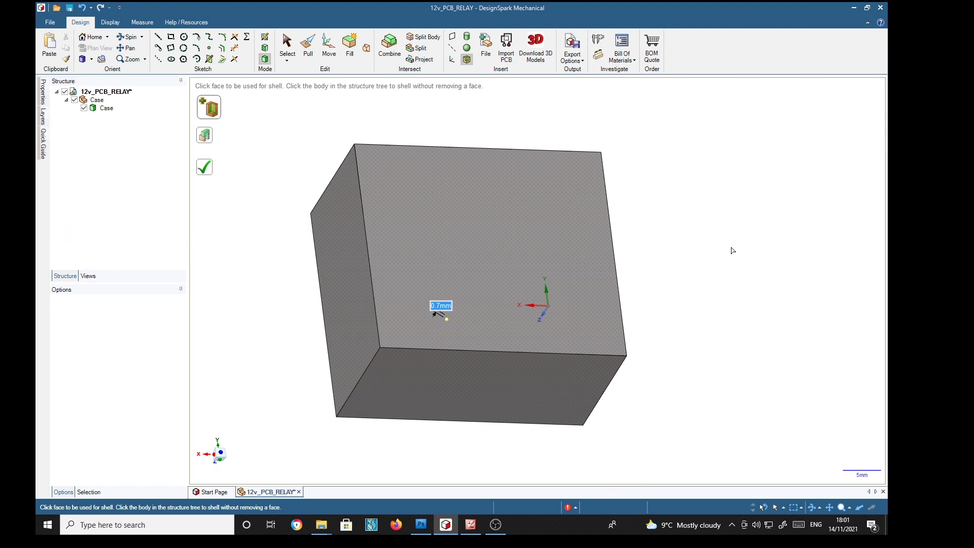
key(h)
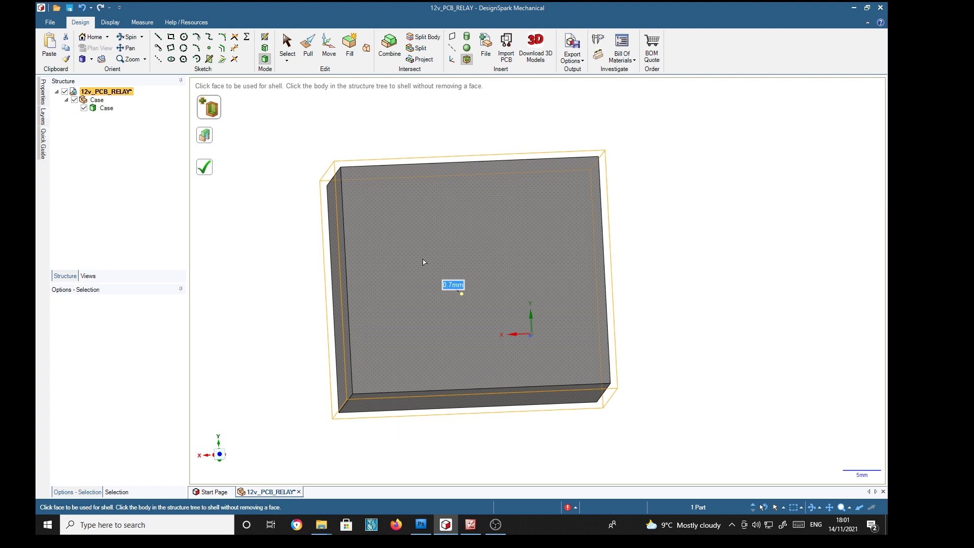
- Sketch a pin rectangle 0.9 mm wide and 0.34 mm high on the case's closed face, near its upper-left corner
key(Escape)
click(439, 243)
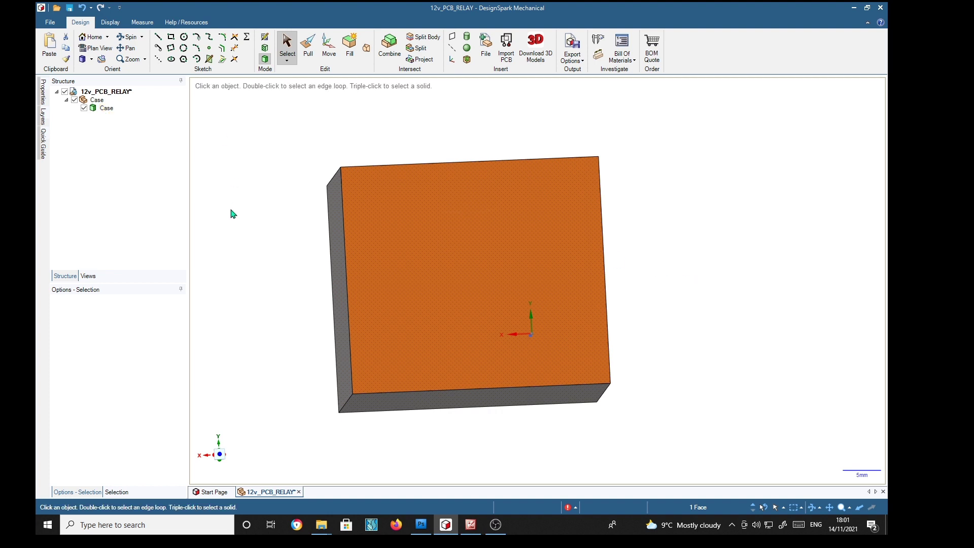
key(v)
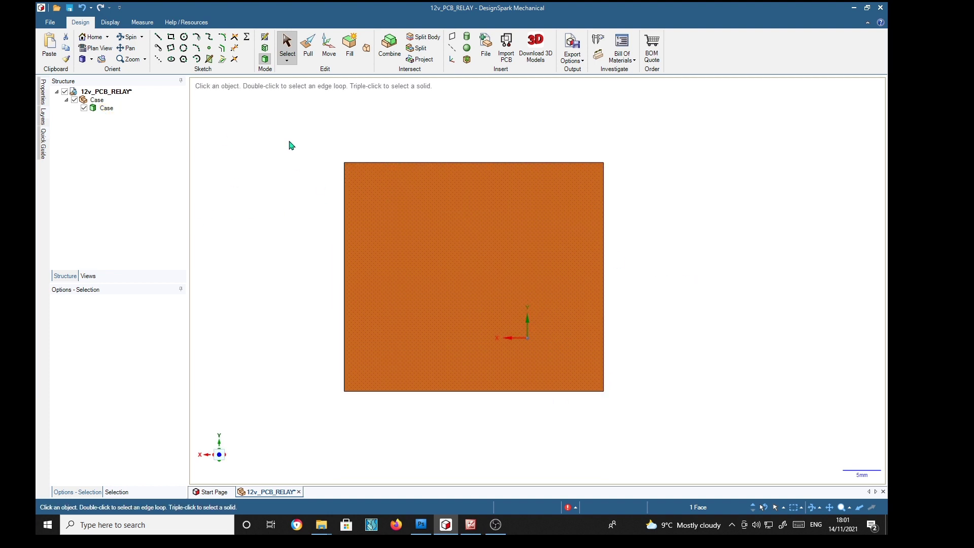
click(171, 37)
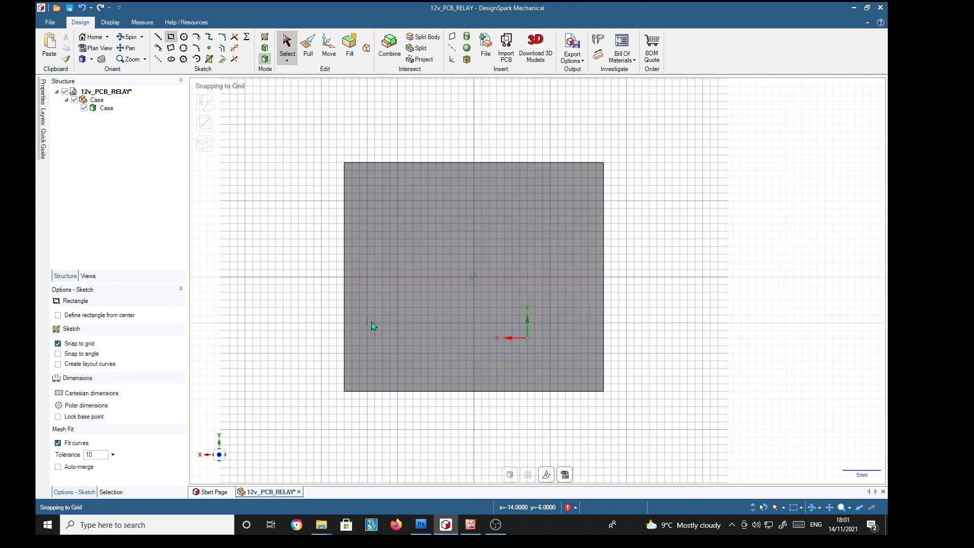
scroll(409, 233, down, 2)
scroll(409, 233, up, 4)
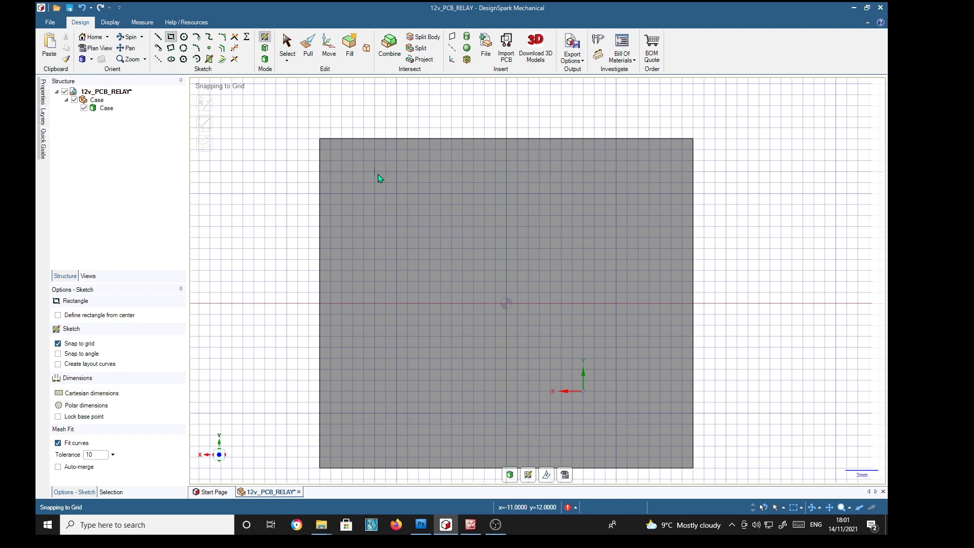
scroll(365, 155, up, 3)
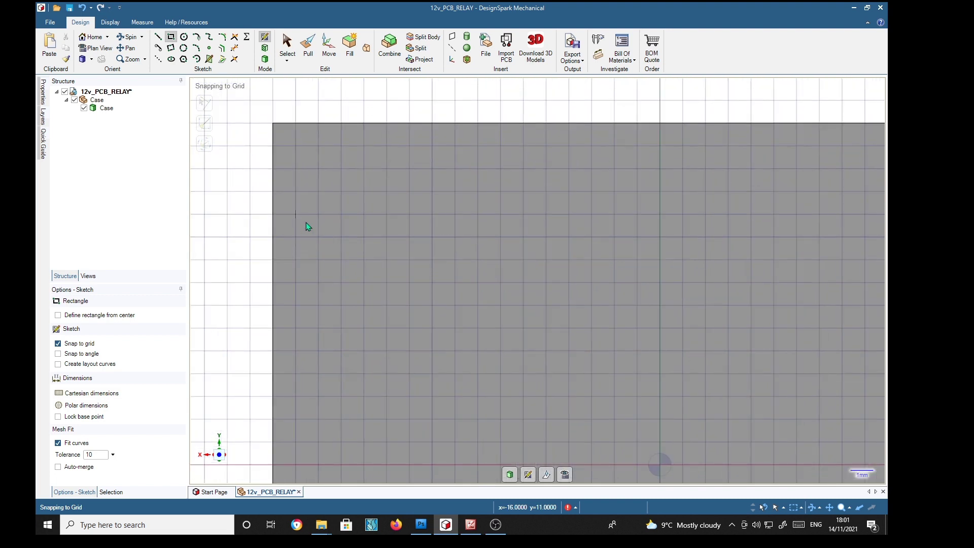
click(330, 202)
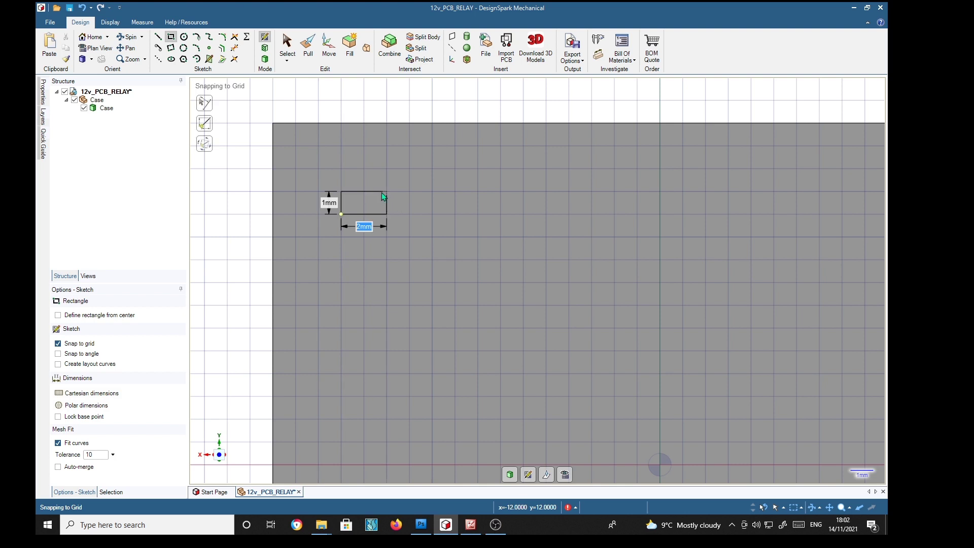
text(.9)
key(Tab)
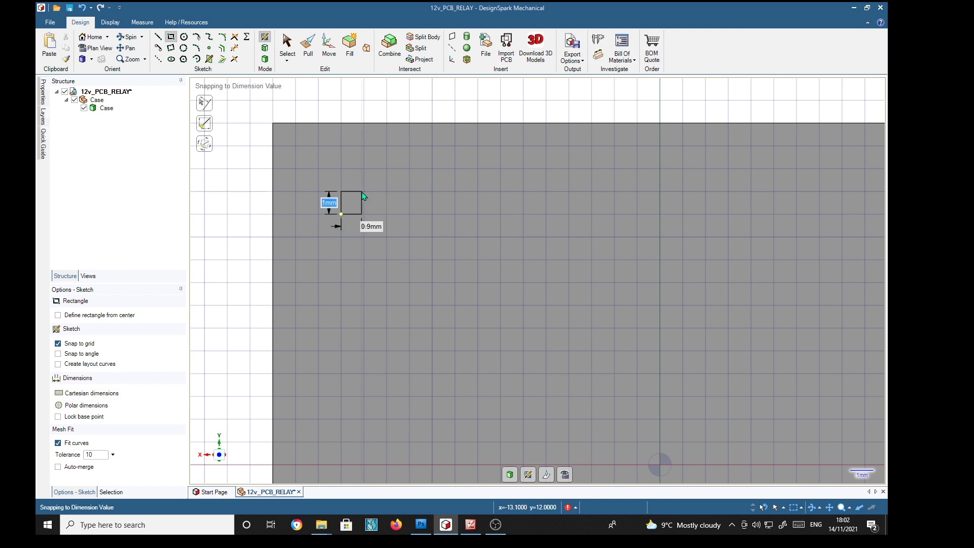
text(.34)
key(Return)
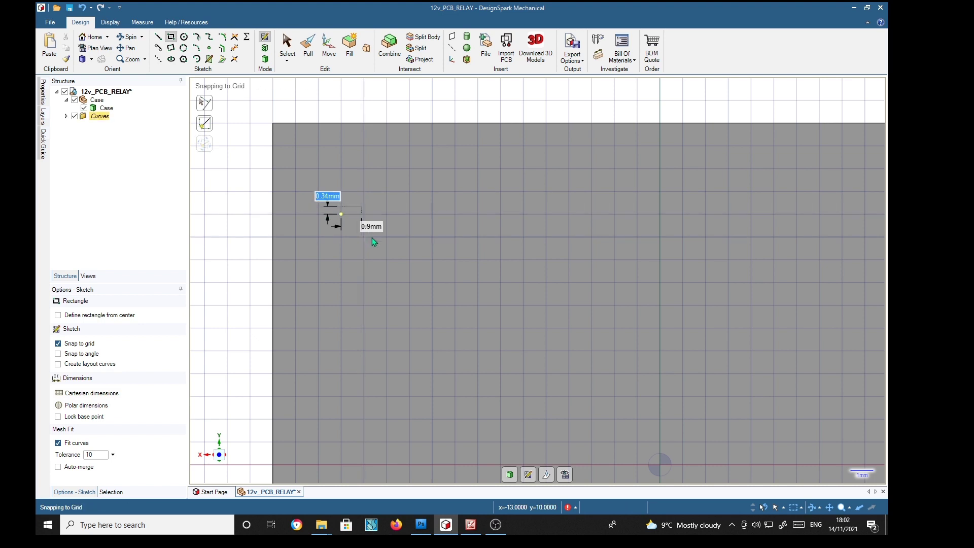
- Move the pin rectangle's four curves so that their centre lies on the upper-left corner of the case face
scroll(340, 224, down, 3)
scroll(340, 225, up, 5)
scroll(340, 226, up, 2)
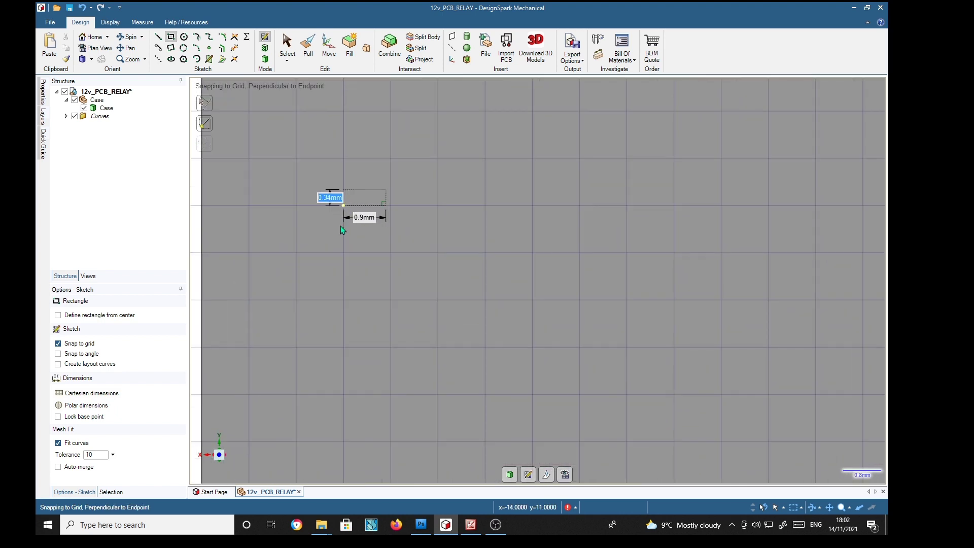
click(291, 46)
drag(314, 175, 413, 239)
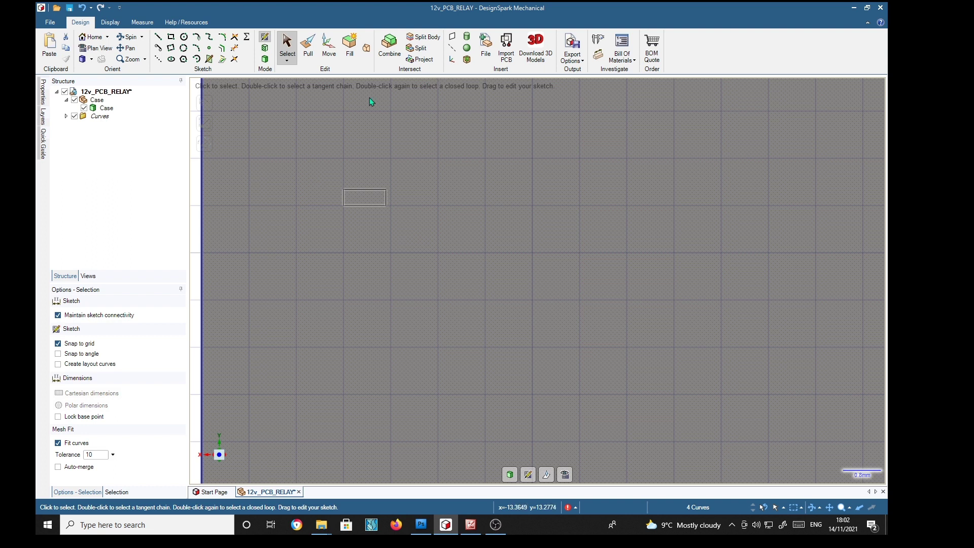
click(329, 48)
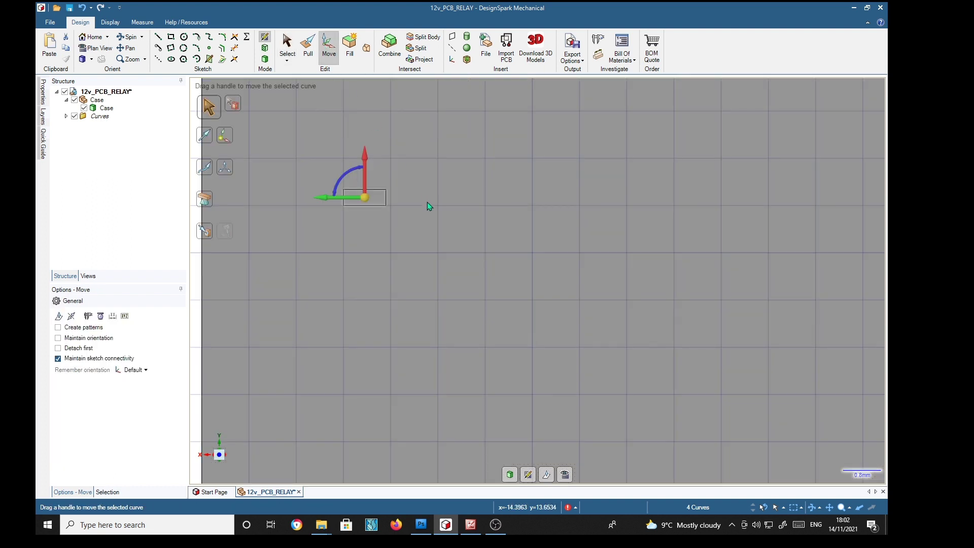
shift+middle_drag(428, 245, 621, 341)
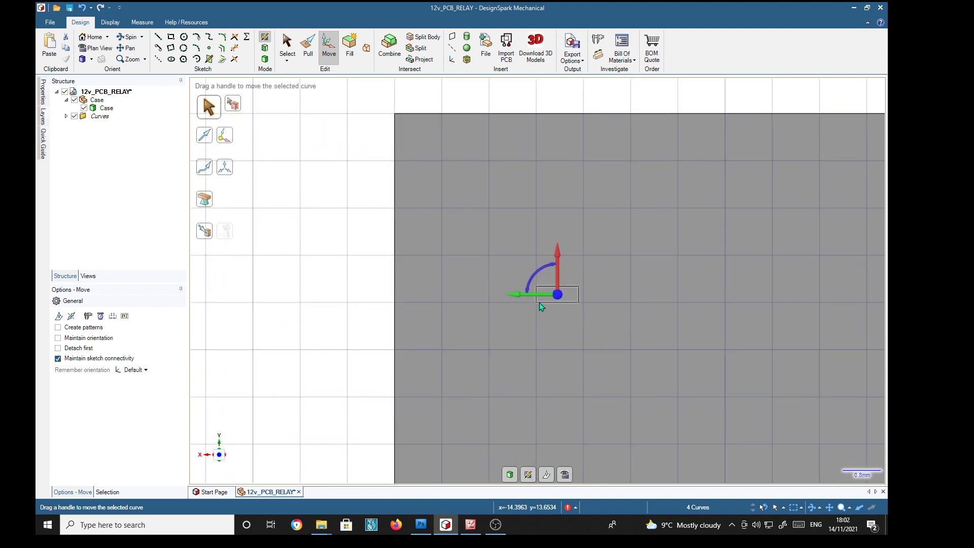
click(206, 233)
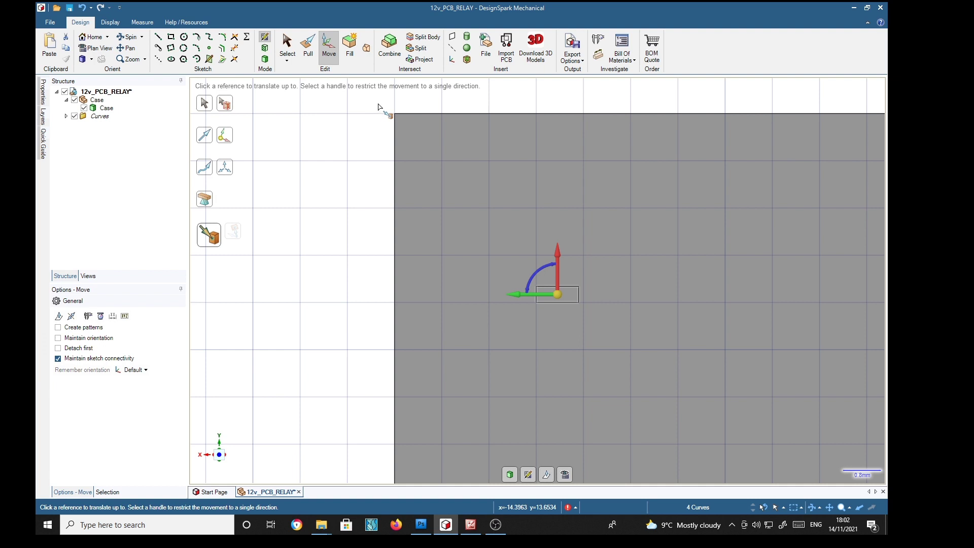
click(396, 115)
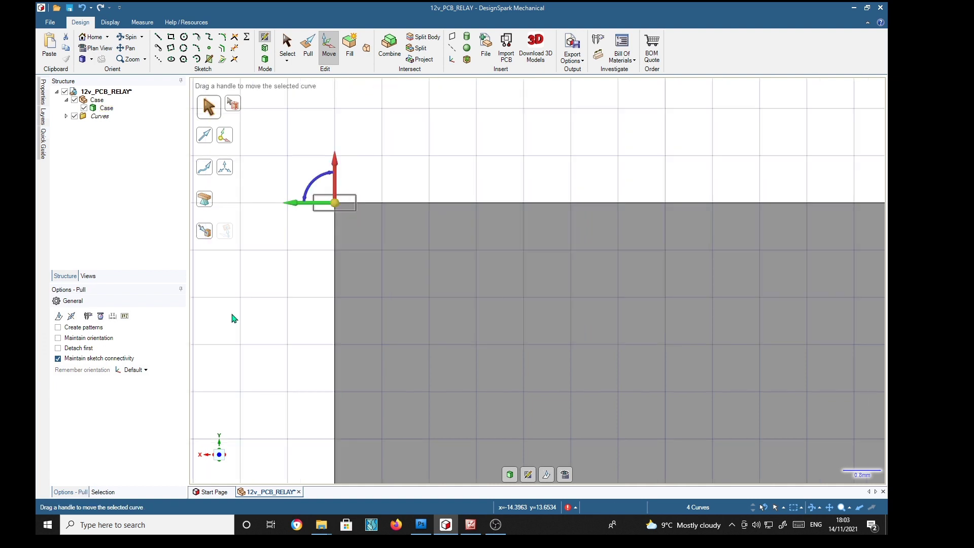
- Pull the pin rectangle 3 mm outward from the case face to form a solid pin
key(p)
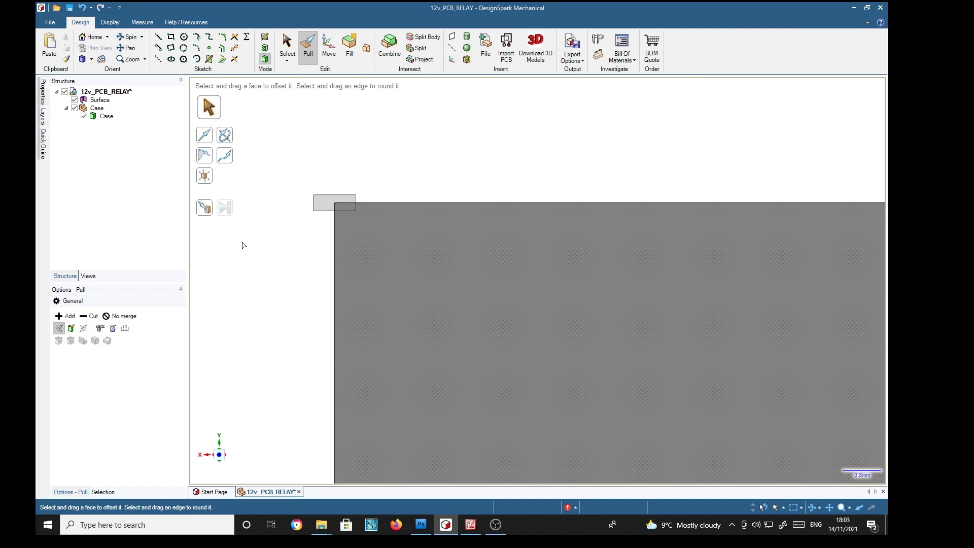
click(325, 204)
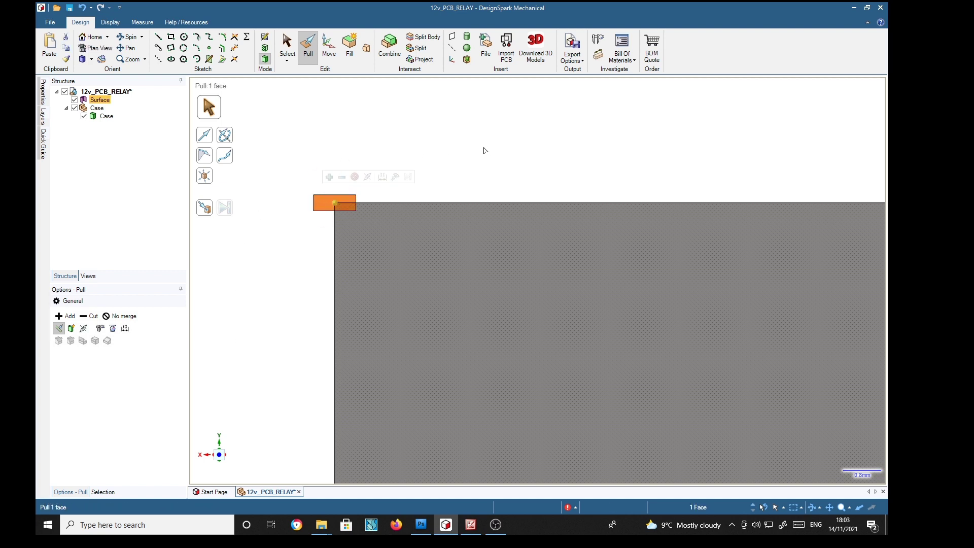
text(3)
key(Return)
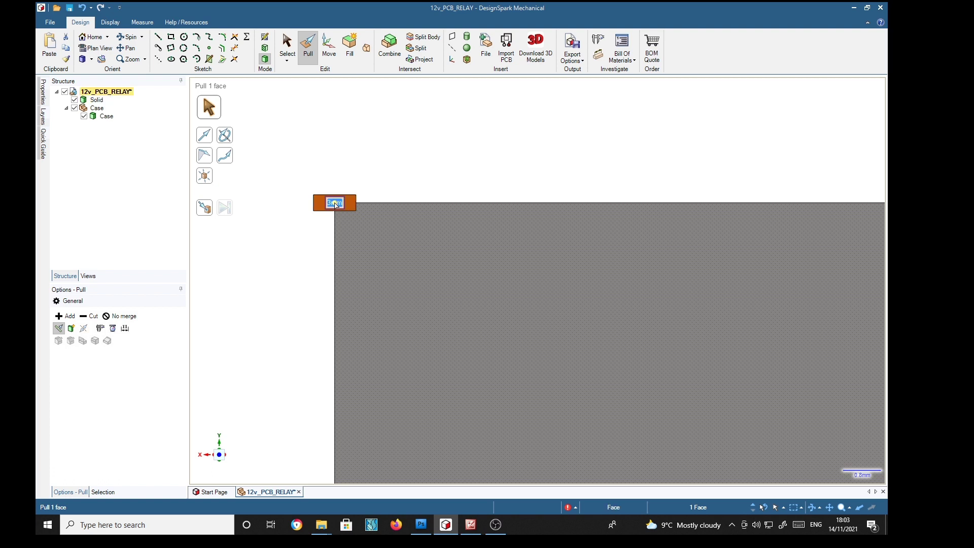
middle_drag(454, 323, 370, 309)
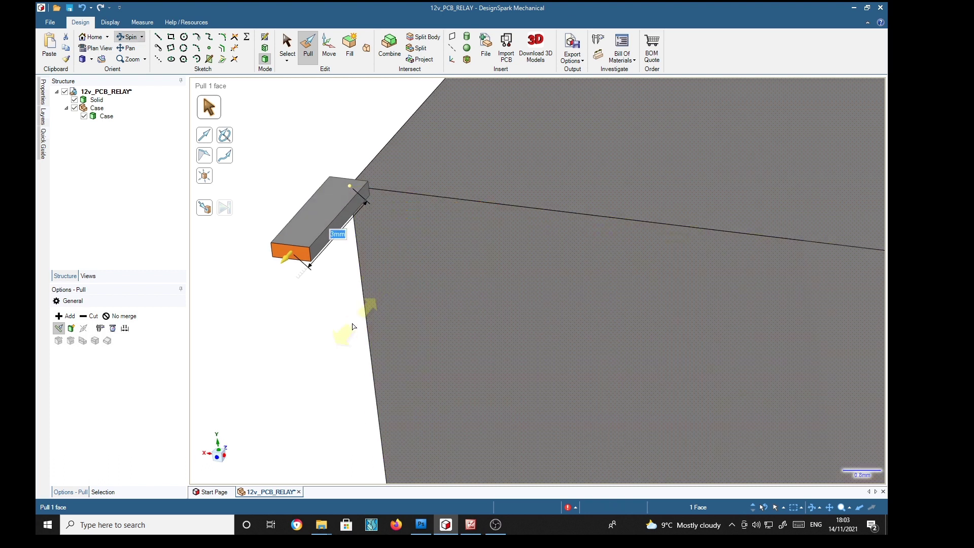
click(295, 309)
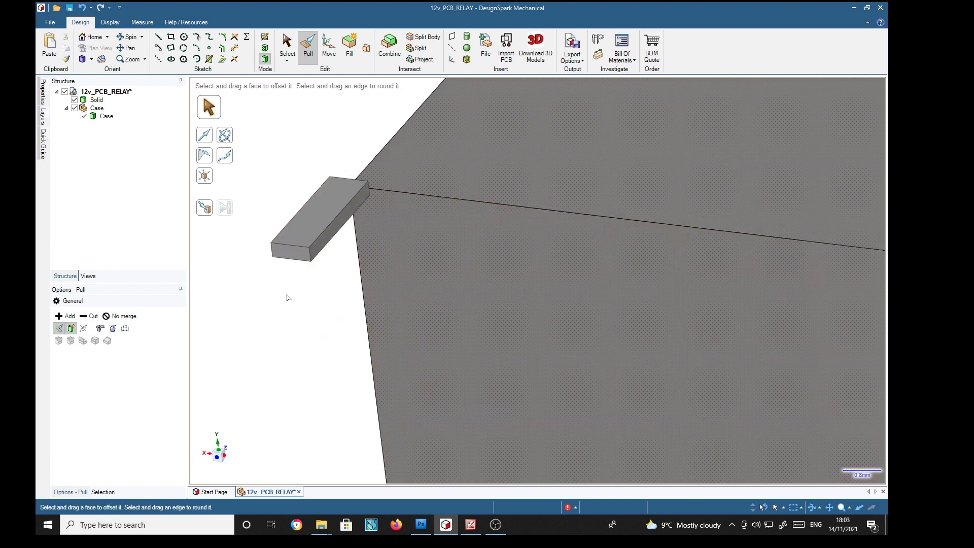
- Chamfer the four edges around the free end of the pin to give it a tapered tip
scroll(254, 272, up, 4)
double_click(466, 265)
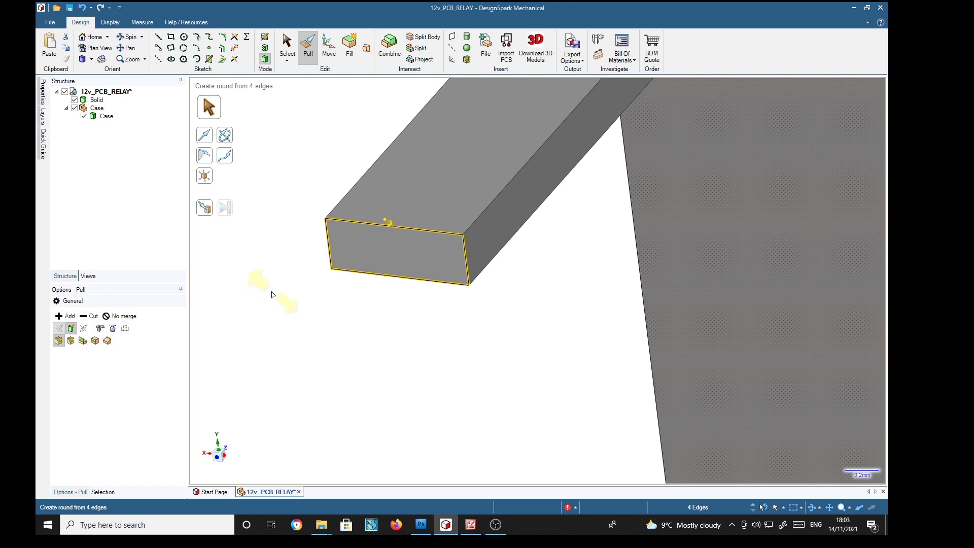
key(Tab)
drag(343, 336, 360, 341)
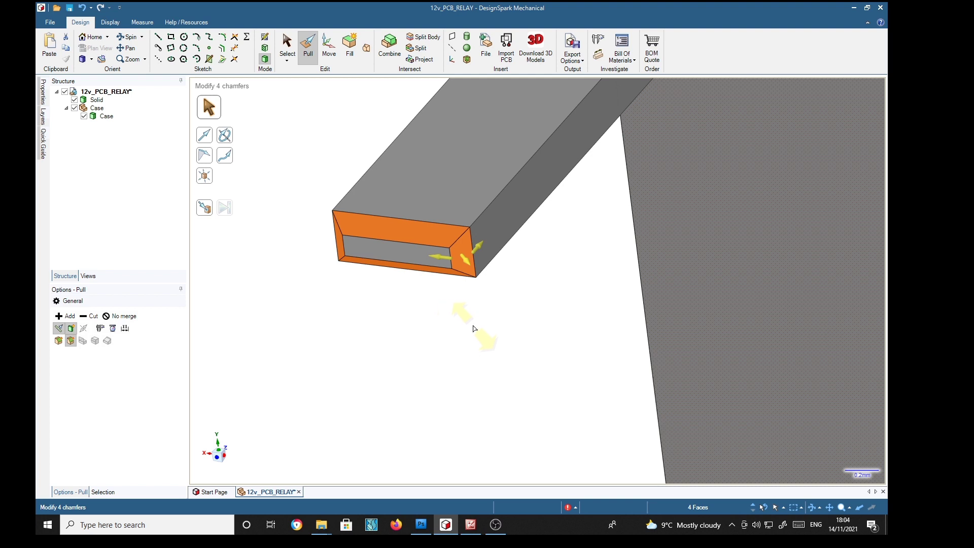
middle_drag(458, 346, 541, 361)
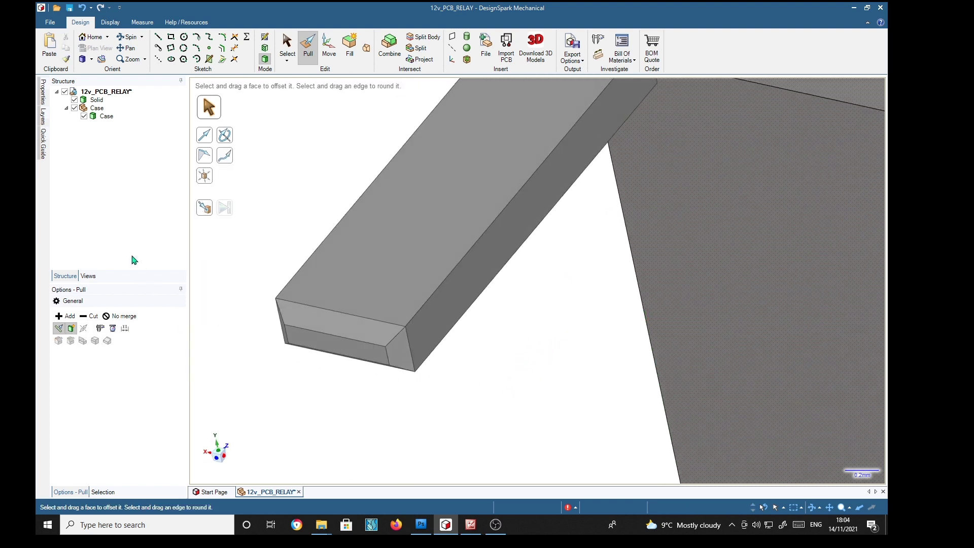
- Rename the pin's solid in the structure tree as Pin
click(96, 100)
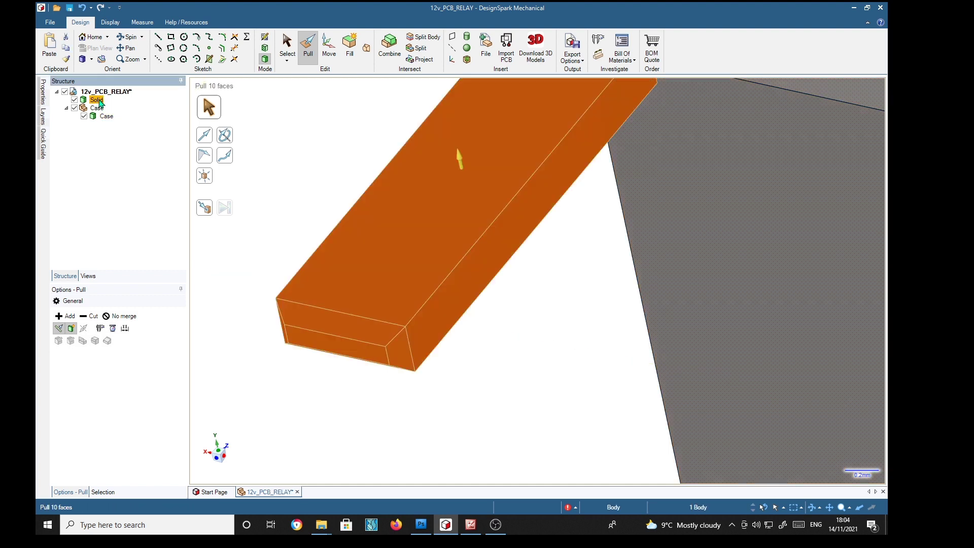
right_click(100, 101)
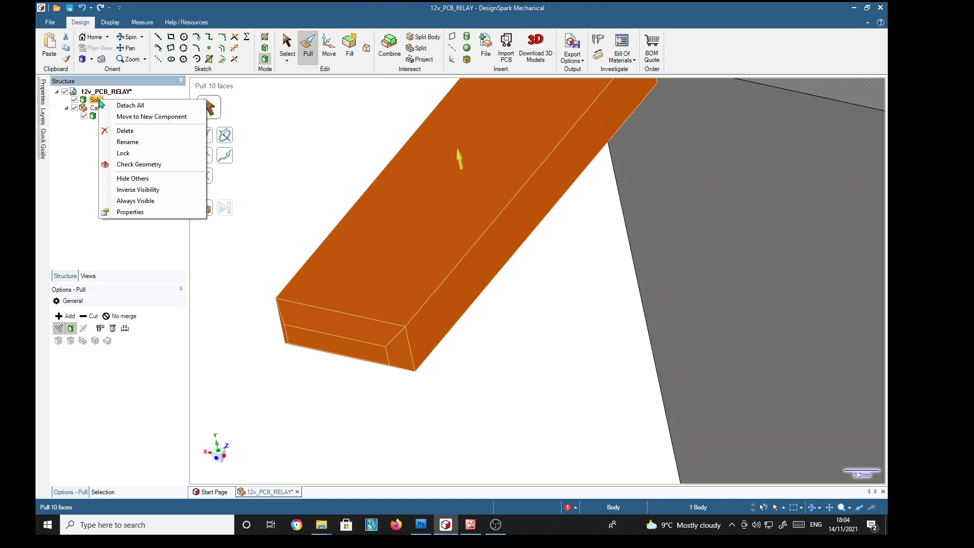
click(127, 143)
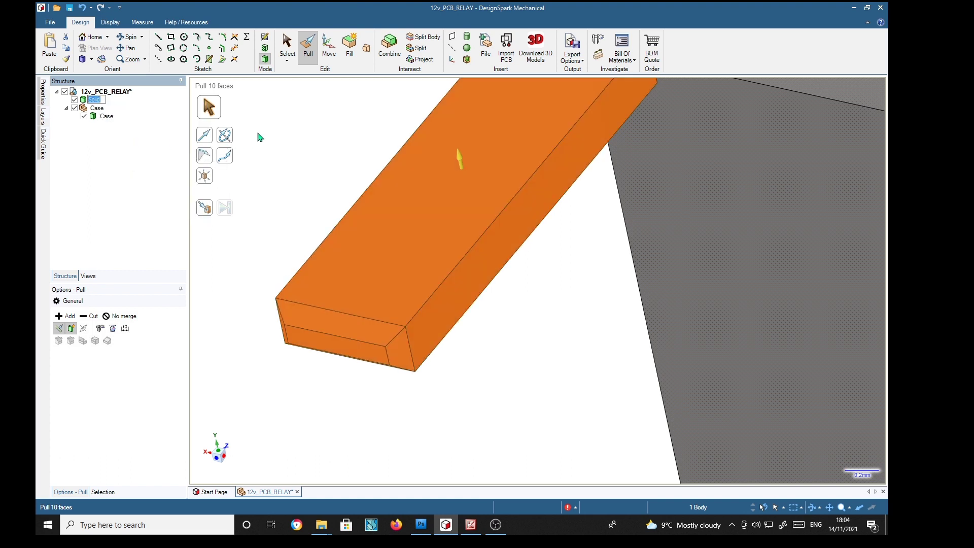
text(Pin)
key(Return)
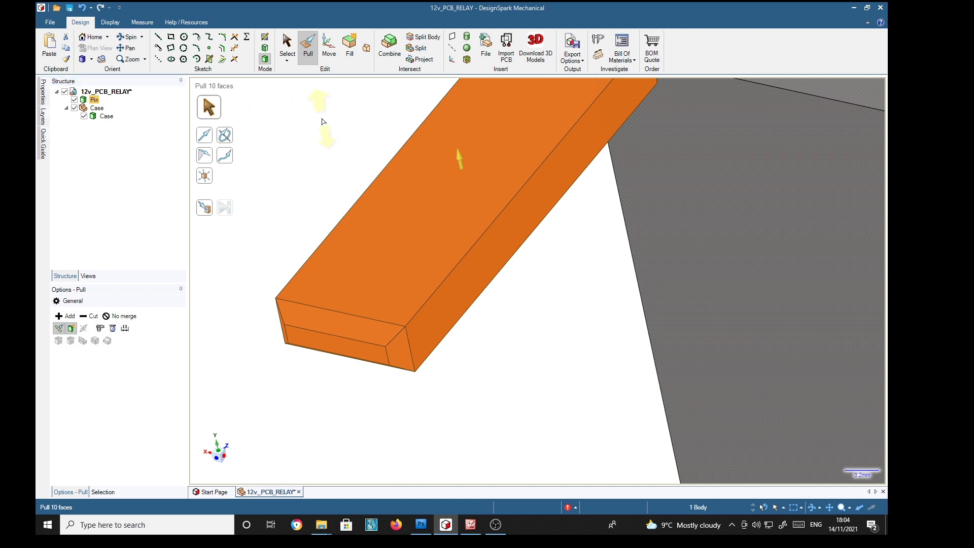
- Give the Pin body a High Gloss finish and clear the selection
shift+middle_drag(521, 380, 497, 442)
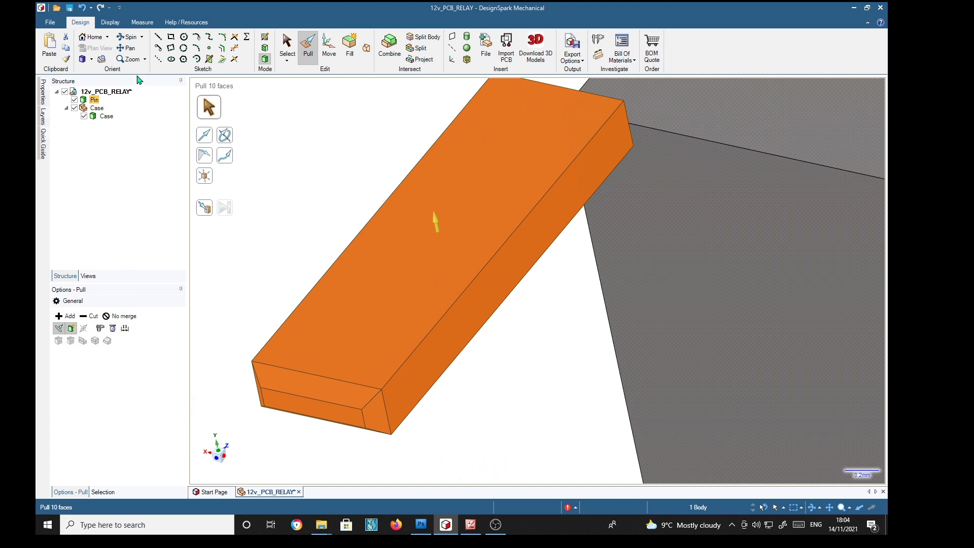
click(110, 22)
click(299, 36)
click(357, 101)
click(299, 36)
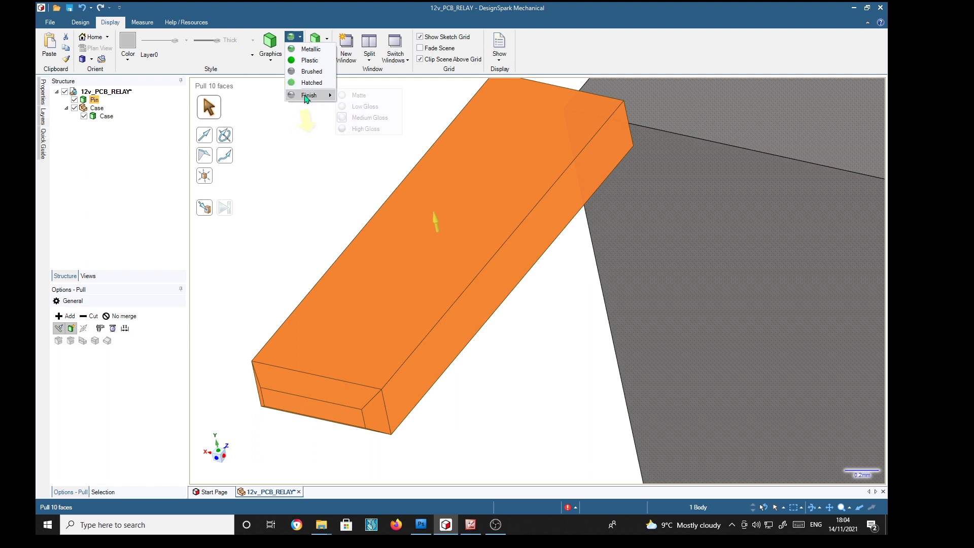
mouse_move(310, 96)
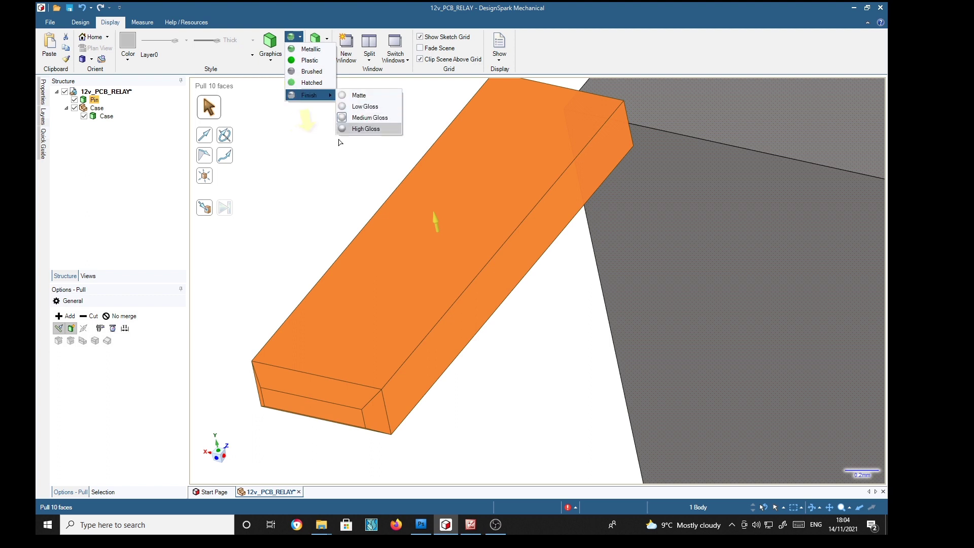
click(365, 128)
click(500, 413)
key(v)
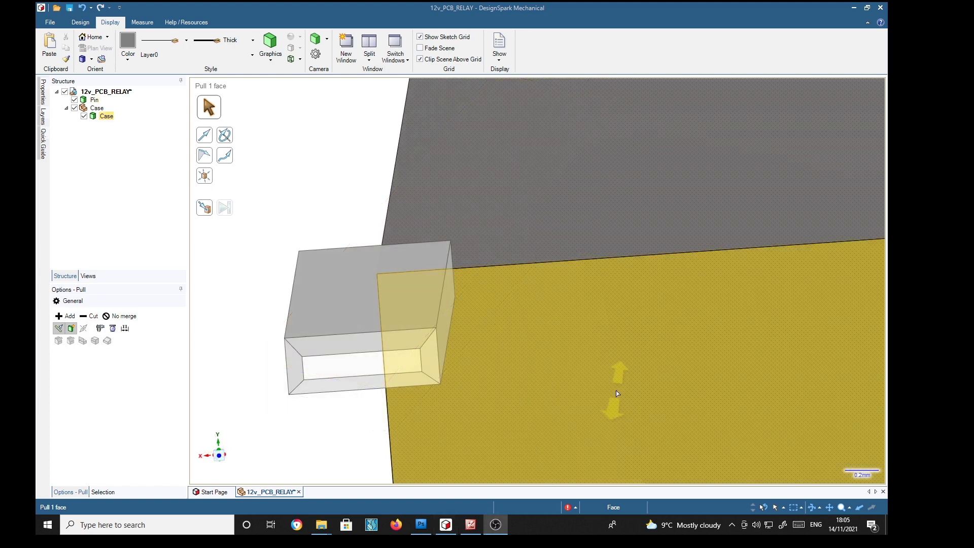
key(Escape)
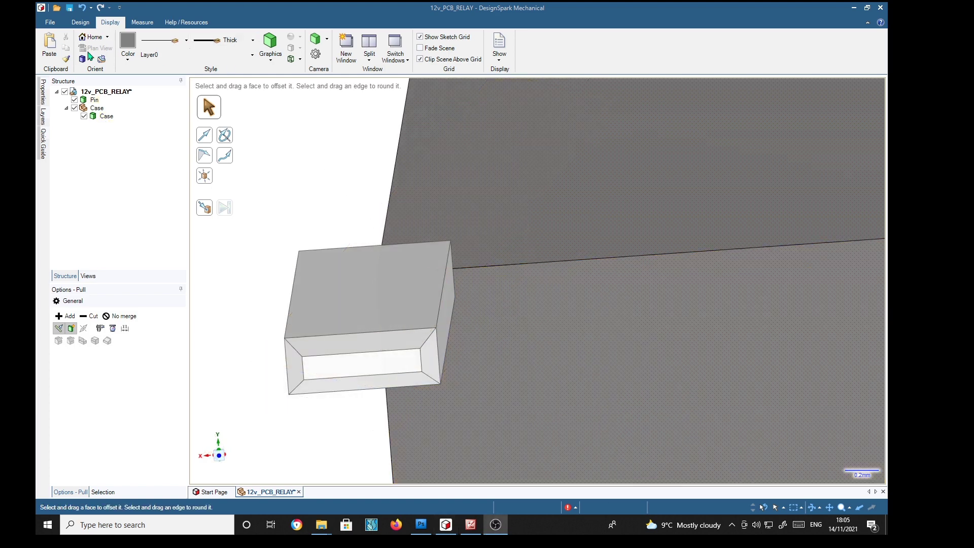
- Facing the case's pin side squarely, move the Pin body 4.4 mm inward from the corner along the case's upper edge
click(80, 23)
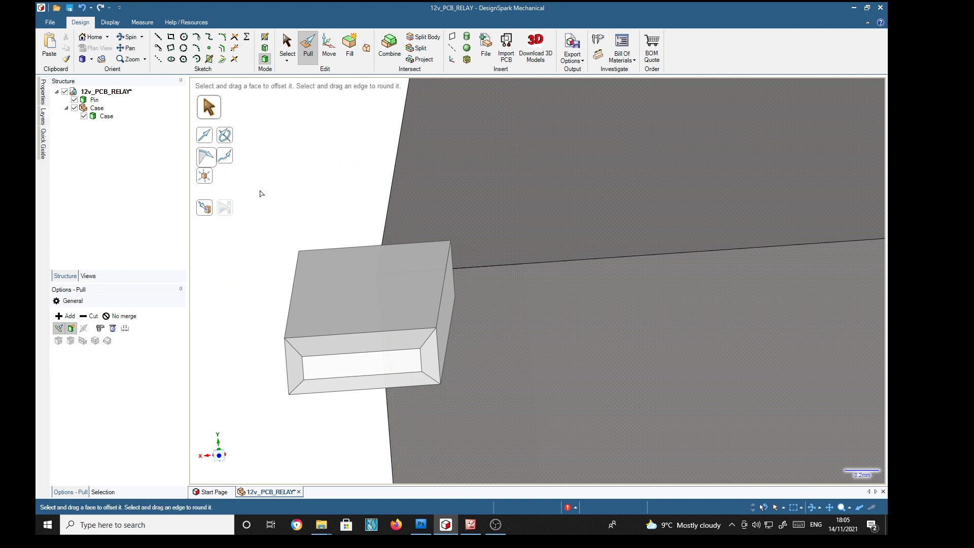
click(594, 398)
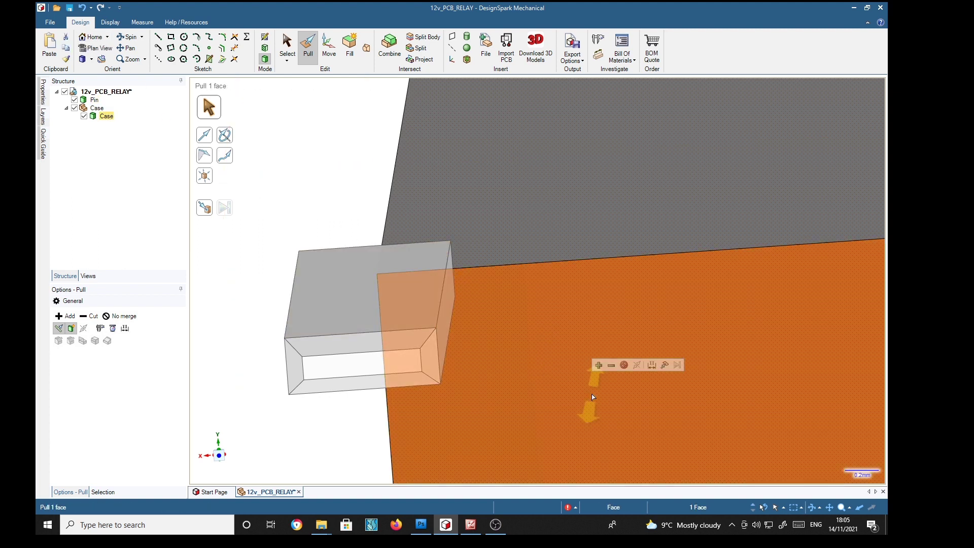
key(v)
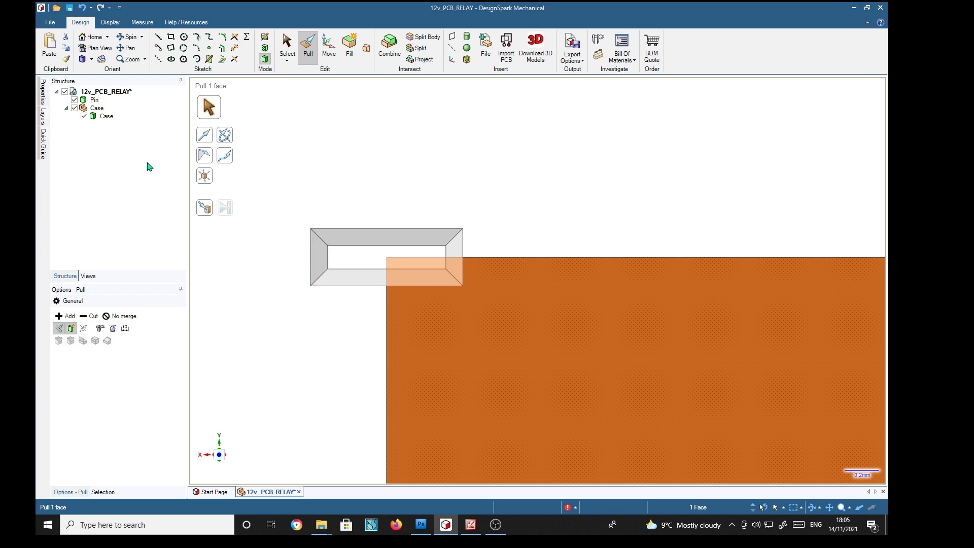
click(95, 100)
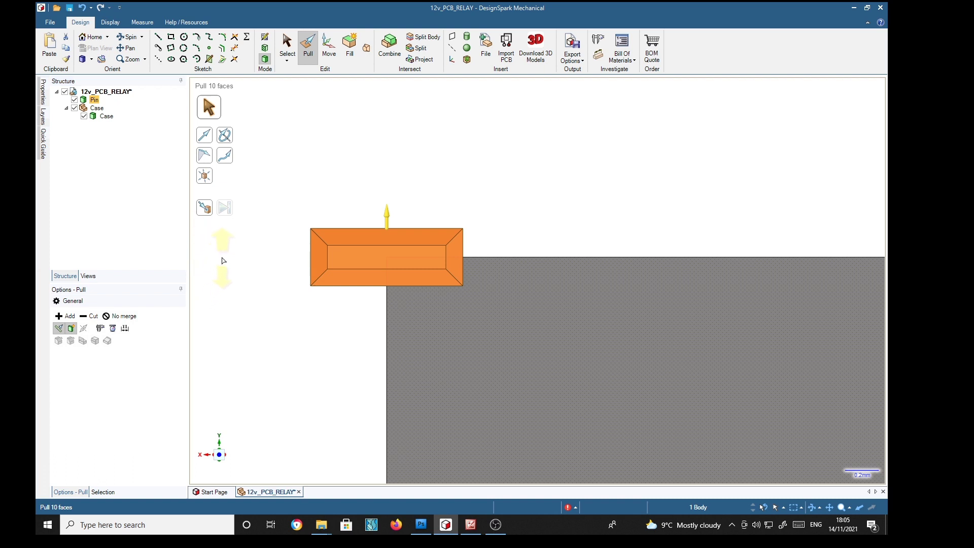
click(325, 58)
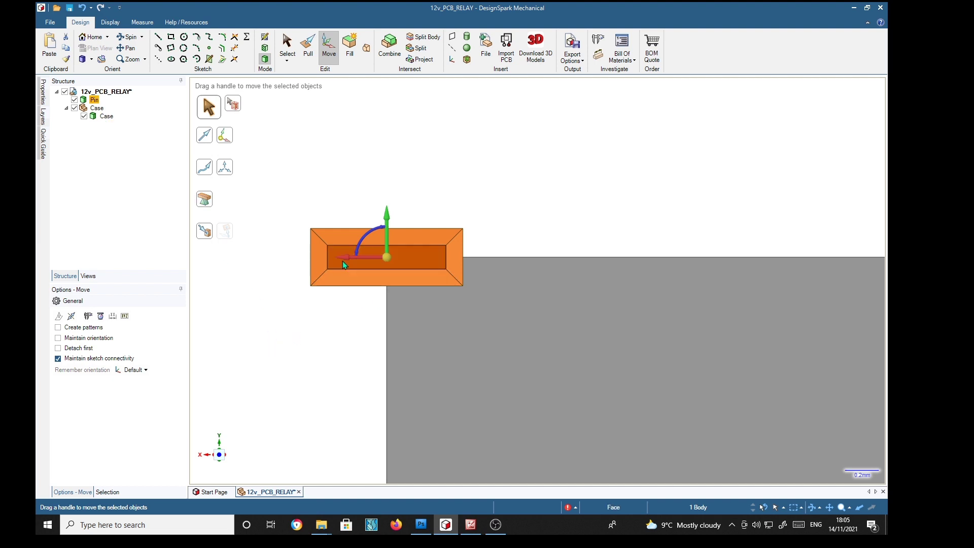
drag(342, 261, 617, 268)
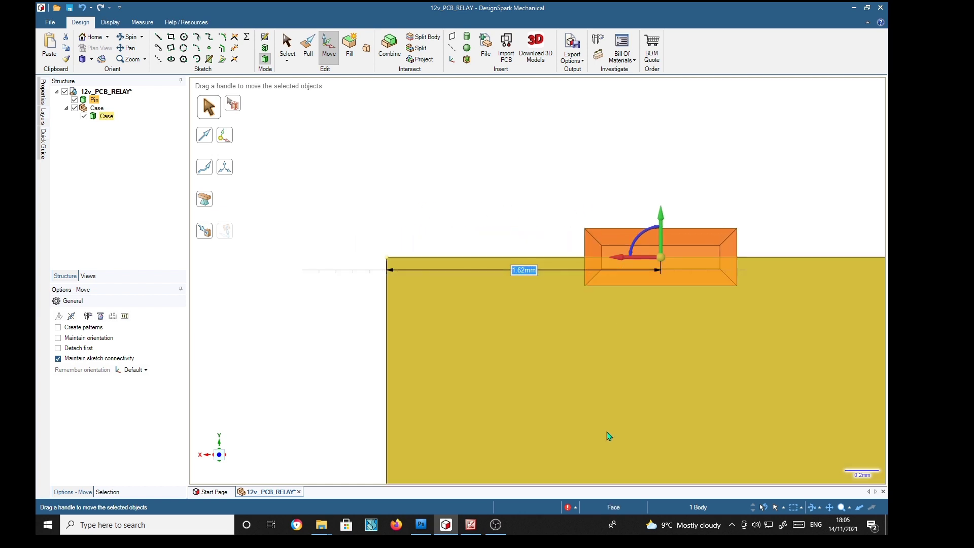
text(4.4)
key(Return)
- Move the Pin body 0.7 mm down from the case's upper edge onto the face
scroll(660, 426, down, 4)
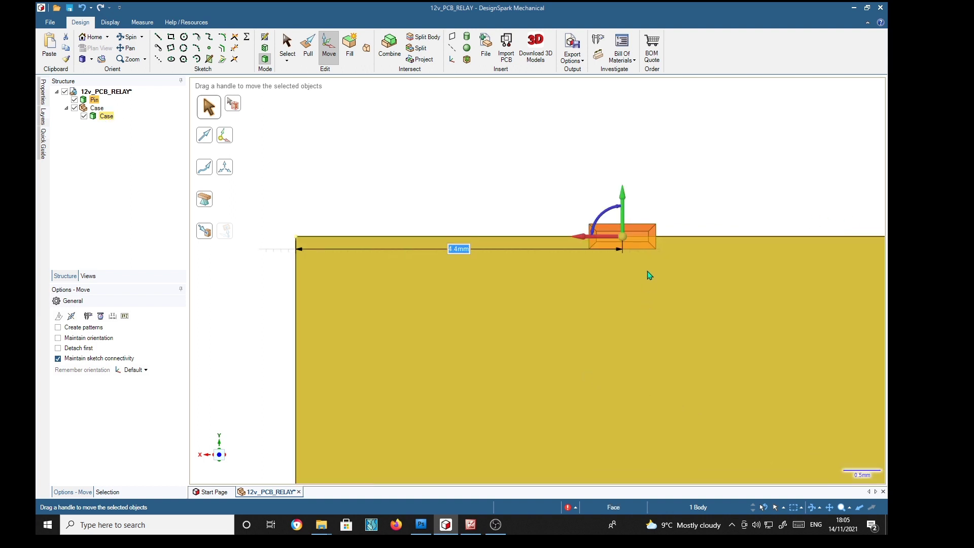
drag(623, 197, 625, 230)
text(0.7)
key(Return)
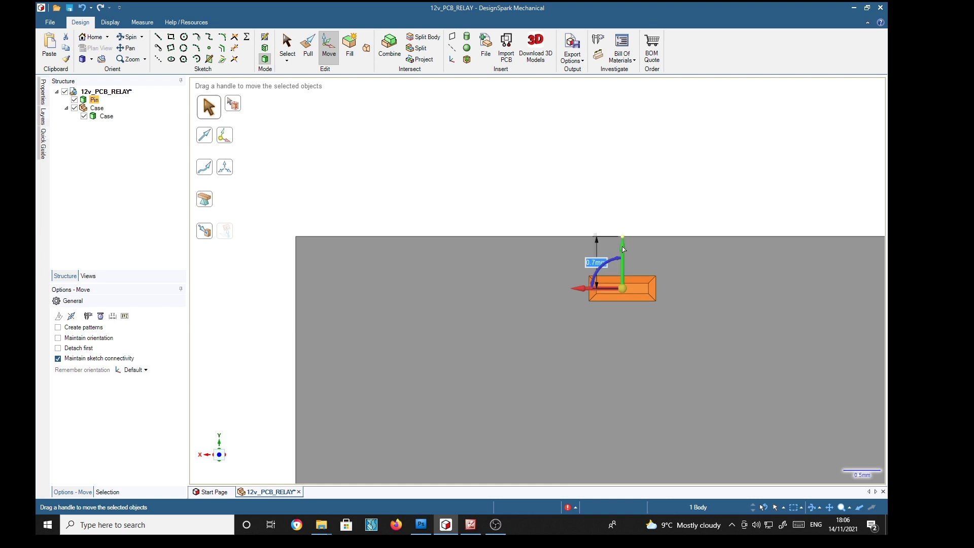
- Create a linear pattern of two pins running down the case face with a spacing of 10.16 mm
scroll(700, 381, down, 3)
middle_drag(644, 355, 318, 208)
key(Escape)
click(344, 216)
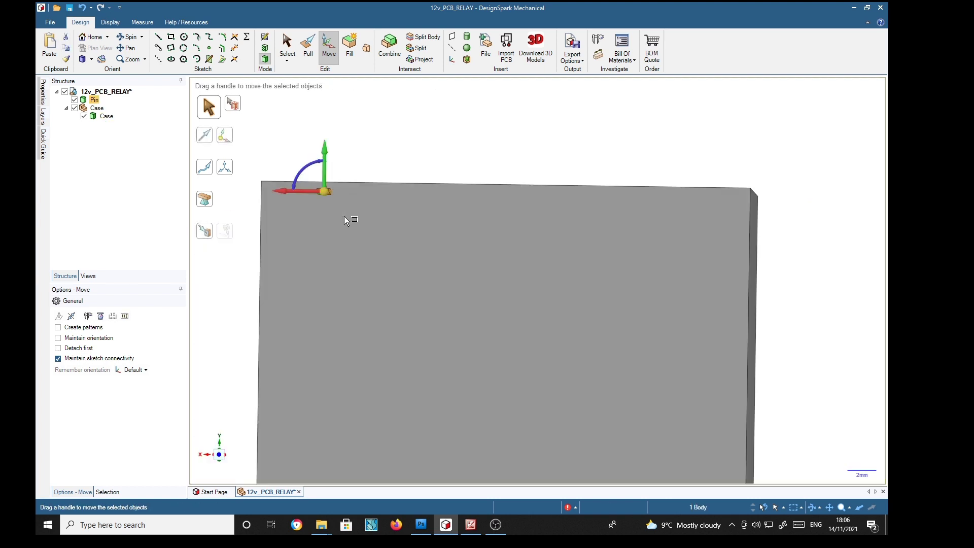
click(58, 327)
drag(326, 152, 335, 231)
text(10.16)
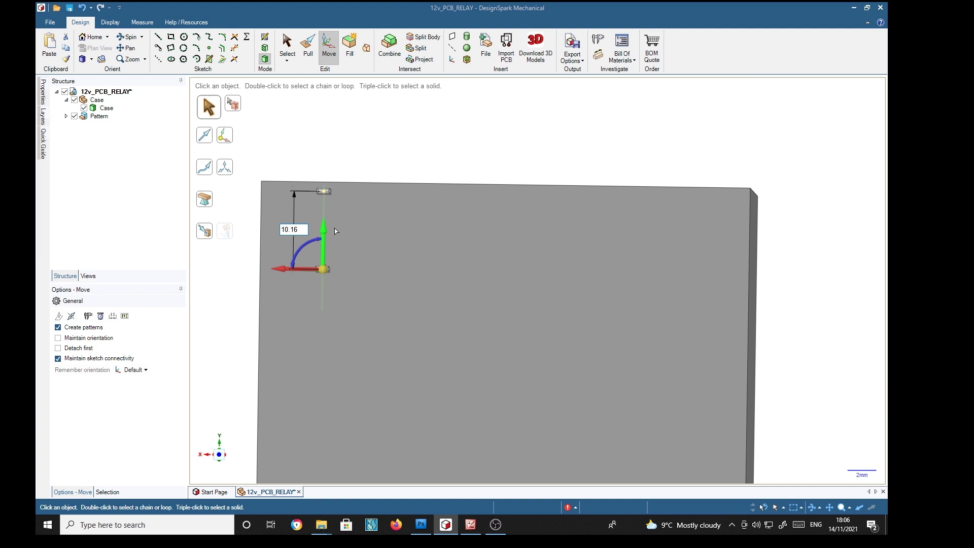
key(Return)
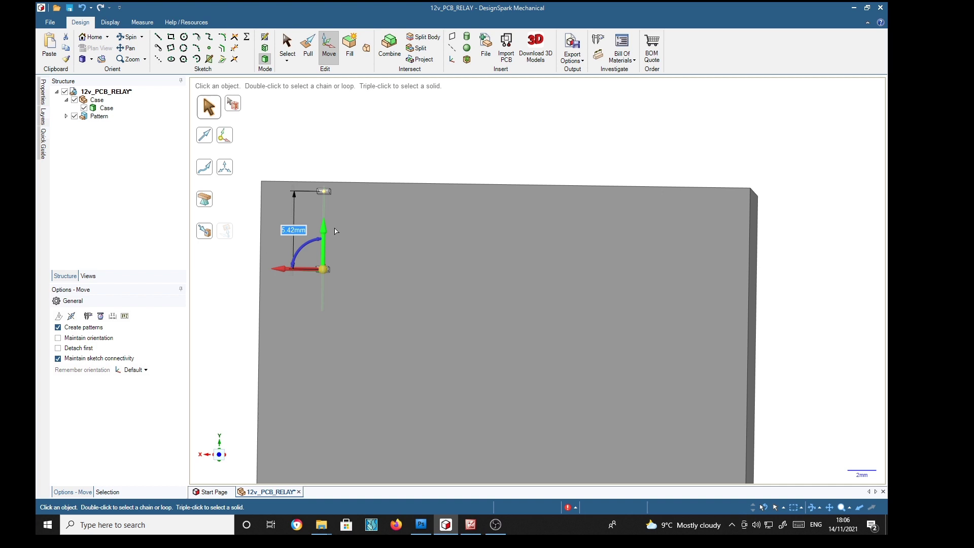
click(315, 293)
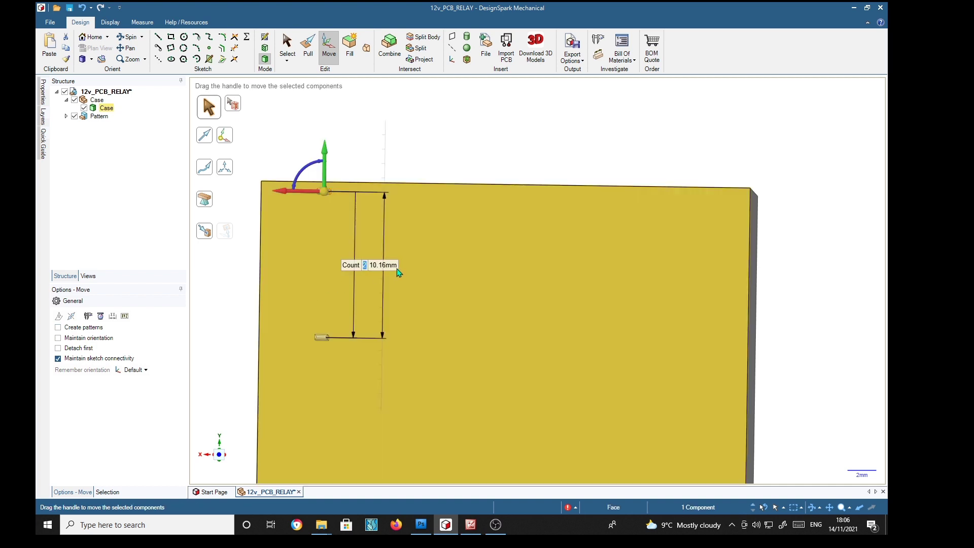
- Set the pin column's count to 3 and pattern the column across the case face over 25.4 mm with a count of 6
text(3)
key(Return)
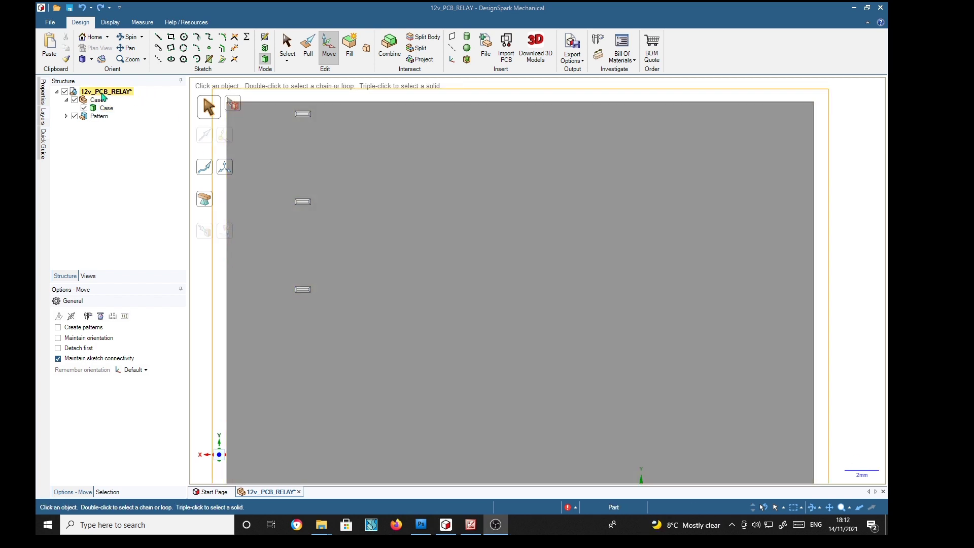
click(98, 118)
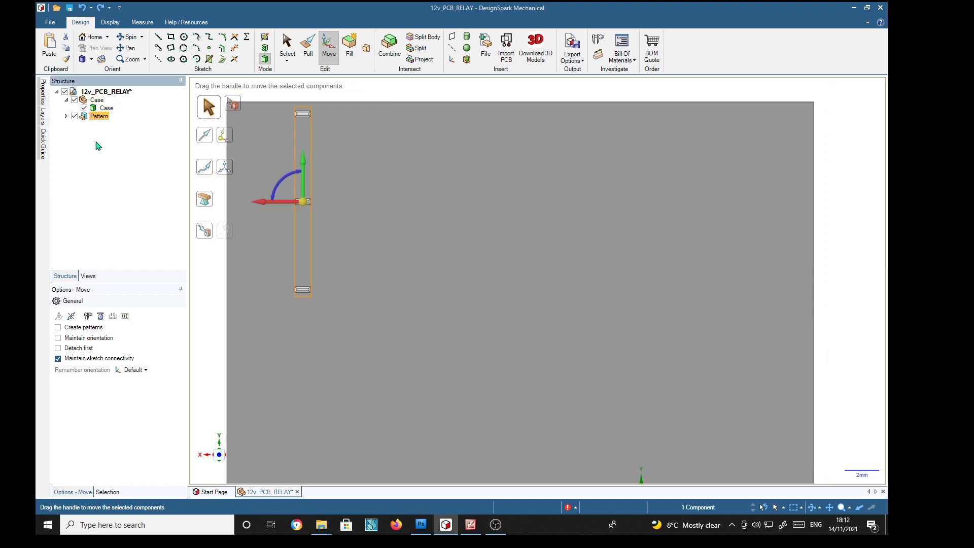
click(73, 327)
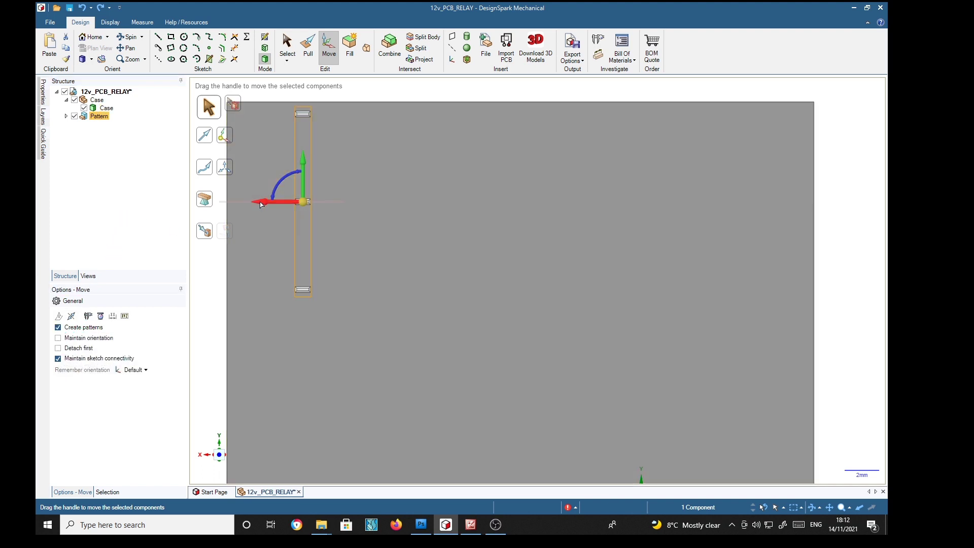
drag(261, 204, 475, 207)
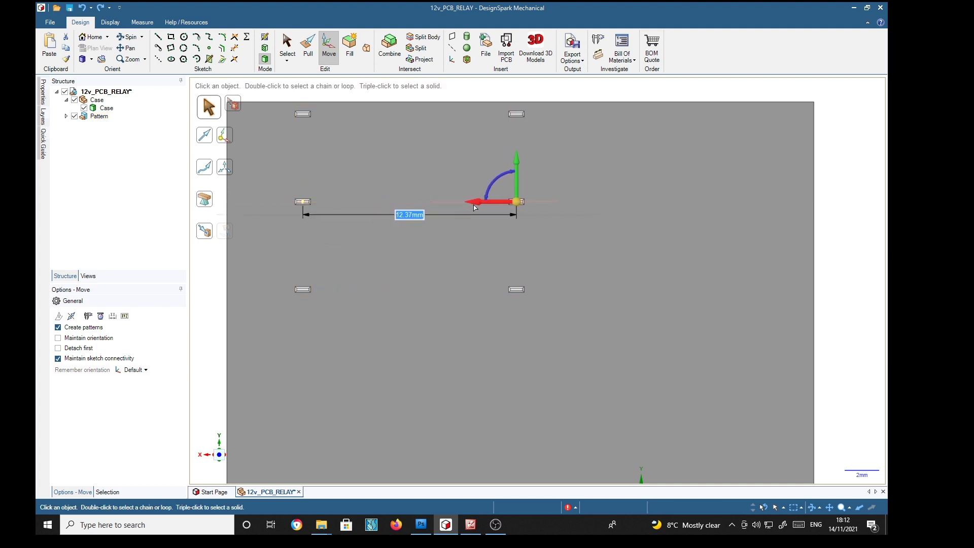
text(25.4)
key(Return)
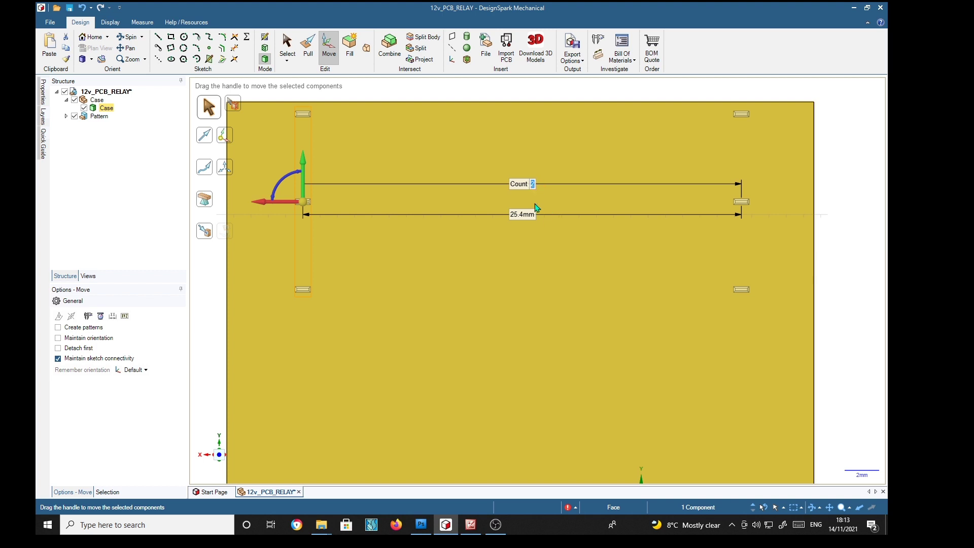
text(6)
key(Return)
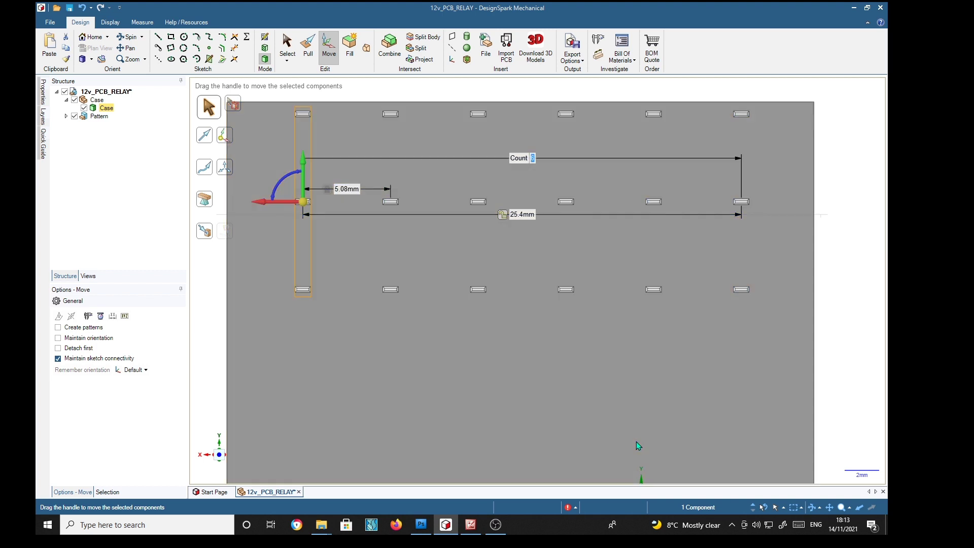
- Clear the selection and examine the patterned pins and the case's pin face from an oblique angle
click(478, 422)
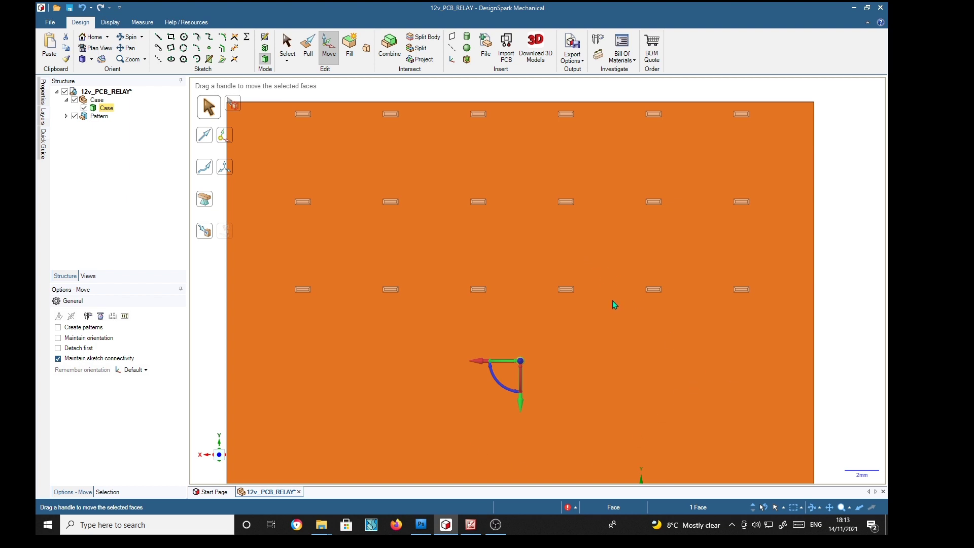
key(Escape)
middle_drag(588, 352, 582, 247)
middle_drag(576, 329, 600, 315)
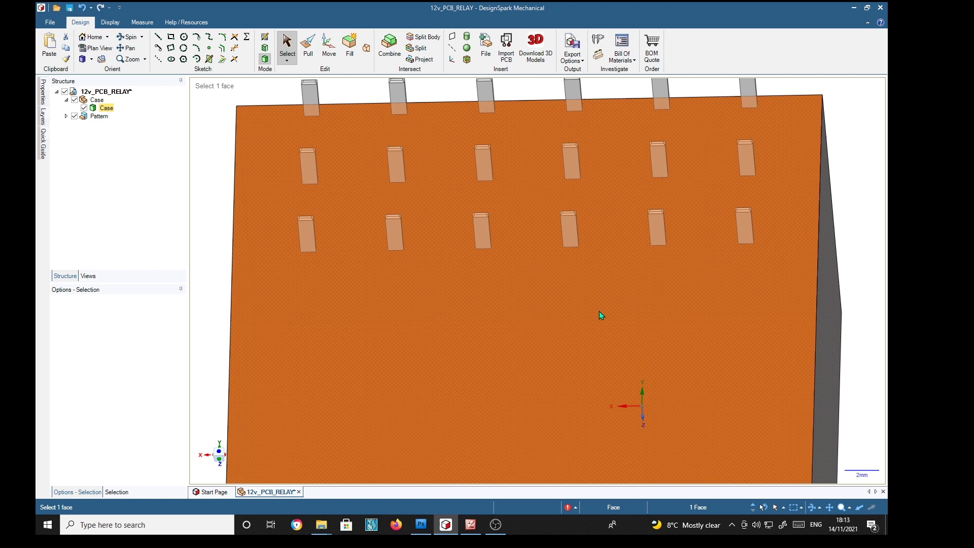
shift+middle_drag(517, 354, 541, 282)
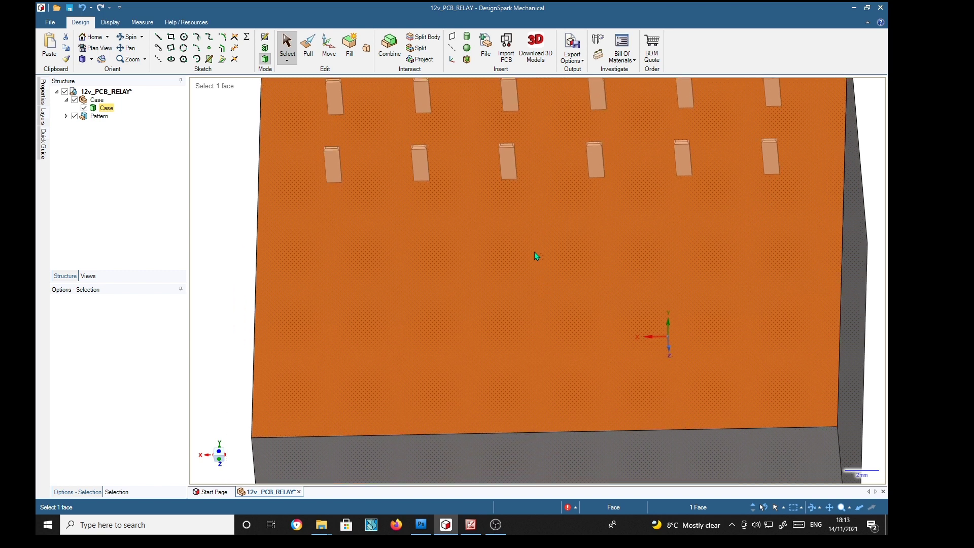
key(Escape)
click(528, 383)
key(Escape)
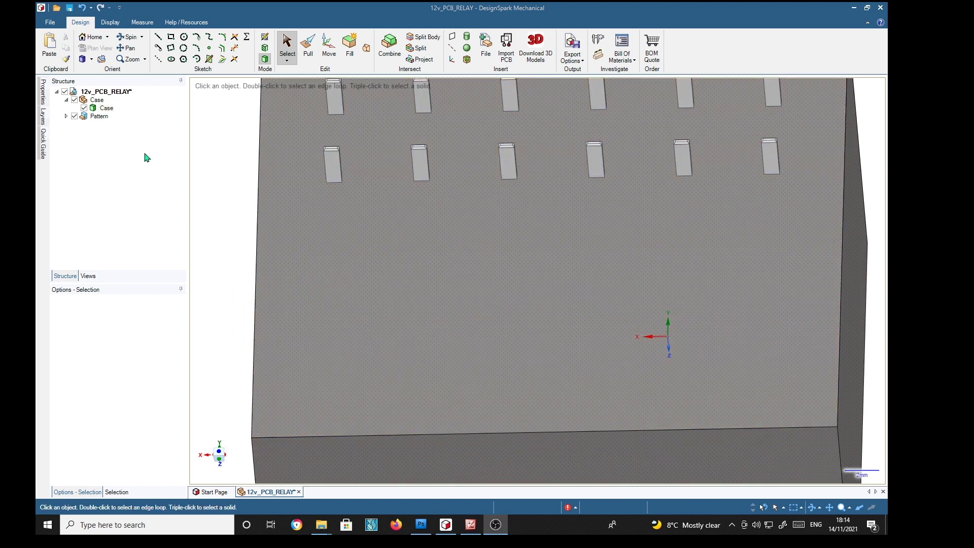
- Rename the pin pattern component as Contact pins
right_click(101, 120)
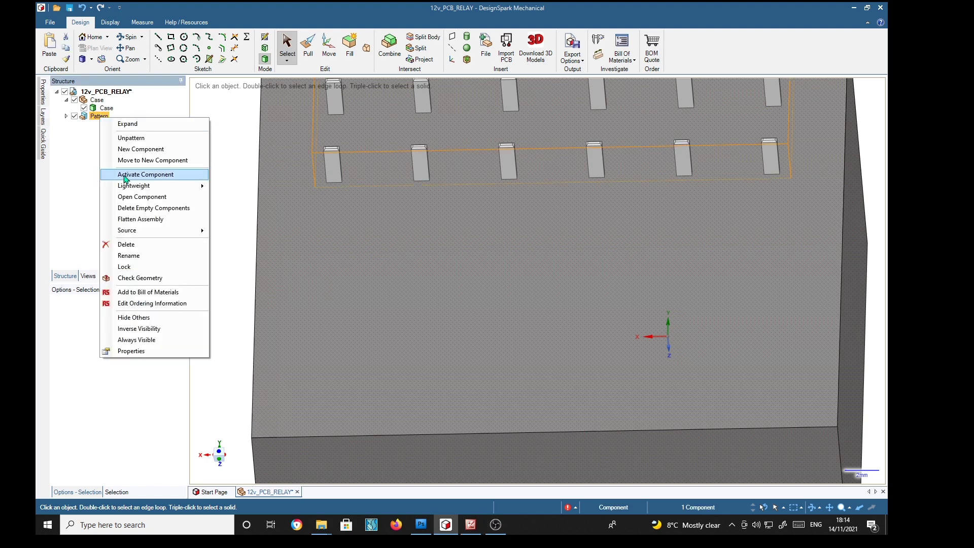
click(123, 256)
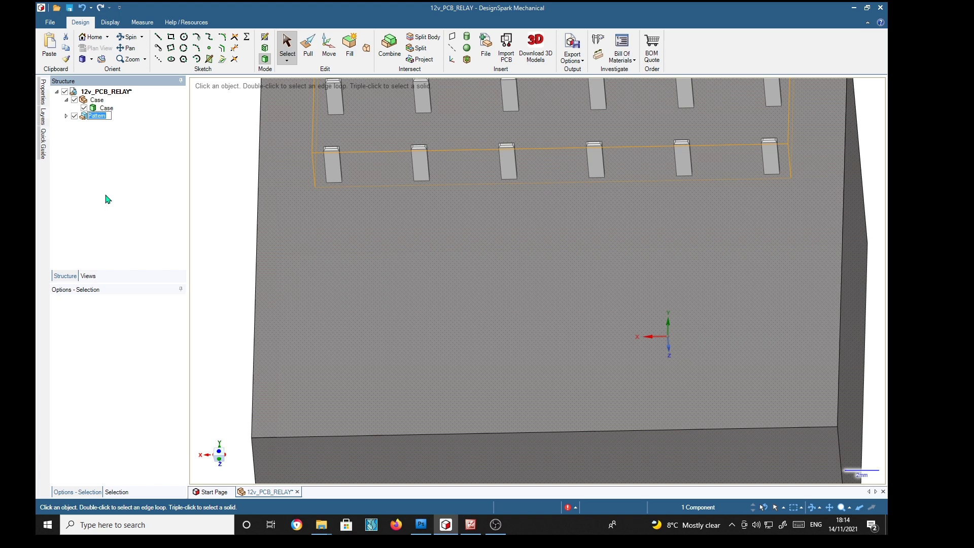
text(Contact pins)
key(Return)
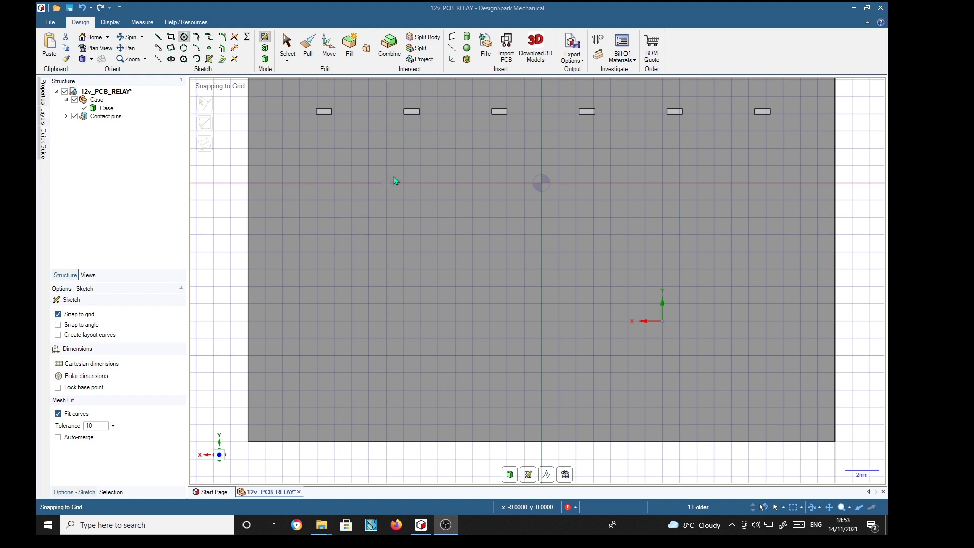
- Sketch a circle of 1.1 mm diameter centred on the lower corner of the case's pin face
click(185, 40)
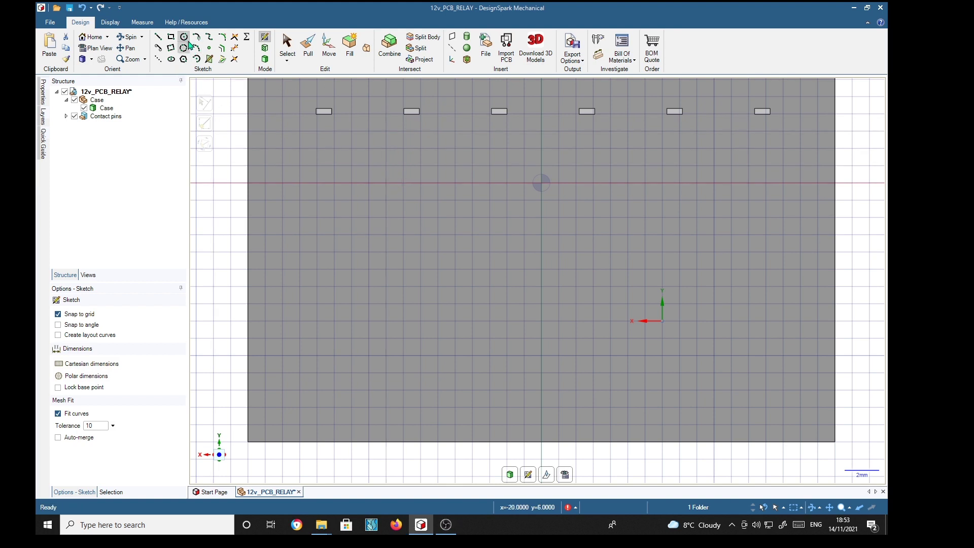
click(248, 441)
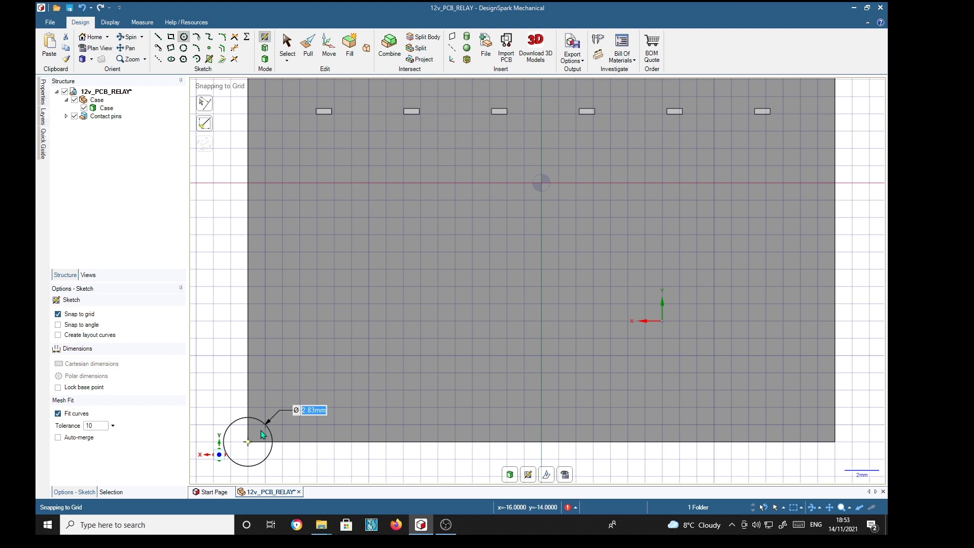
text(1.1)
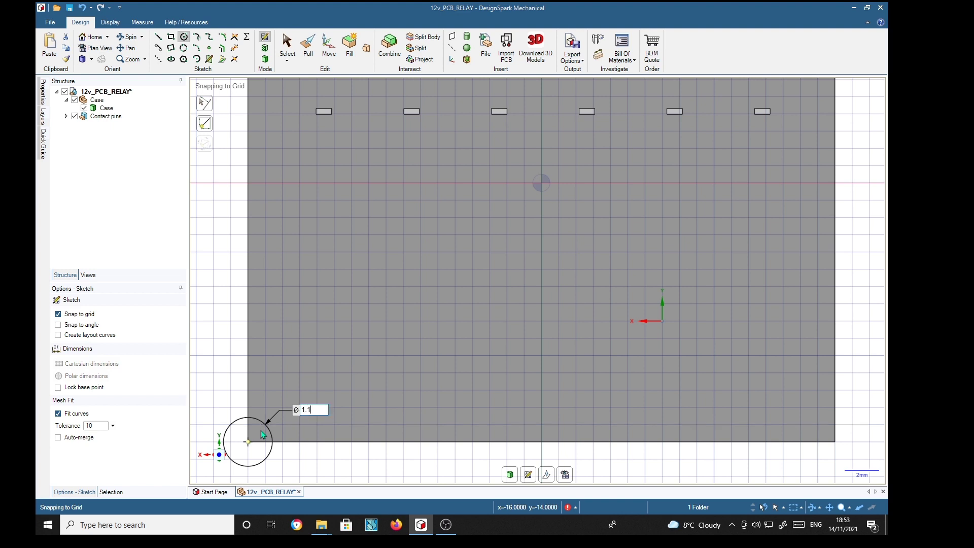
key(Return)
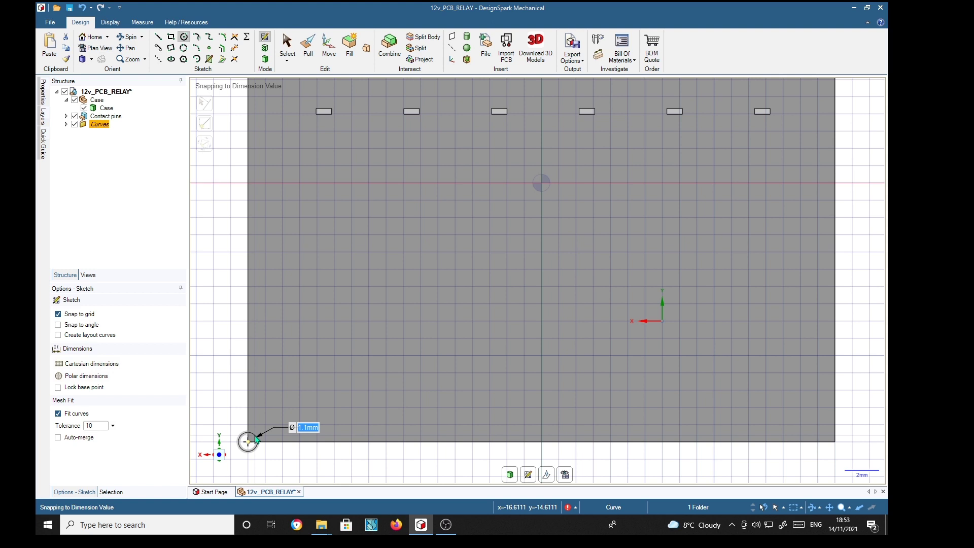
- Pull the circle at the case corner outward 3 mm into a solid round pin
key(p)
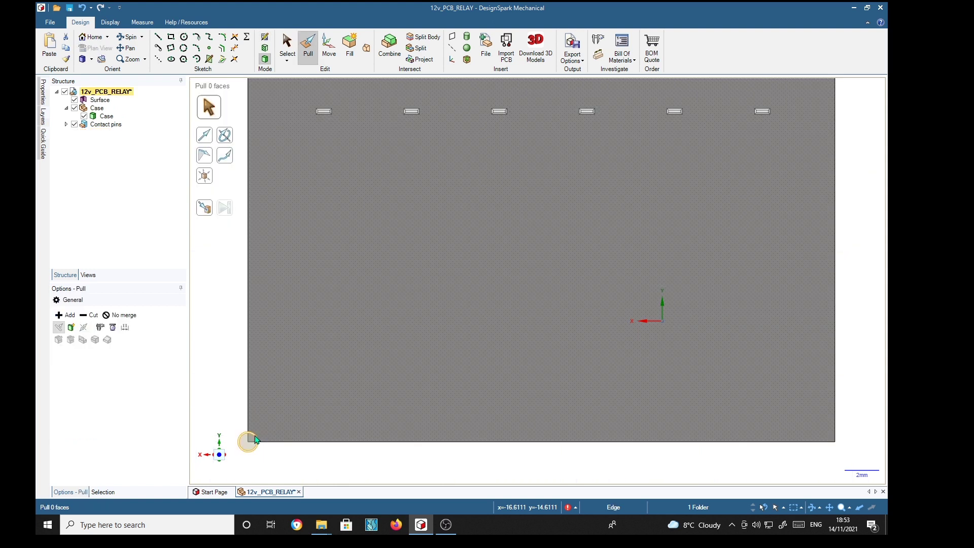
middle_drag(292, 463, 247, 459)
click(255, 446)
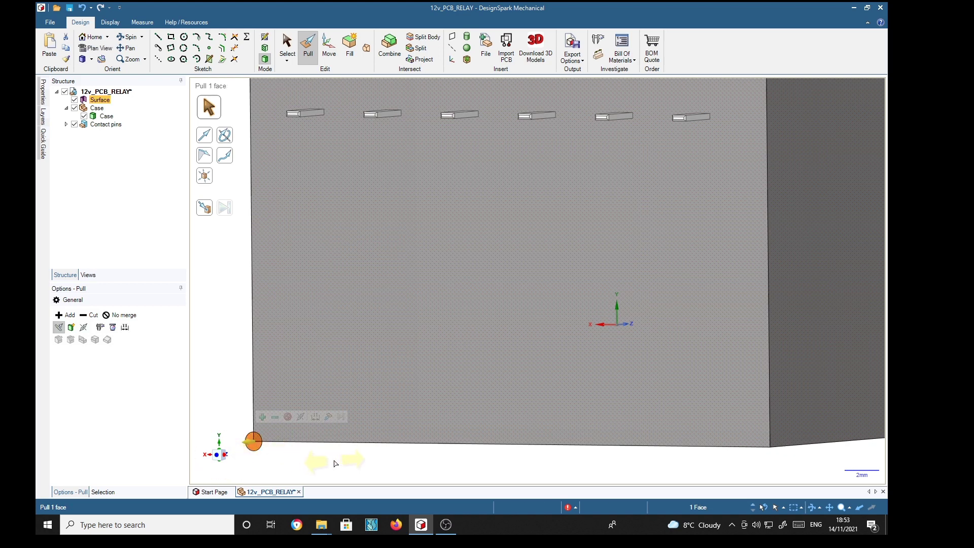
drag(252, 441, 229, 447)
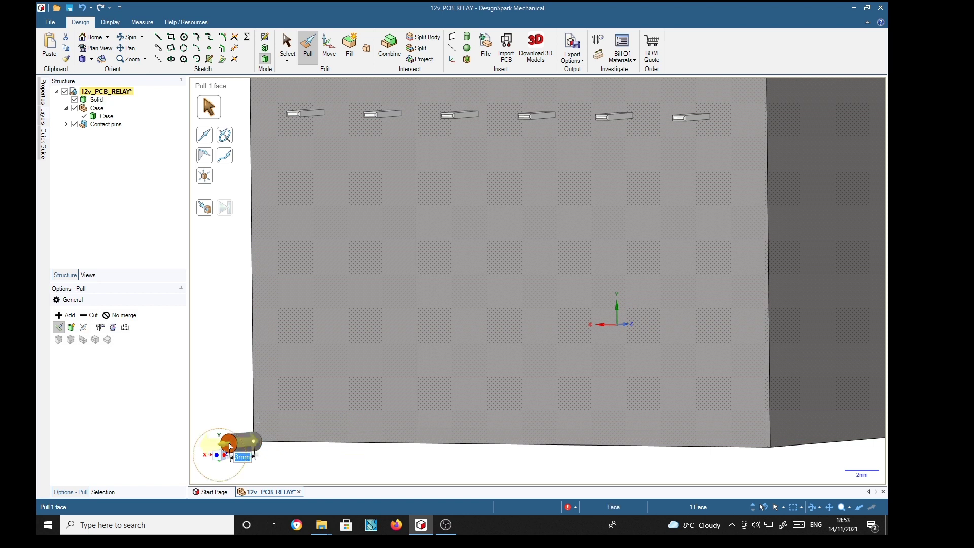
- Chamfer the free-end edge of the round pin, leaving an end face of about 0.25 mm radius
scroll(218, 454, up, 5)
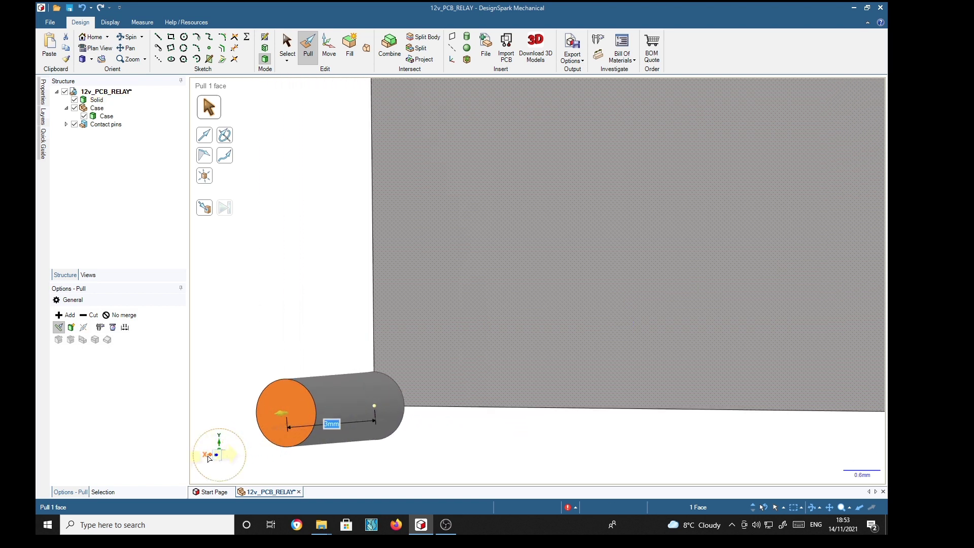
scroll(208, 458, up, 3)
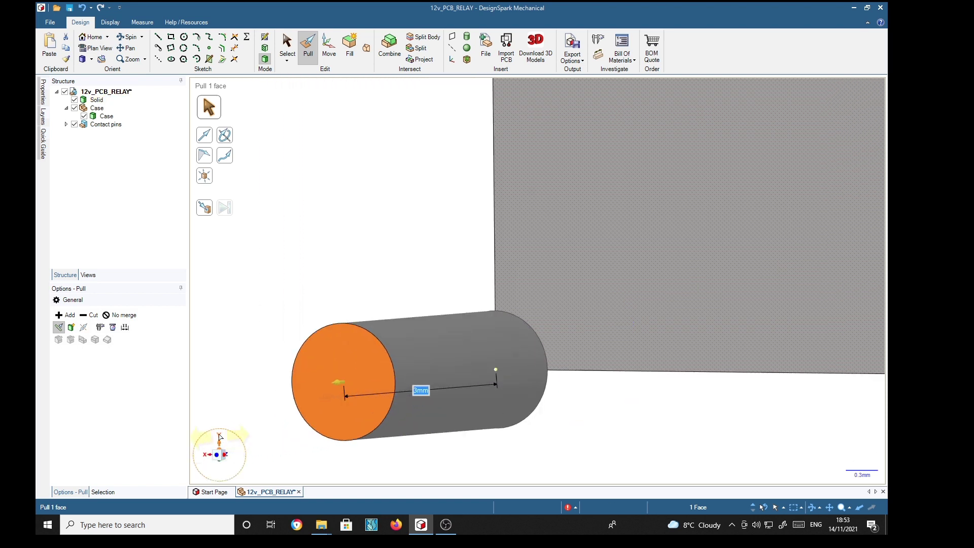
click(373, 336)
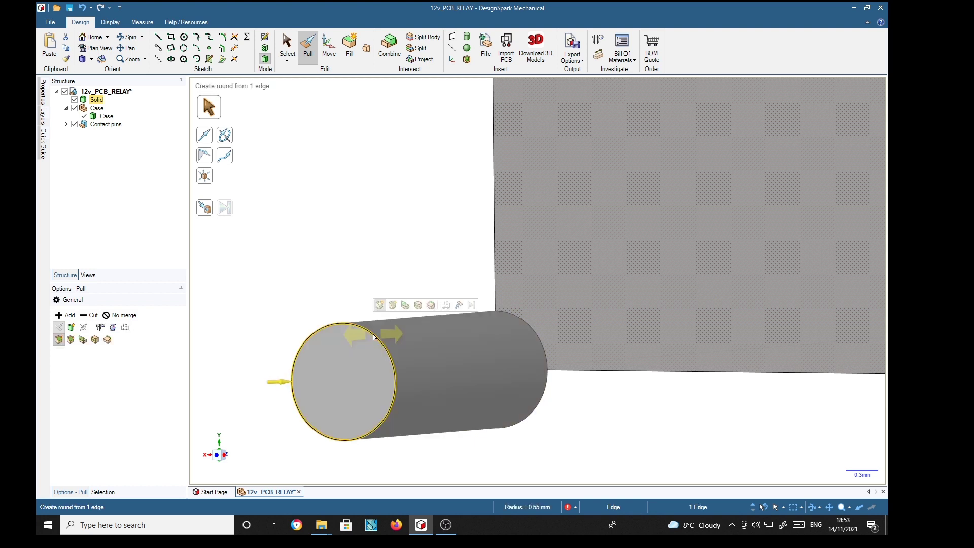
click(71, 341)
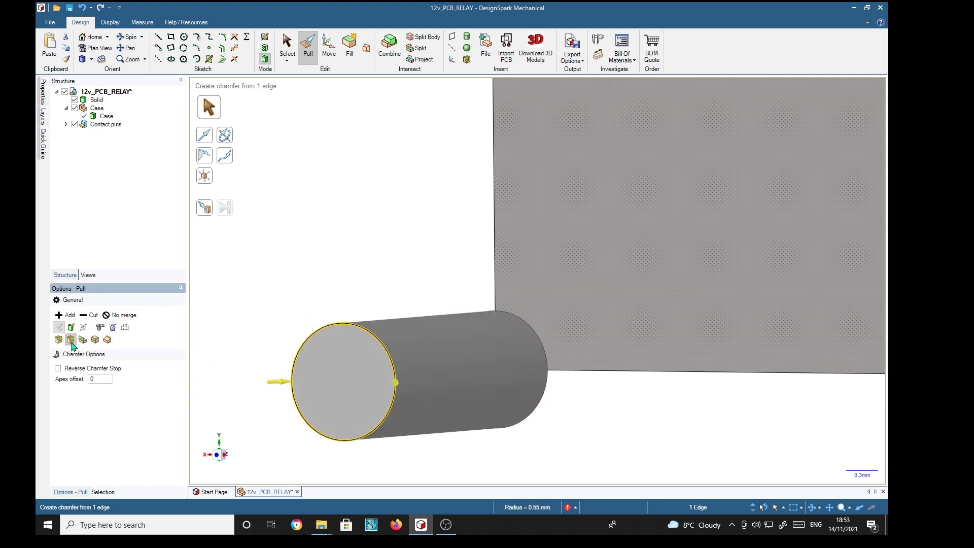
drag(258, 310, 348, 323)
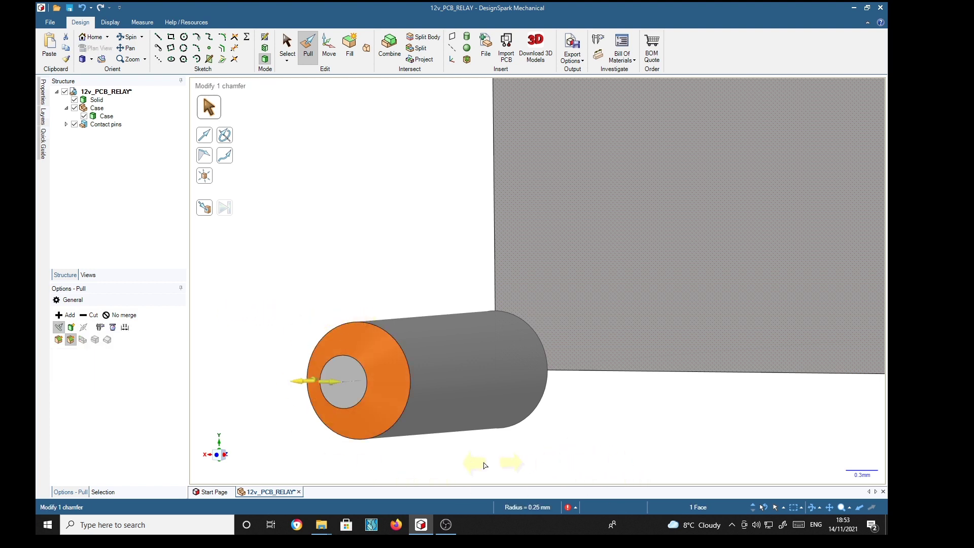
- Colour the Contact pins component light grey from the basic colours
click(104, 125)
click(110, 22)
click(128, 48)
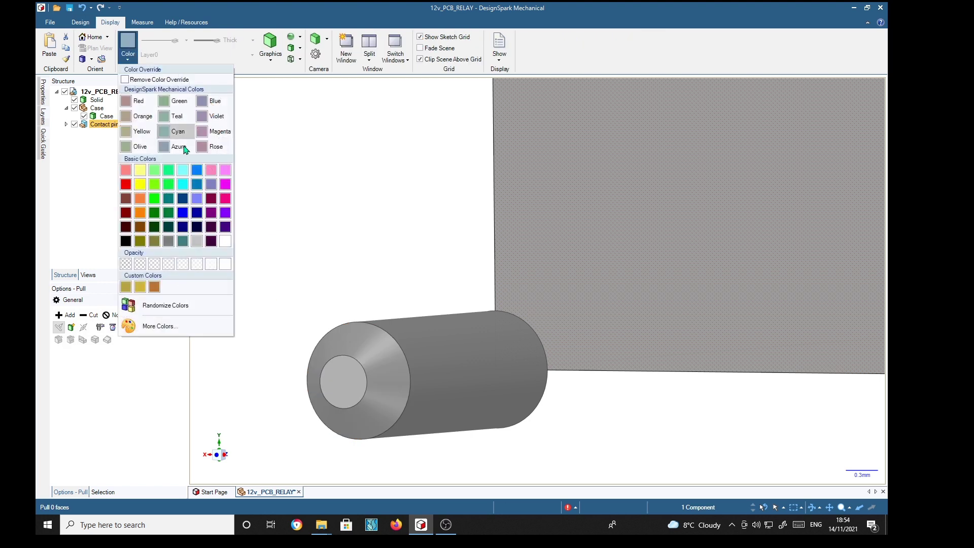
click(197, 243)
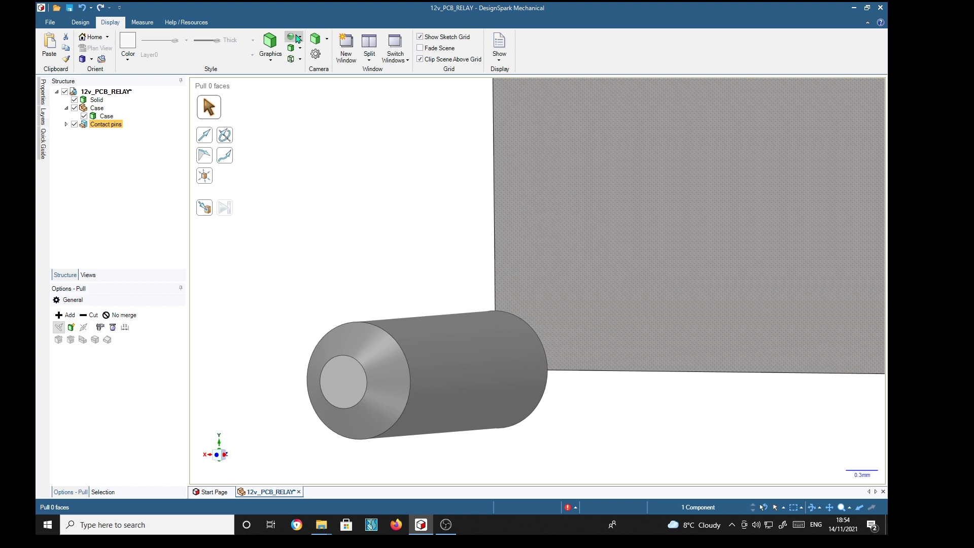
- Give the Contact pins component a Metallic style with a gloss finish and clear the selection
click(298, 37)
click(307, 49)
click(299, 39)
mouse_move(304, 96)
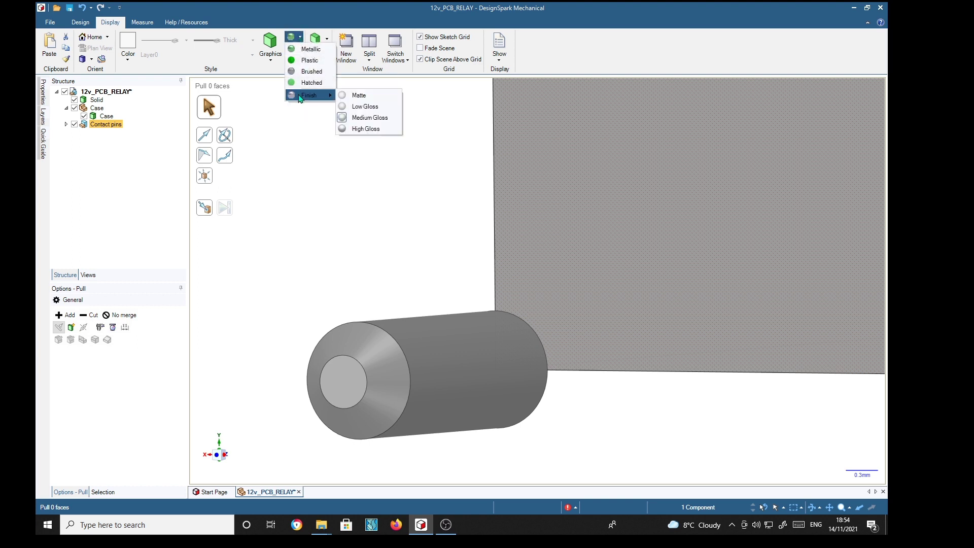
click(362, 123)
click(300, 231)
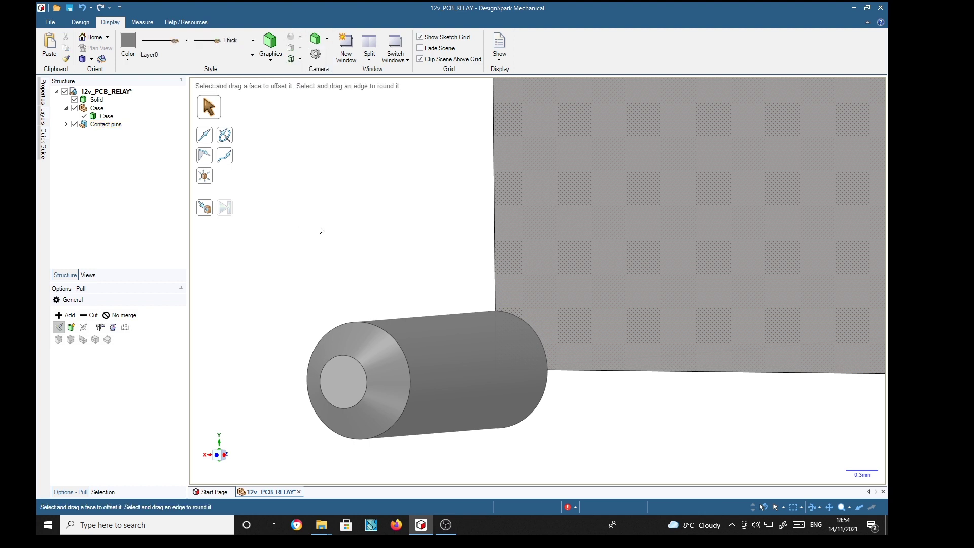
- Select the round pin's solid at the case corner for moving and rename it as Solenoid pin
click(339, 409)
click(662, 413)
middle_drag(622, 414, 413, 419)
scroll(669, 415, down, 3)
scroll(413, 417, down, 3)
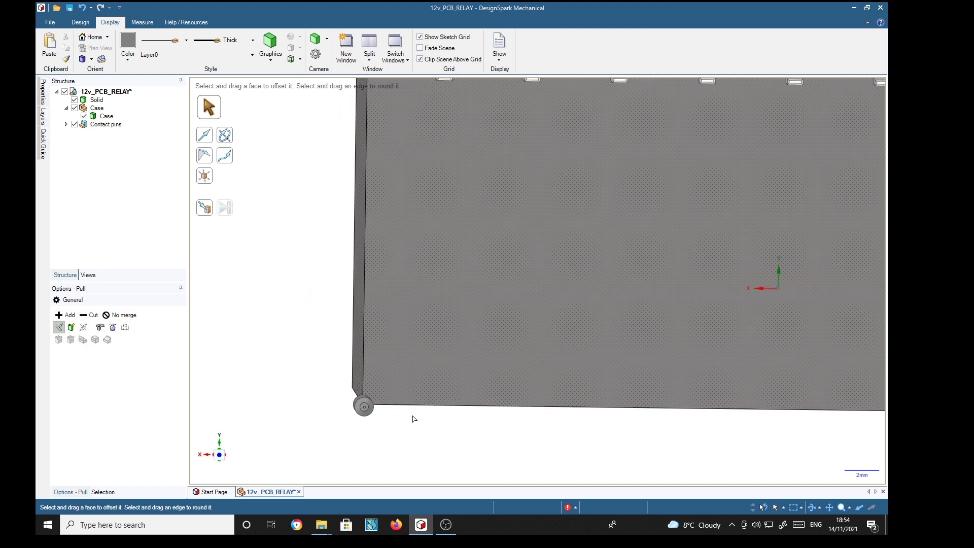
shift+middle_drag(519, 431, 406, 414)
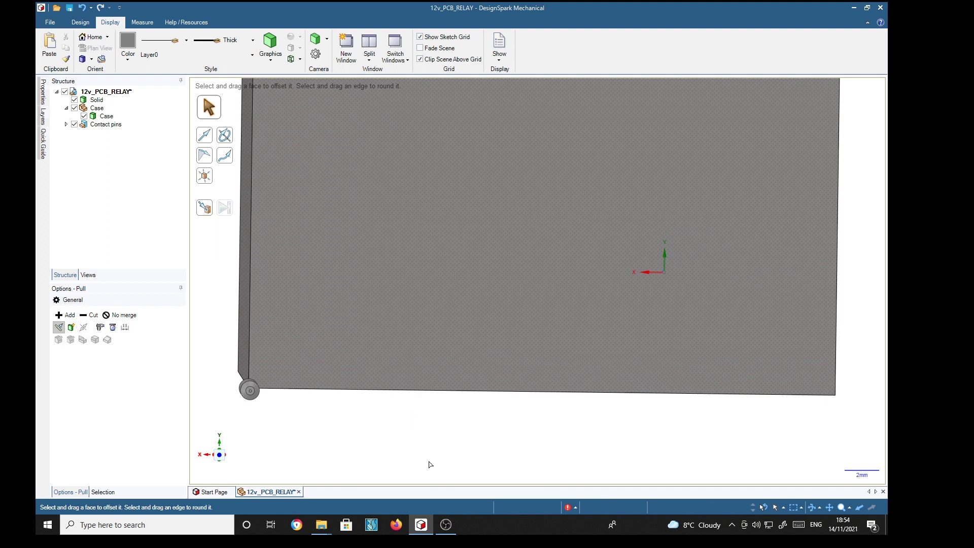
click(101, 126)
key(m)
click(96, 99)
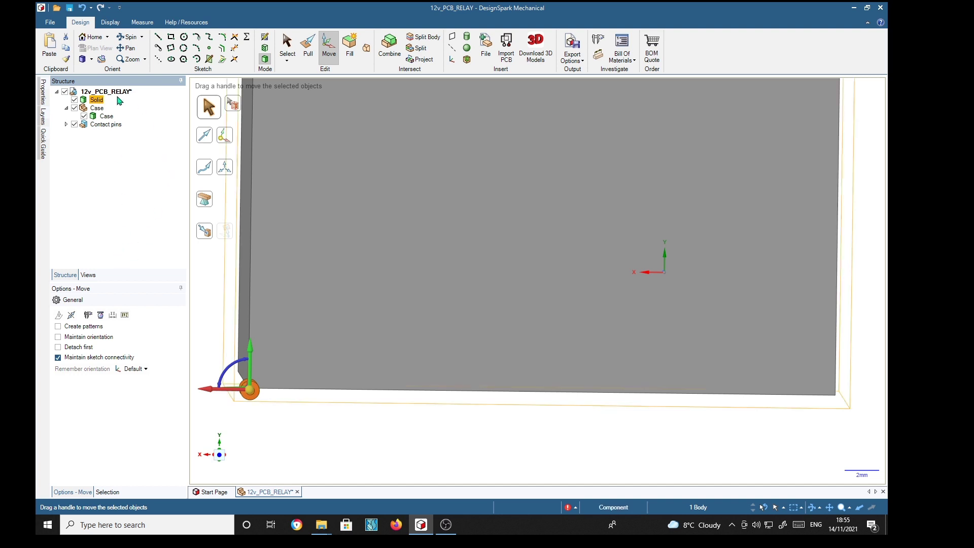
right_click(98, 103)
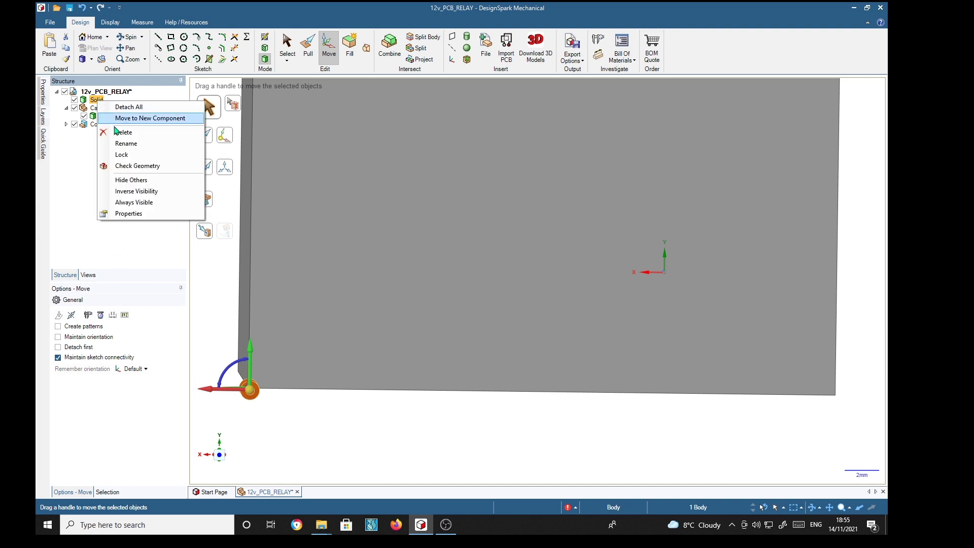
click(125, 143)
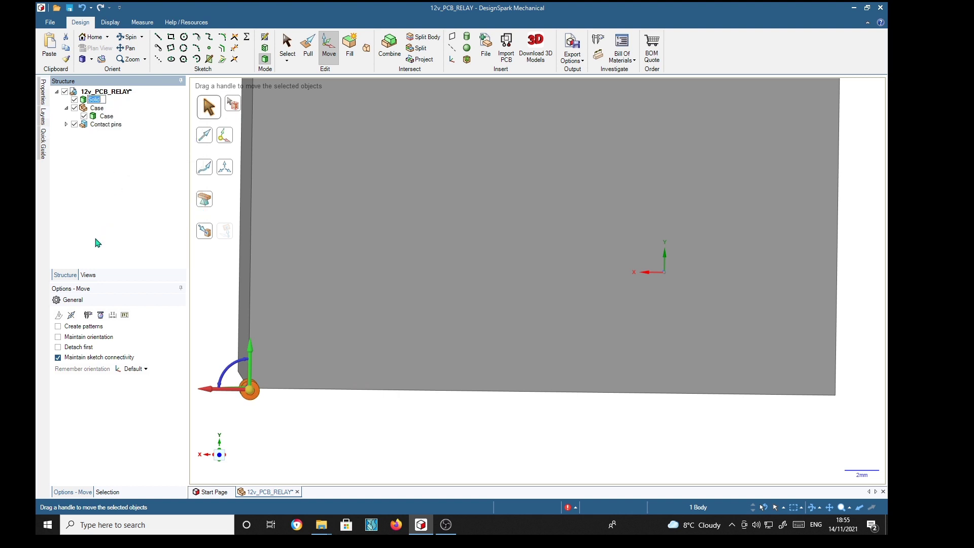
text(S)
key(Return)
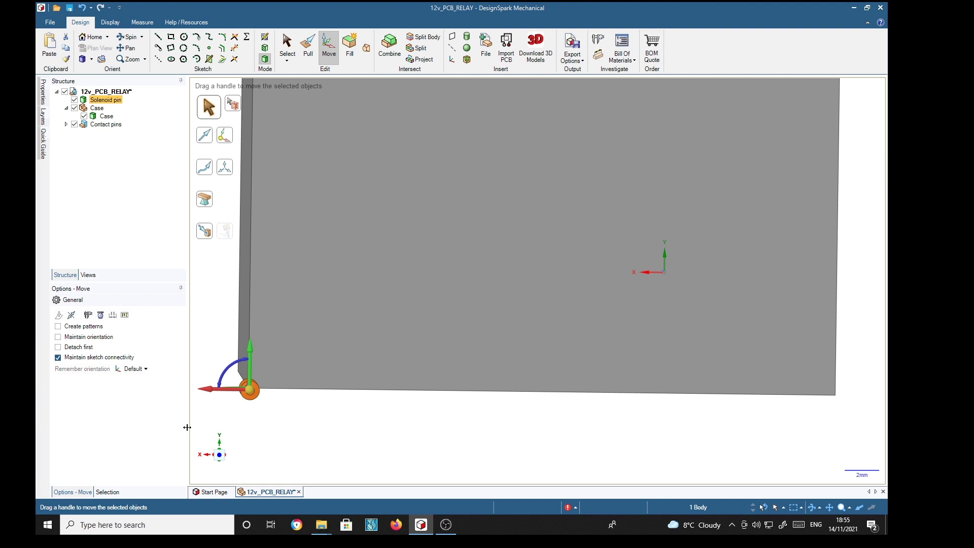
- Move the solenoid pin 11.92 mm from the case corner along the edge and 6.44 mm inward from that edge
drag(208, 389, 354, 392)
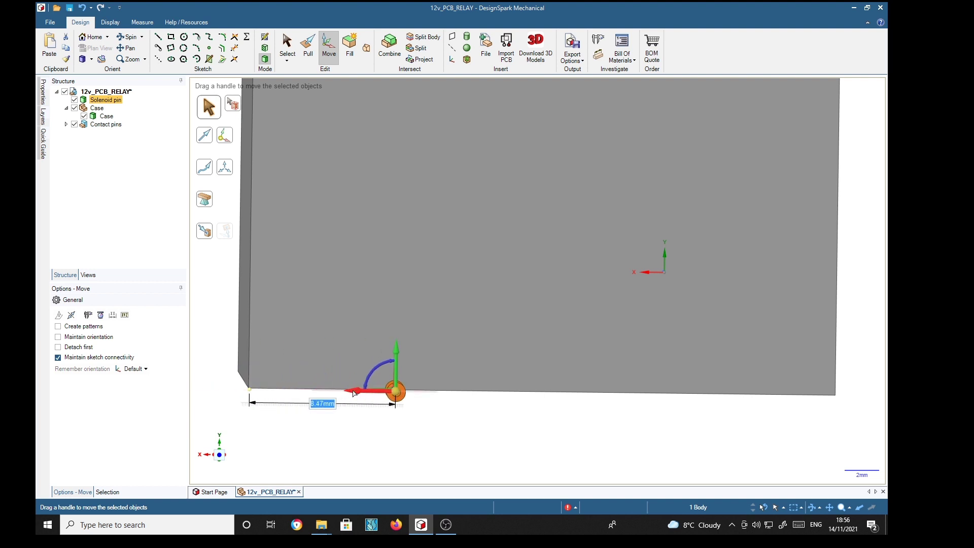
text(11)
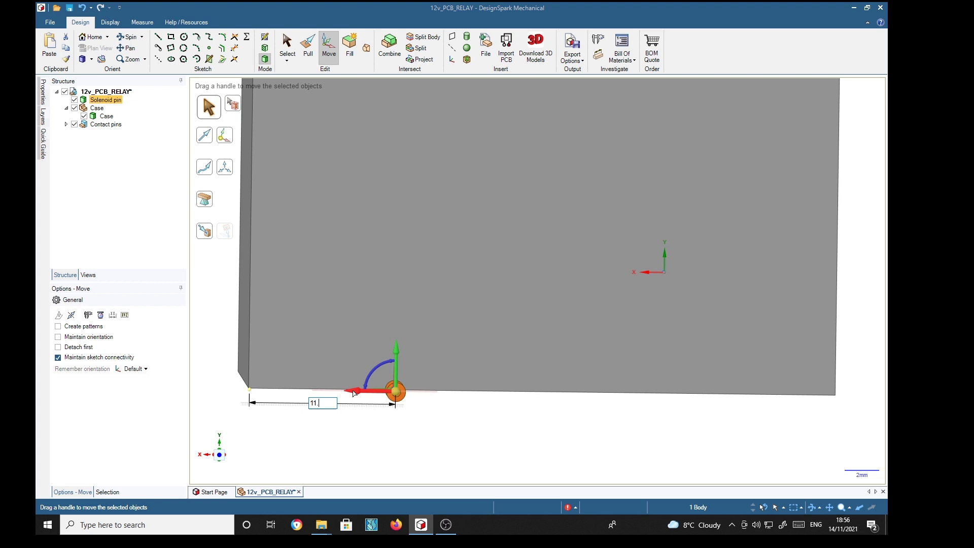
key(Return)
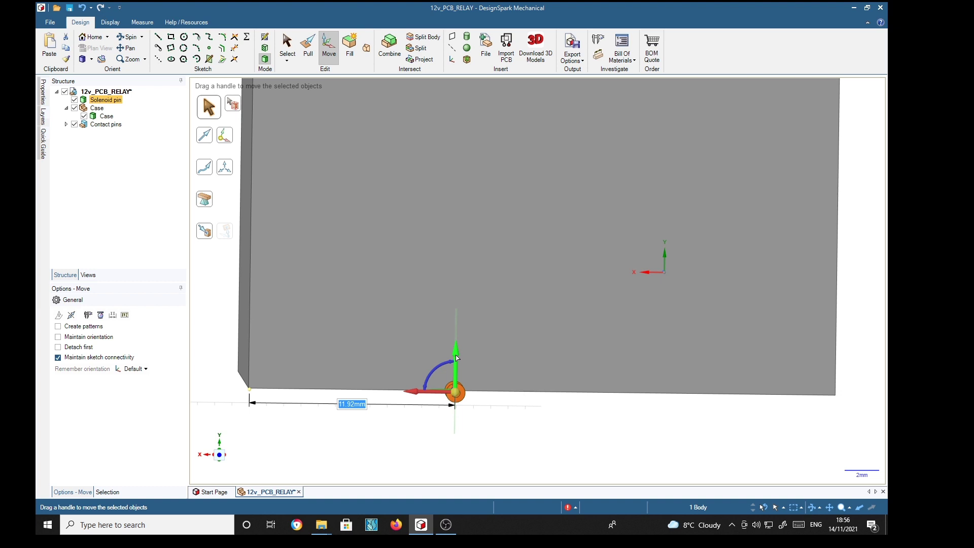
drag(456, 356, 457, 308)
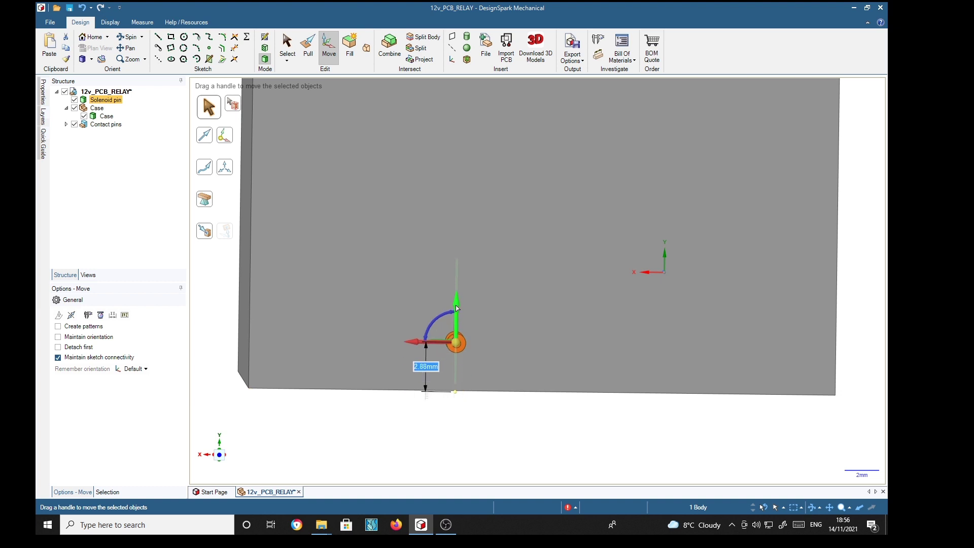
text(6)
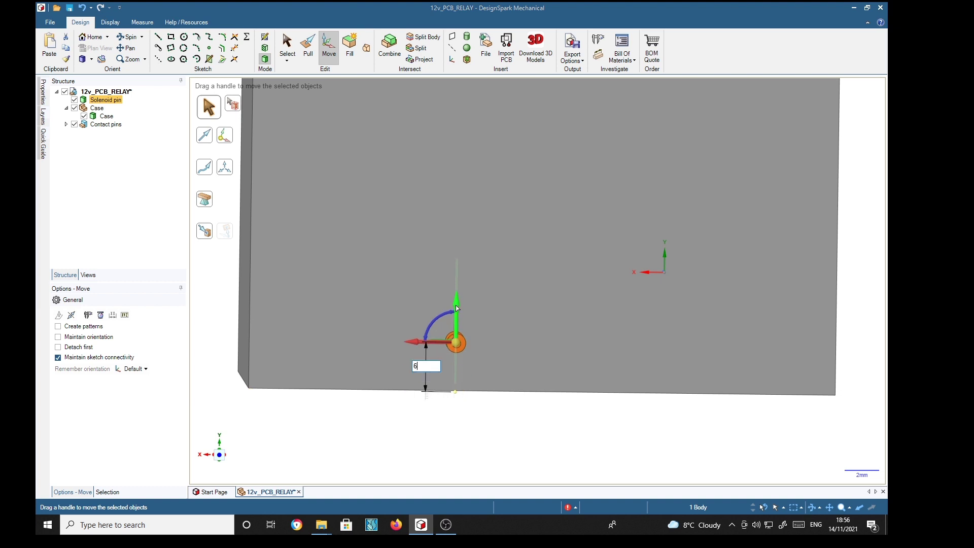
key(Return)
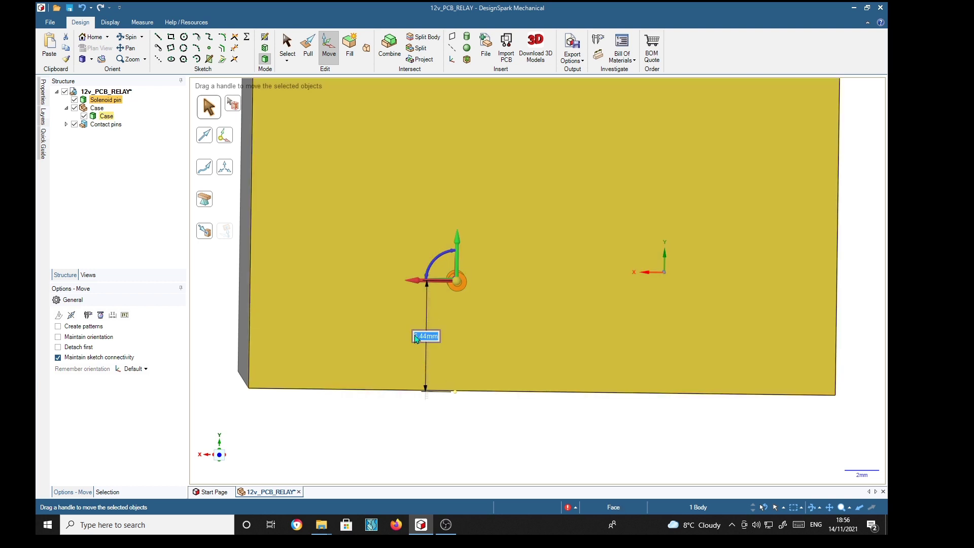
- Copy the solenoid pin 10.16 mm along the X direction towards the far side of the case and clear the selection
key(ctrl)
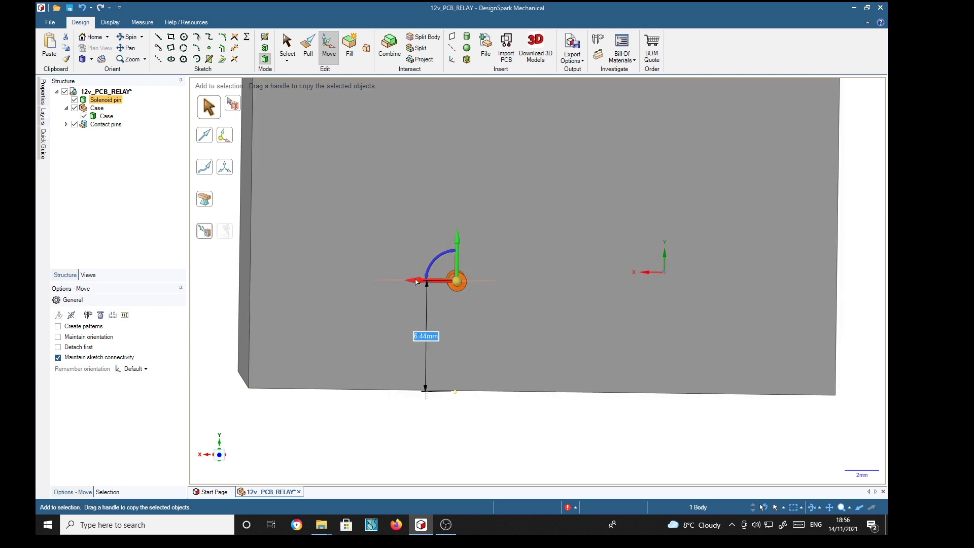
ctrl+drag(416, 282, 543, 283)
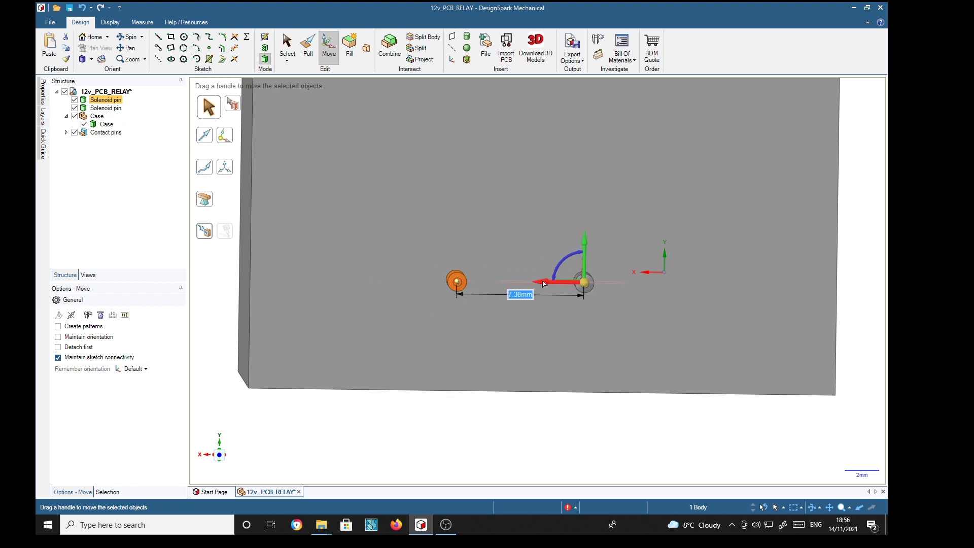
text(10.16)
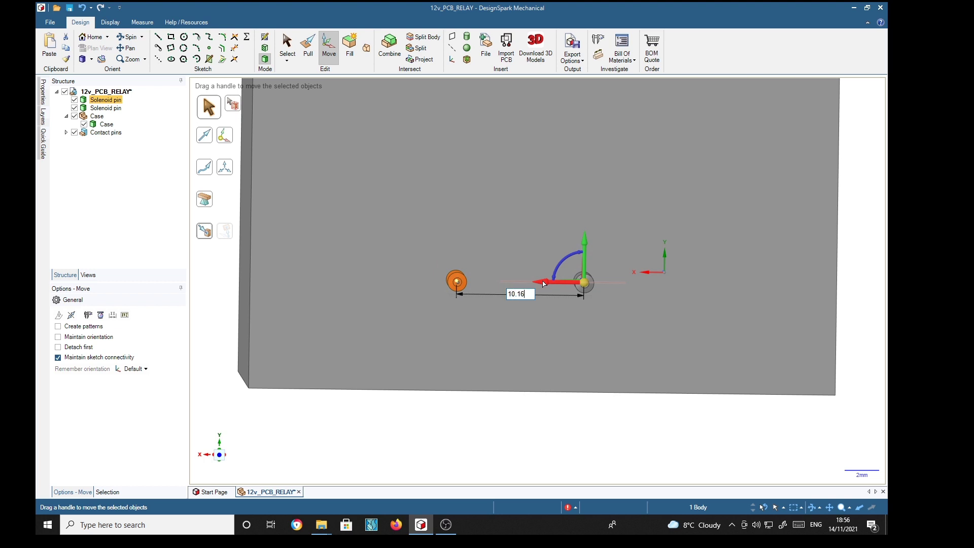
key(Return)
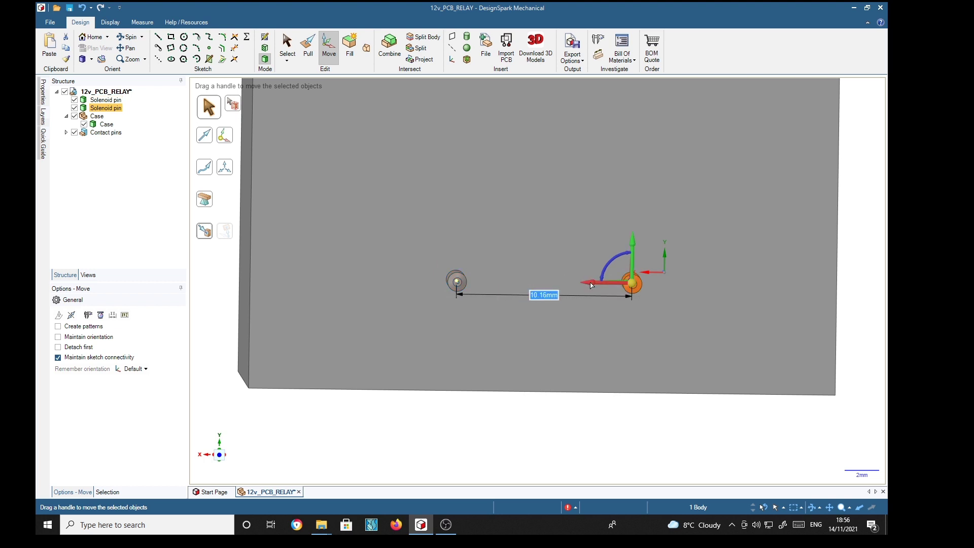
key(Escape)
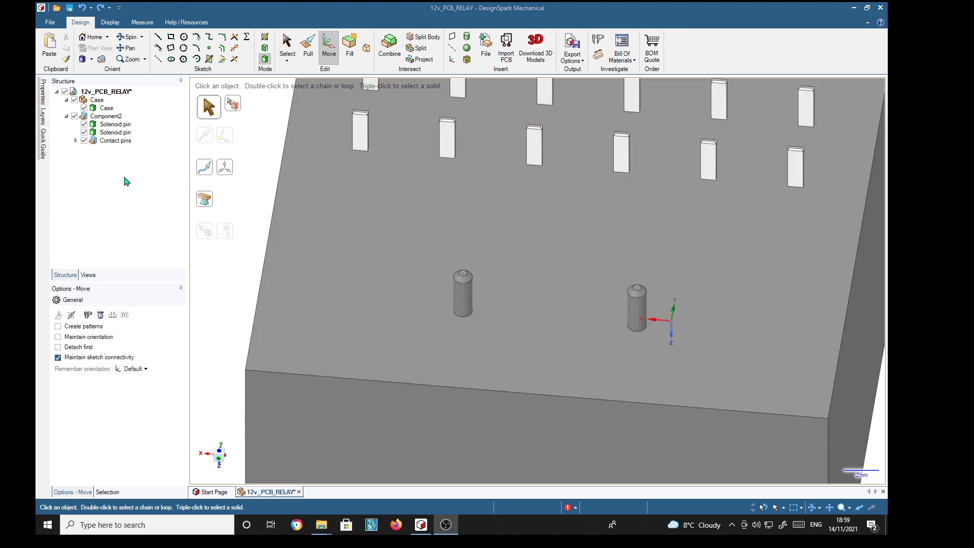
- Colour Component2, which holds all the pins, light grey from the basic colours and give it a Metallic style
click(110, 118)
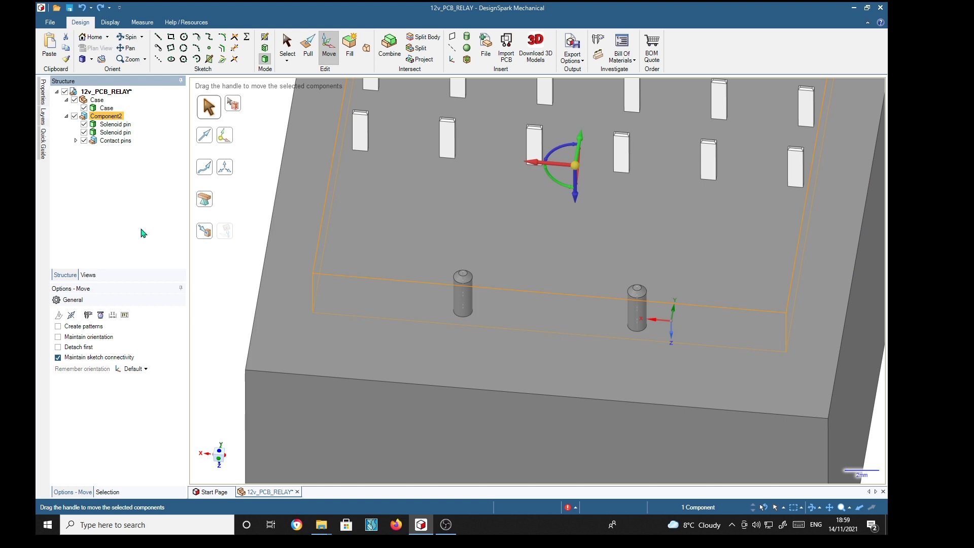
click(110, 23)
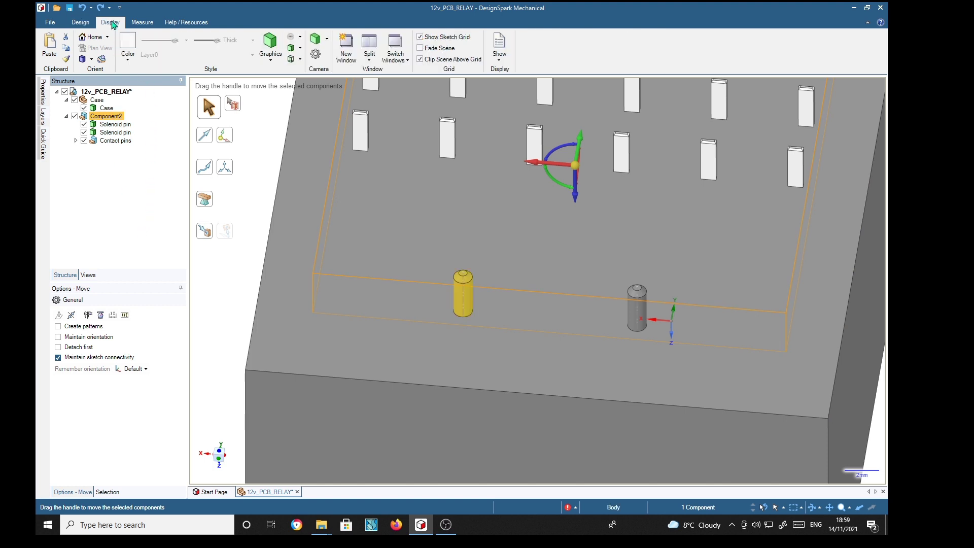
click(133, 46)
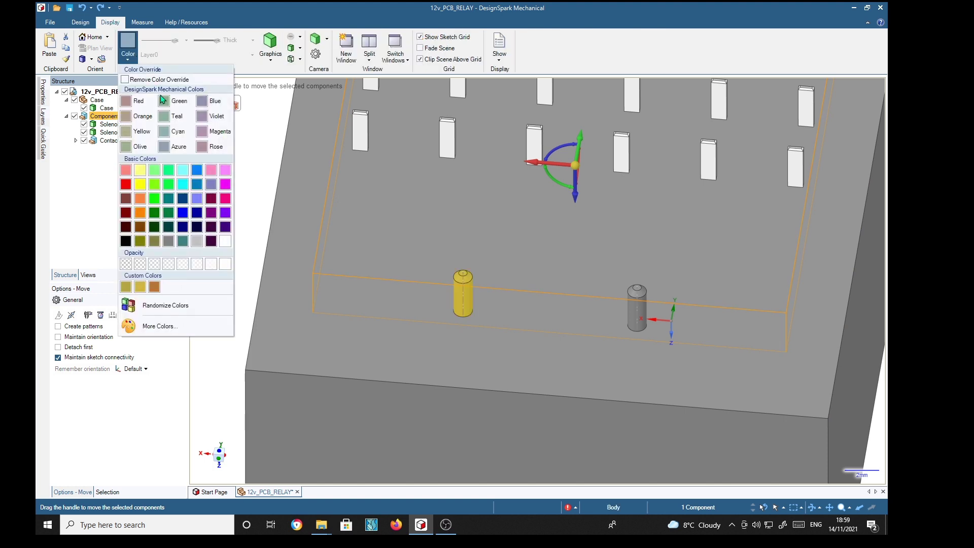
click(196, 242)
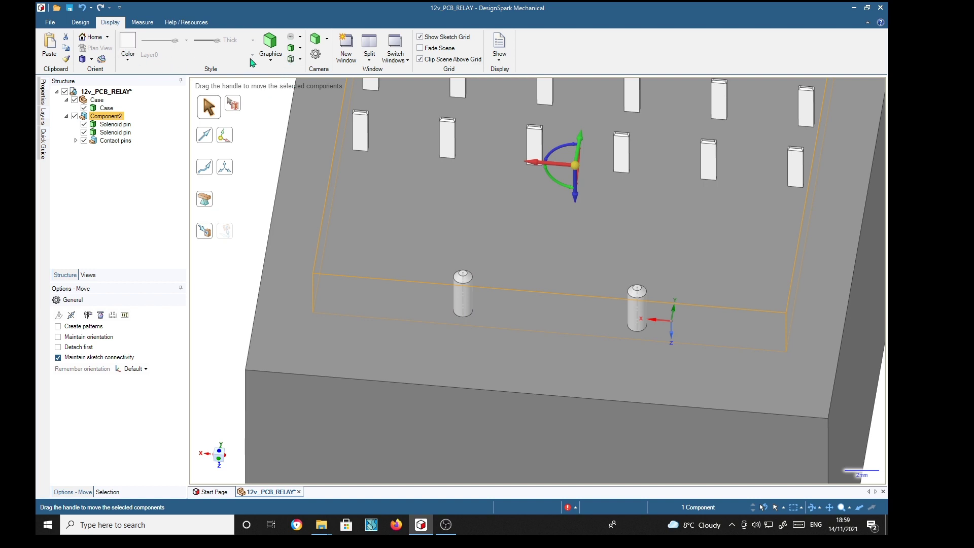
click(293, 40)
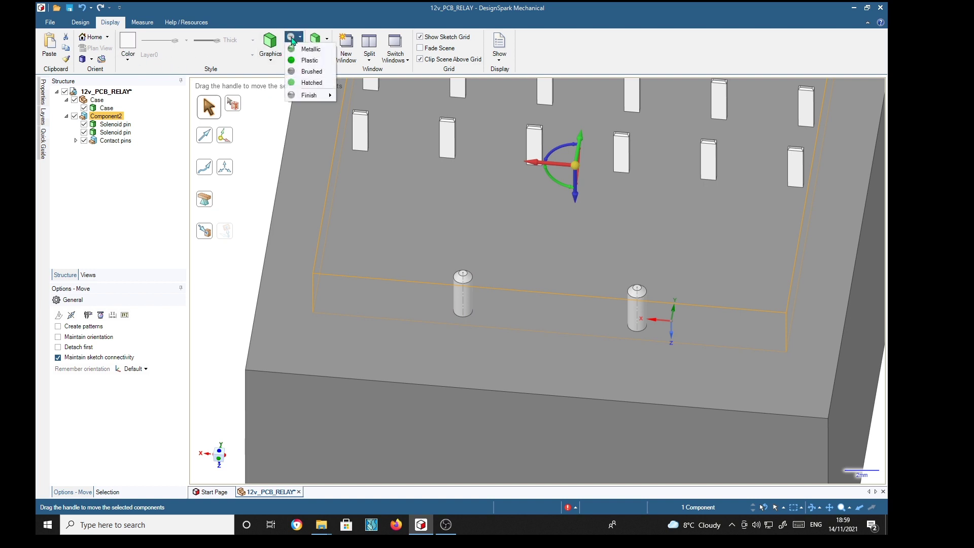
click(305, 55)
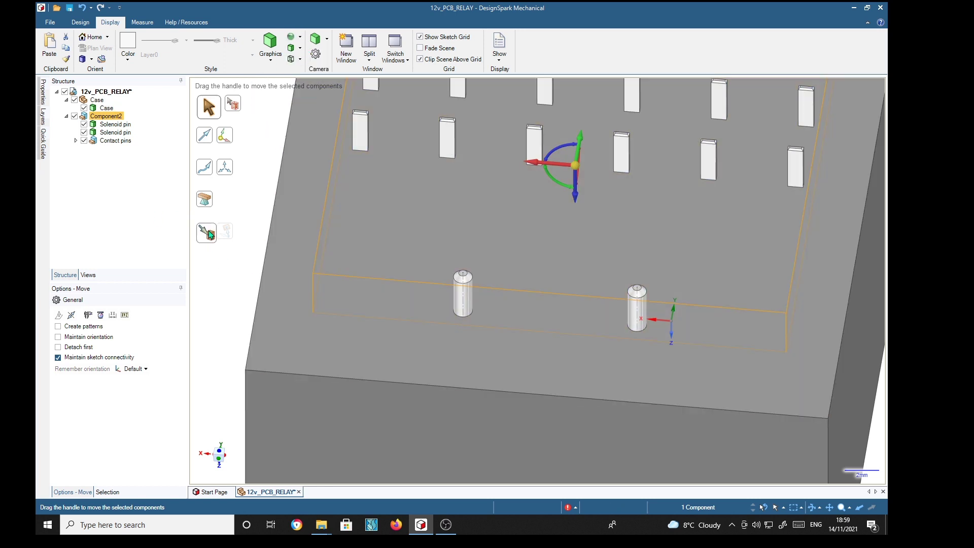
key(Escape)
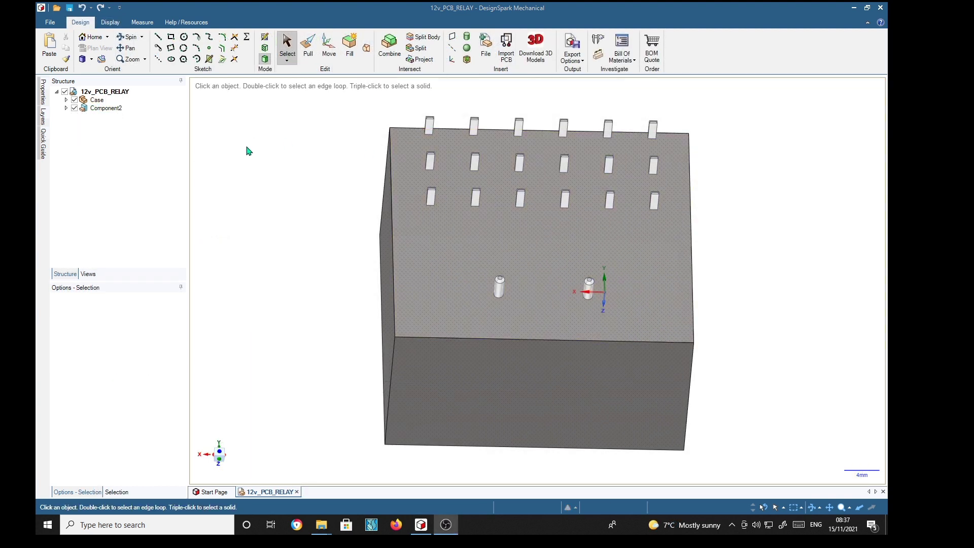
- Rename Component2 as Pins
click(103, 109)
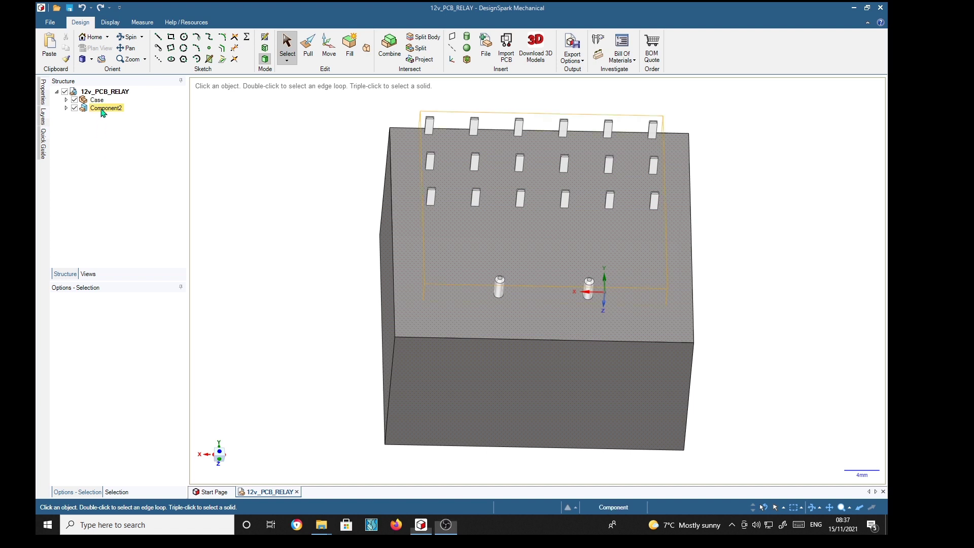
right_click(103, 109)
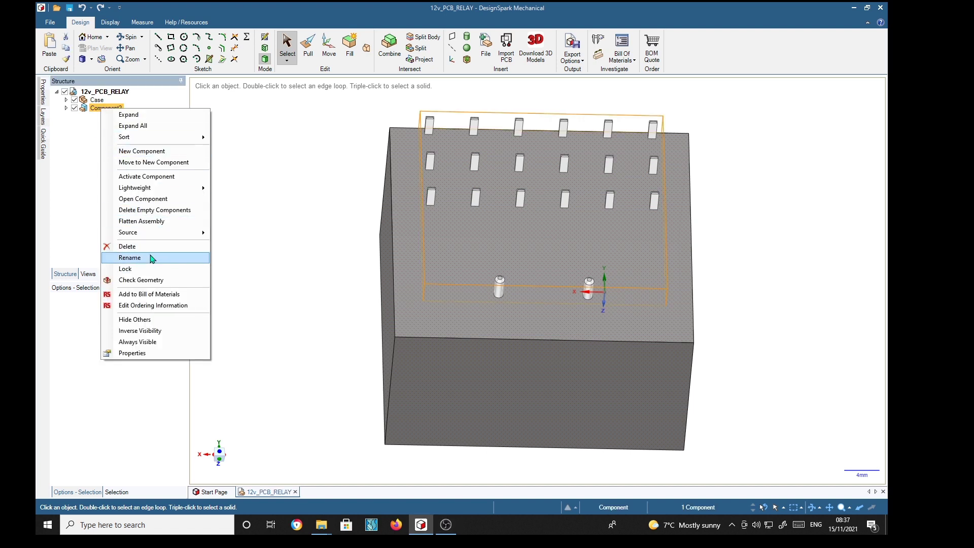
click(131, 257)
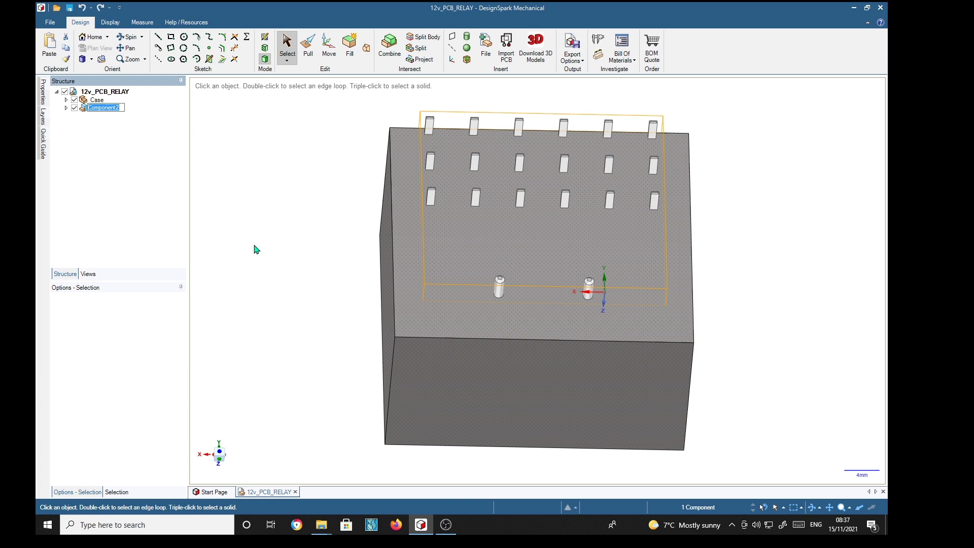
text(Pins)
key(Return)
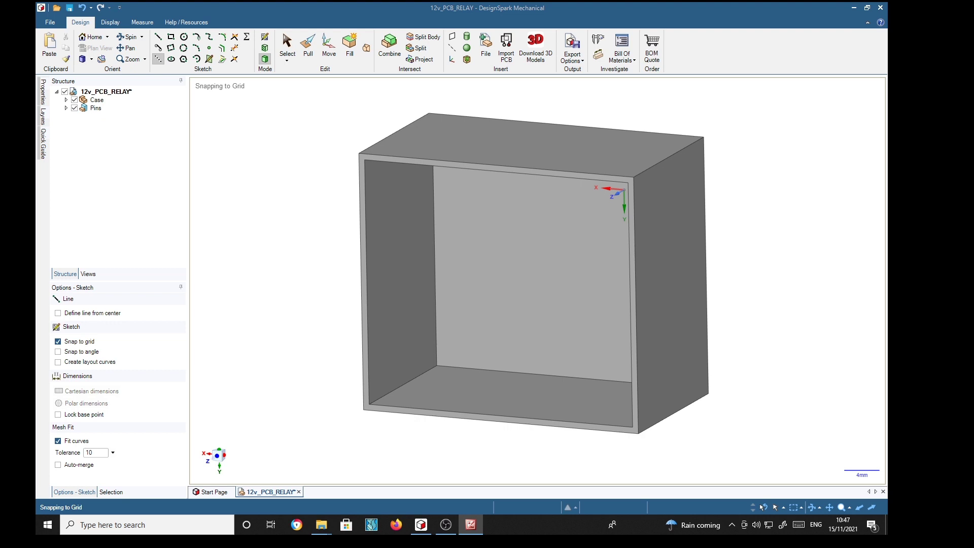
- Start a sketch on the inner floor face of the hollow case and show it in plan view
click(470, 525)
drag(762, 101, 538, 139)
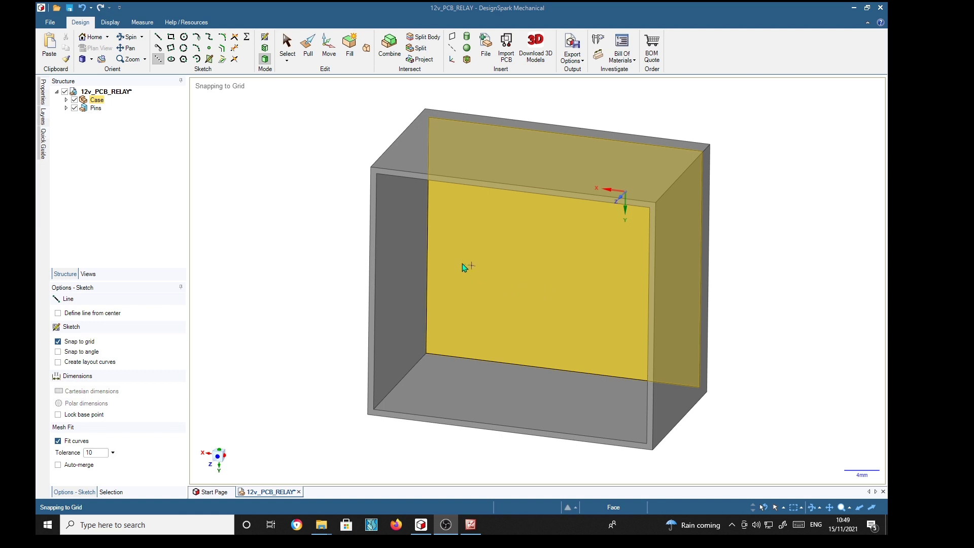
click(287, 45)
click(521, 268)
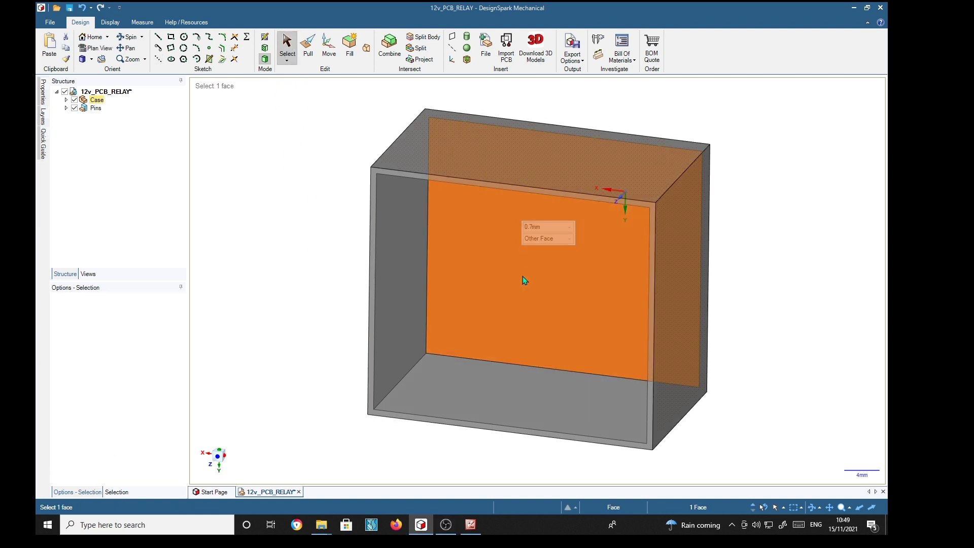
key(k)
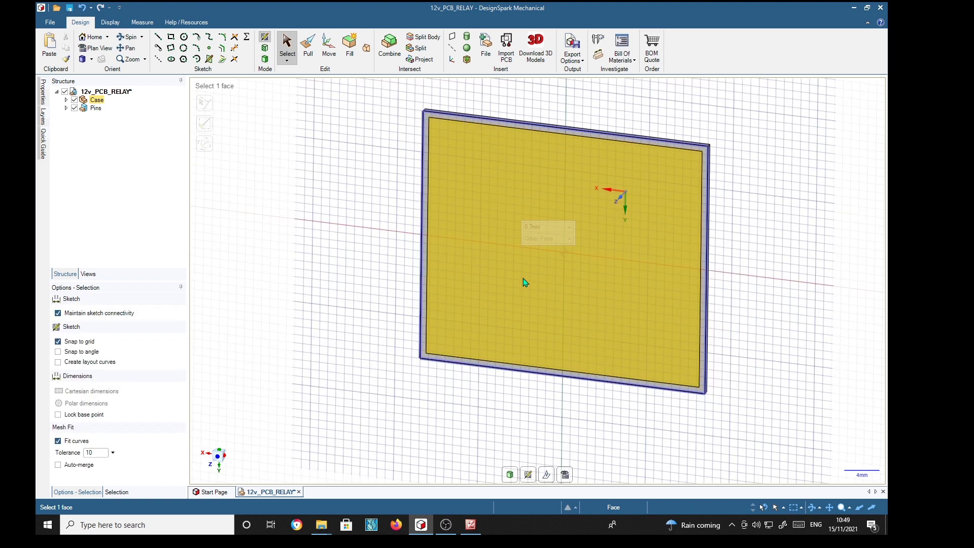
key(v)
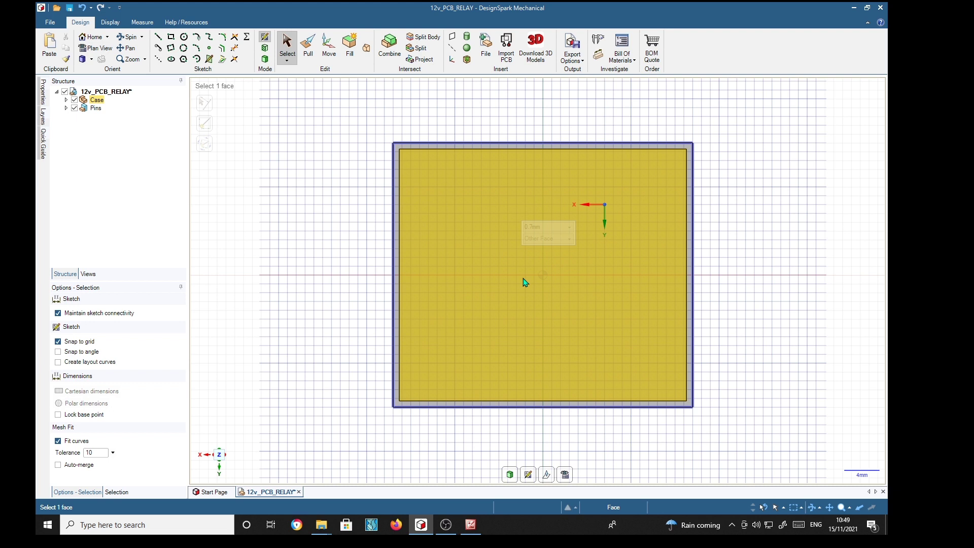
click(525, 282)
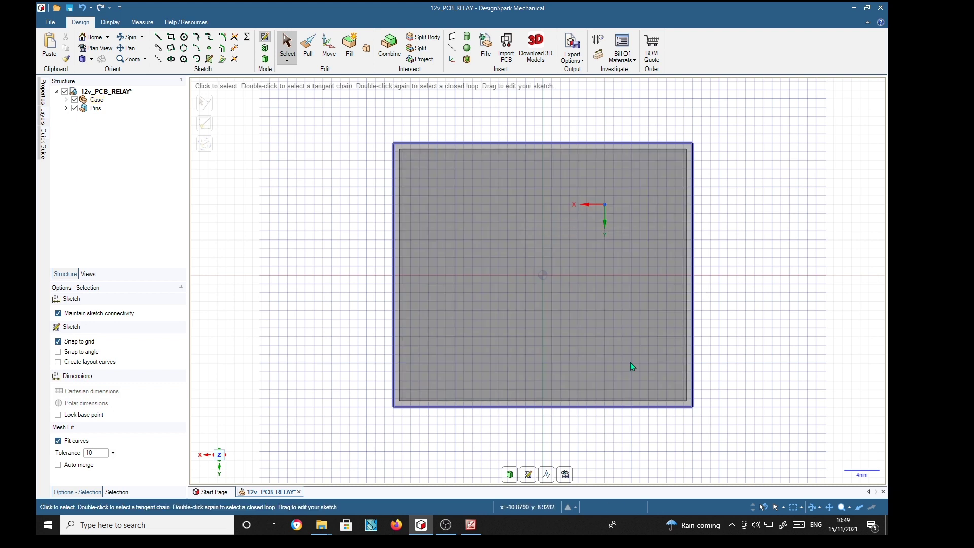
- Sketch a rectangle 31 mm wide and 27 mm high from the lower inner corner of the case
click(170, 37)
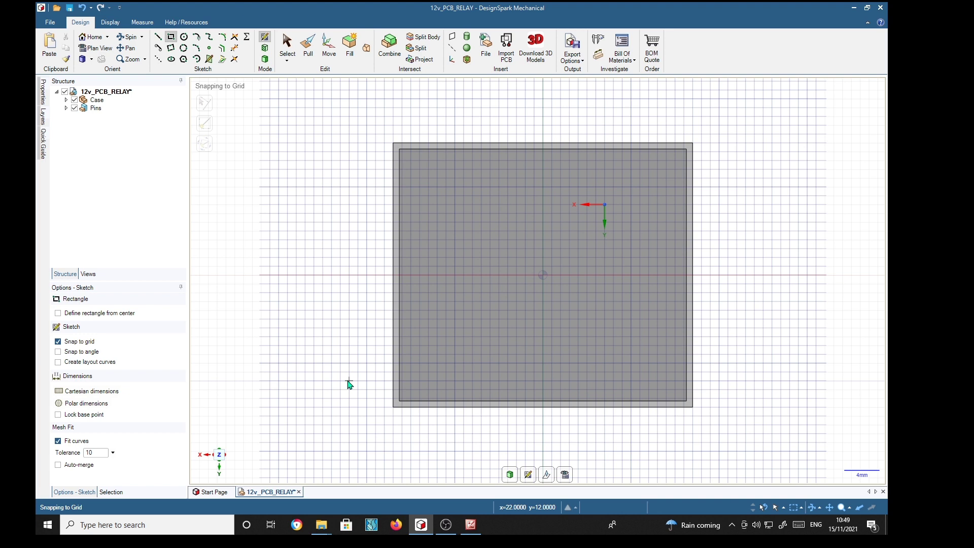
click(401, 402)
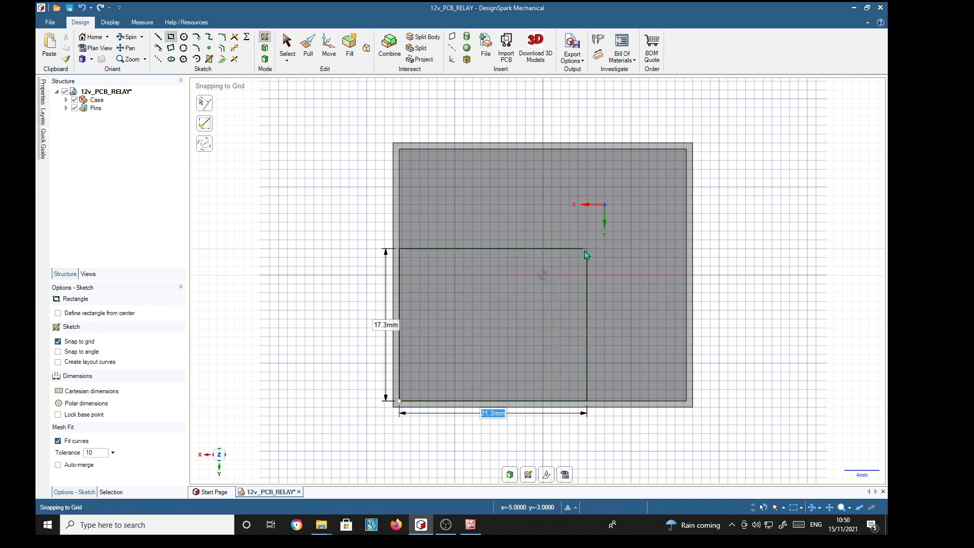
text(3)
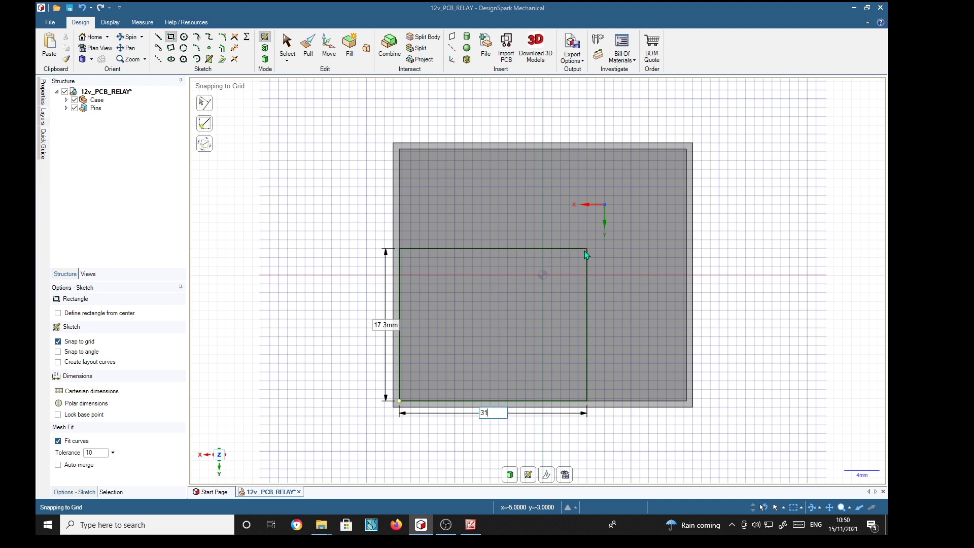
text(1)
key(Tab)
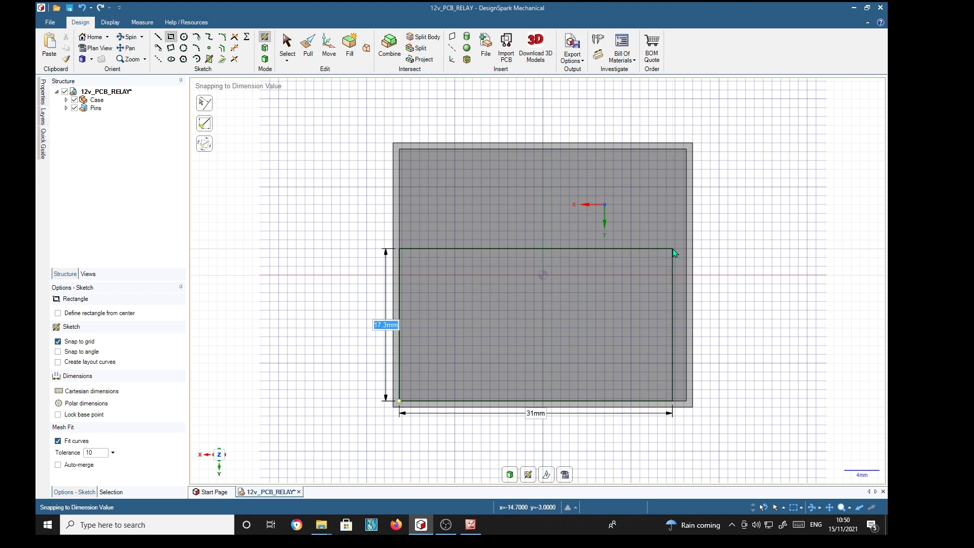
text(27)
key(Return)
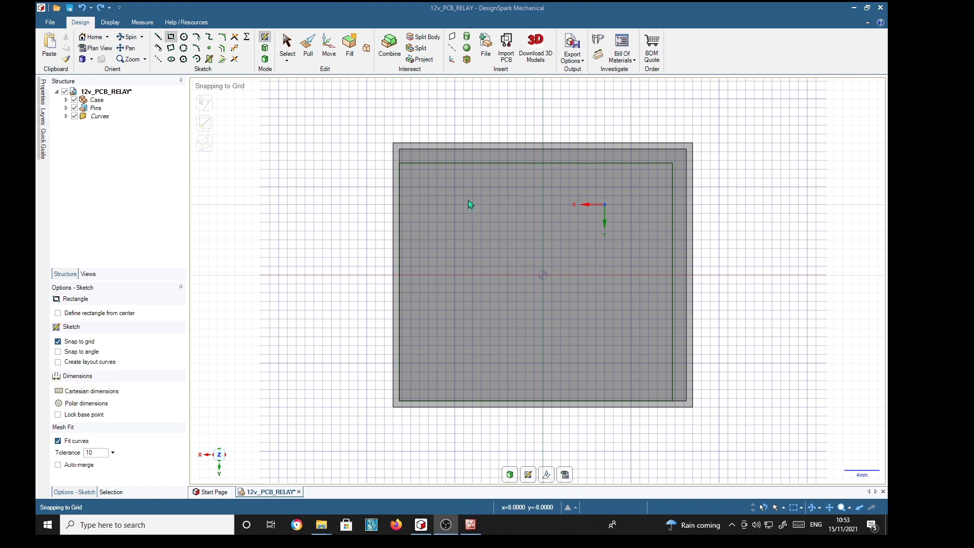
- Draw a vertical construction line 20 mm long, starting from the midpoint of the case's upper outer edge and passing through the case centre
click(158, 59)
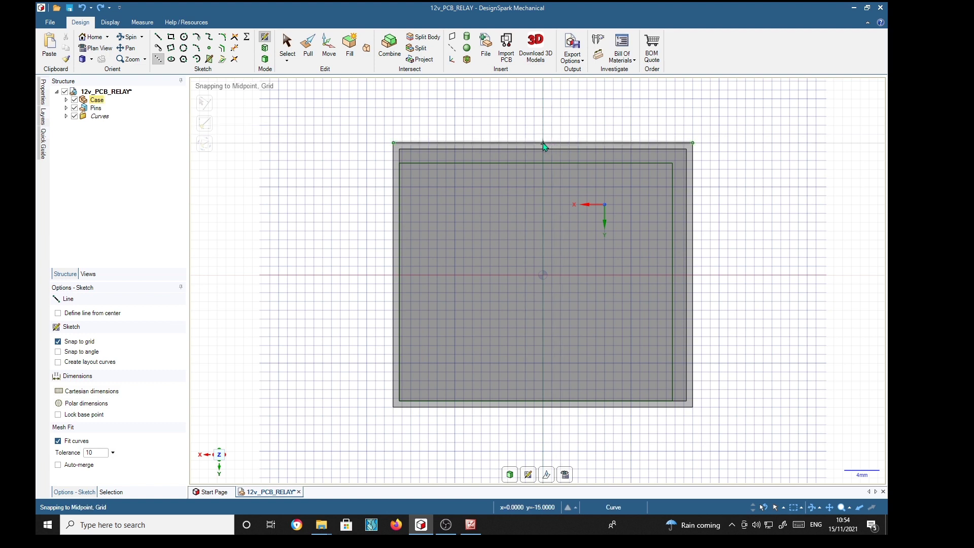
scroll(543, 144, down, 2)
scroll(542, 144, up, 5)
scroll(545, 152, up, 2)
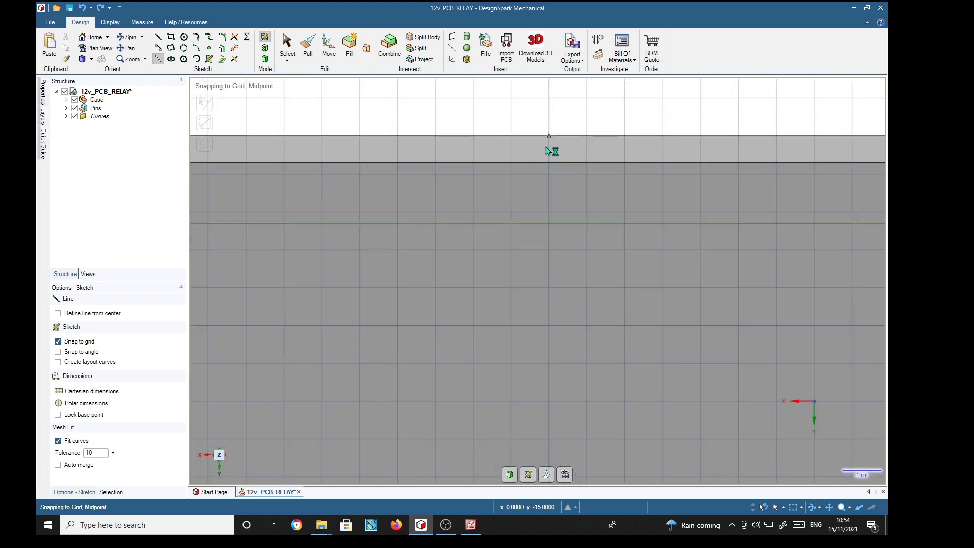
scroll(550, 141, down, 4)
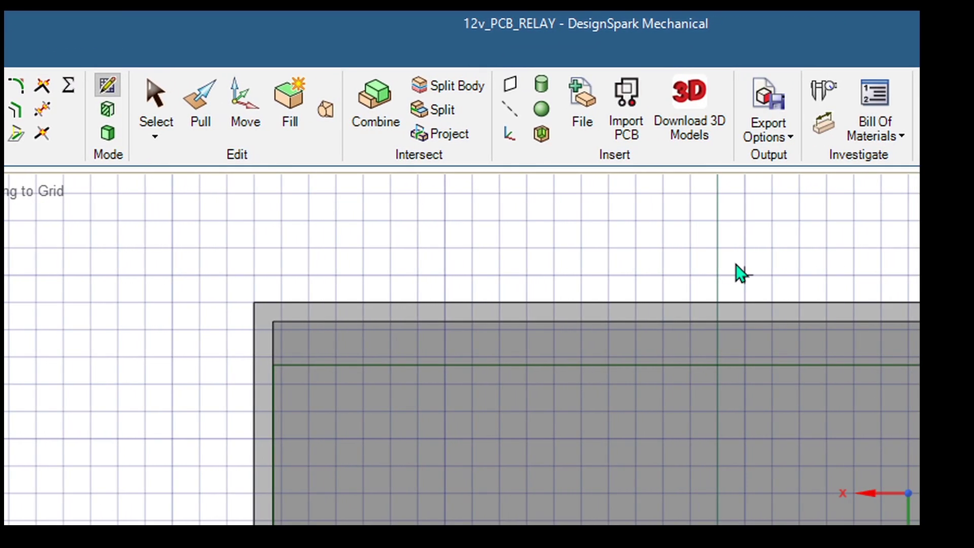
click(242, 299)
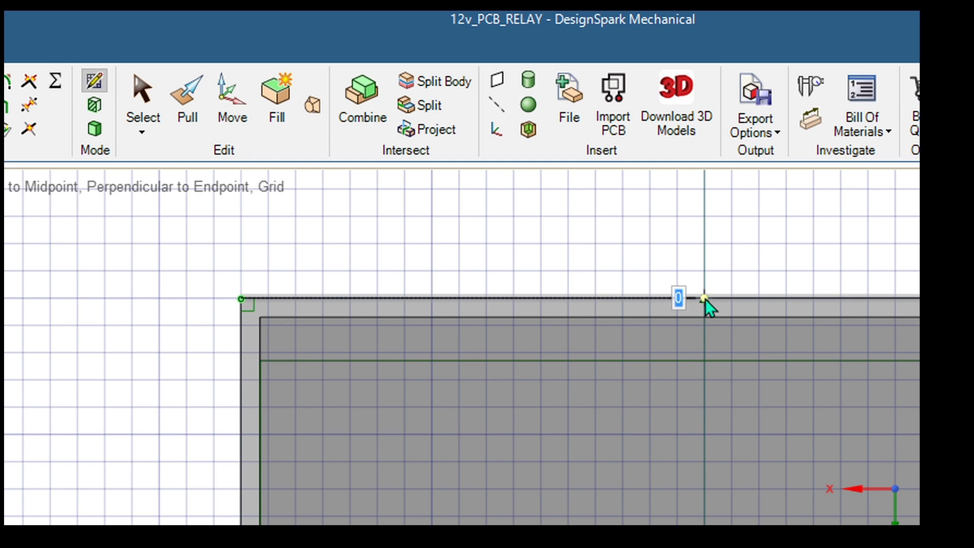
click(705, 299)
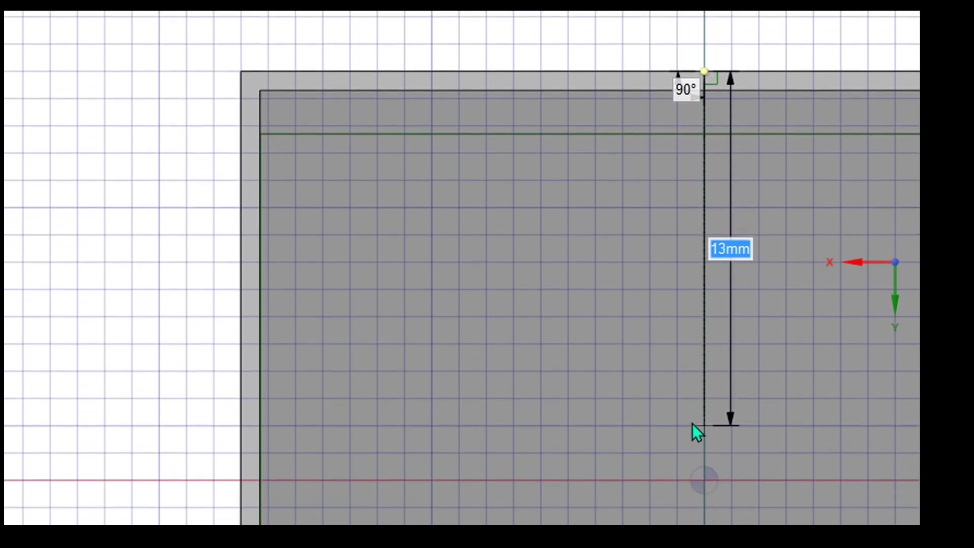
click(692, 370)
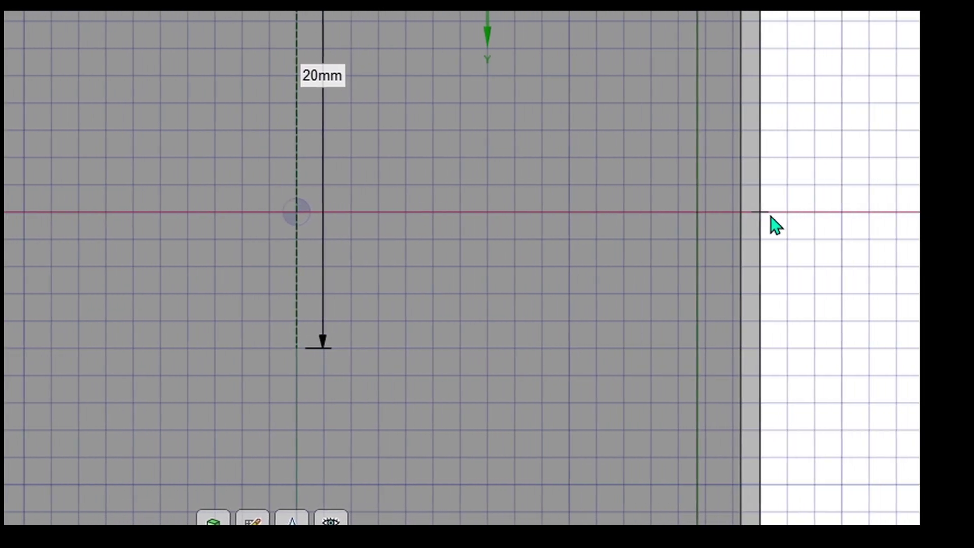
- Draw a 19 mm horizontal construction line from the midpoint of the case's right outer edge, and a small circle where the construction lines cross
click(731, 213)
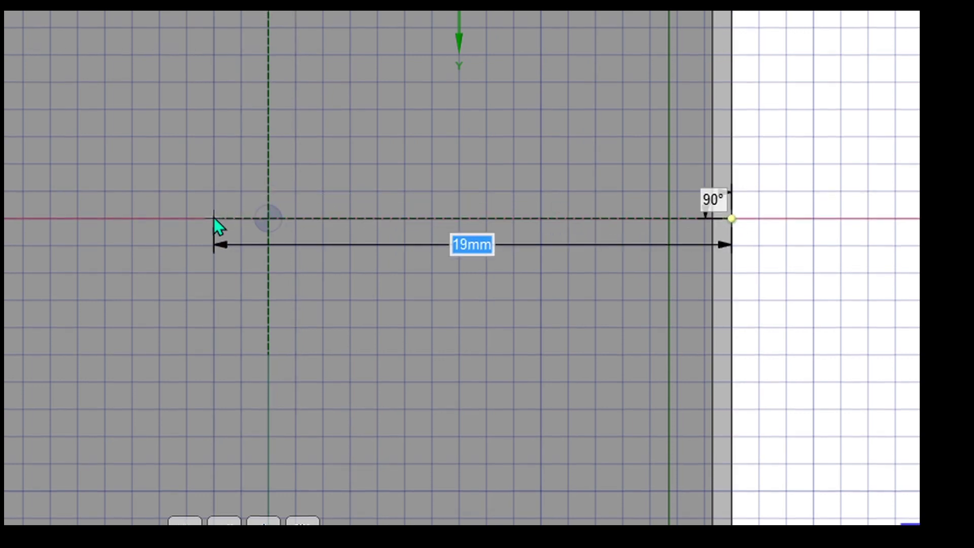
click(214, 217)
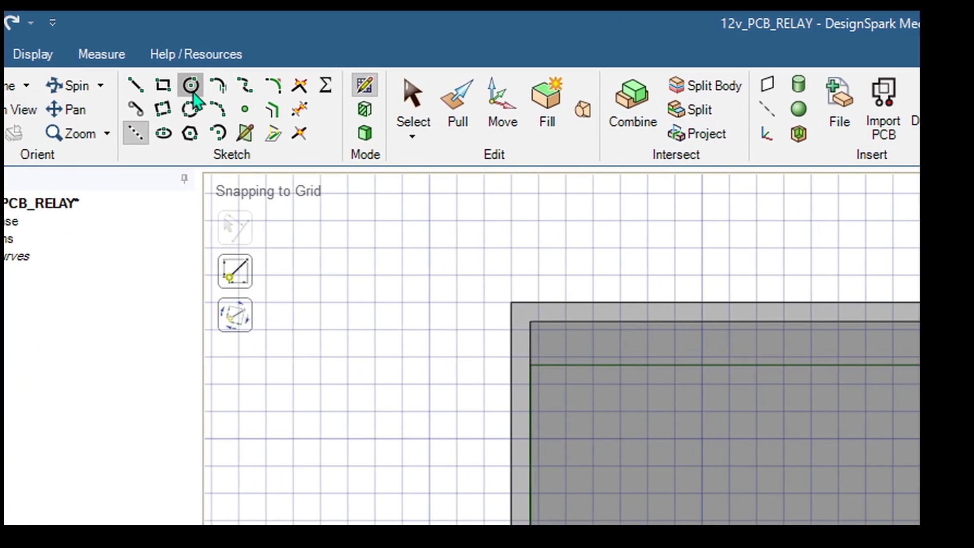
click(192, 88)
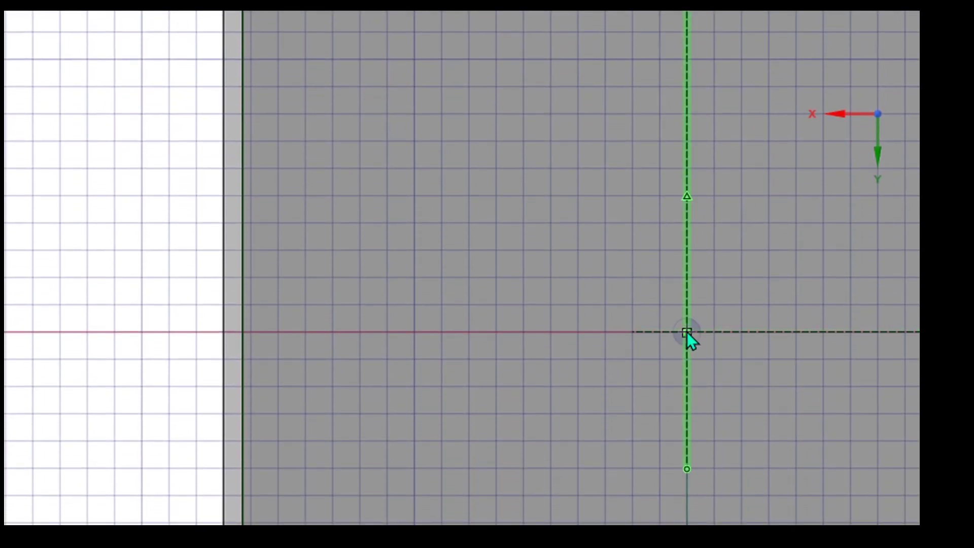
click(686, 331)
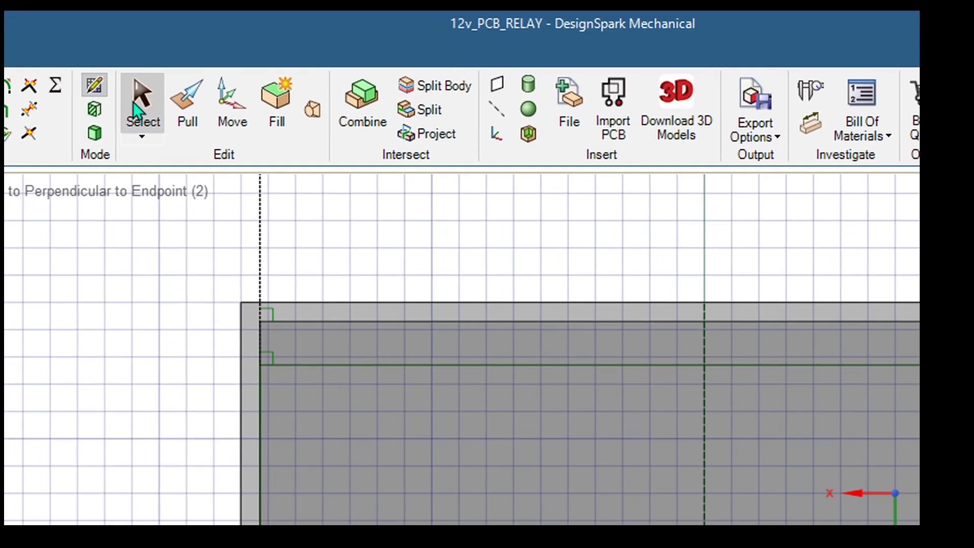
- Select the four edges of the 31 by 27 mm rectangle and move it so it is centred on the small circle
click(138, 108)
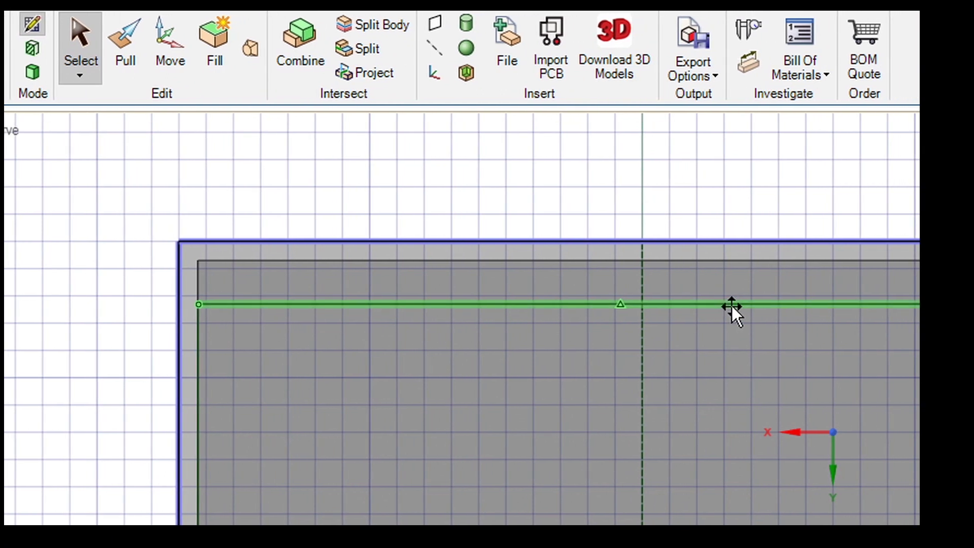
click(732, 305)
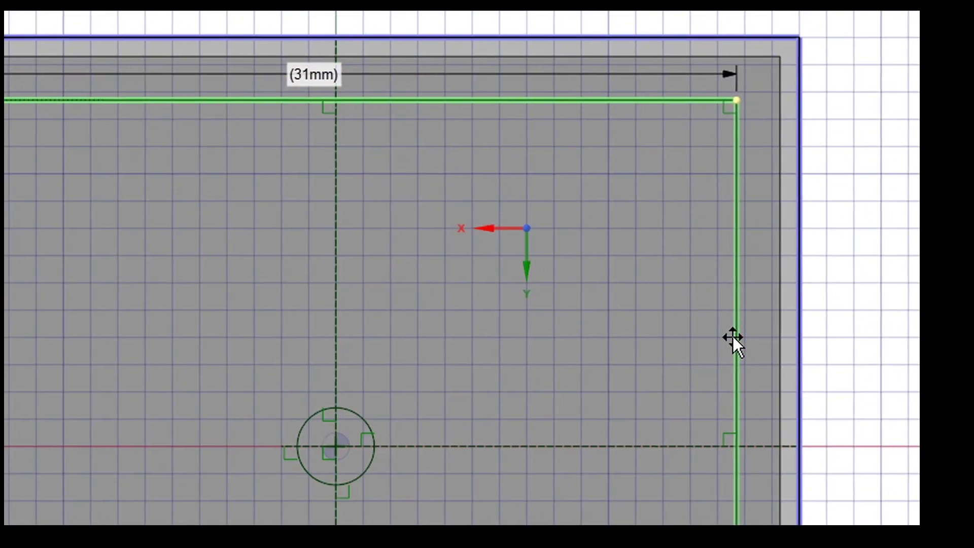
click(756, 350)
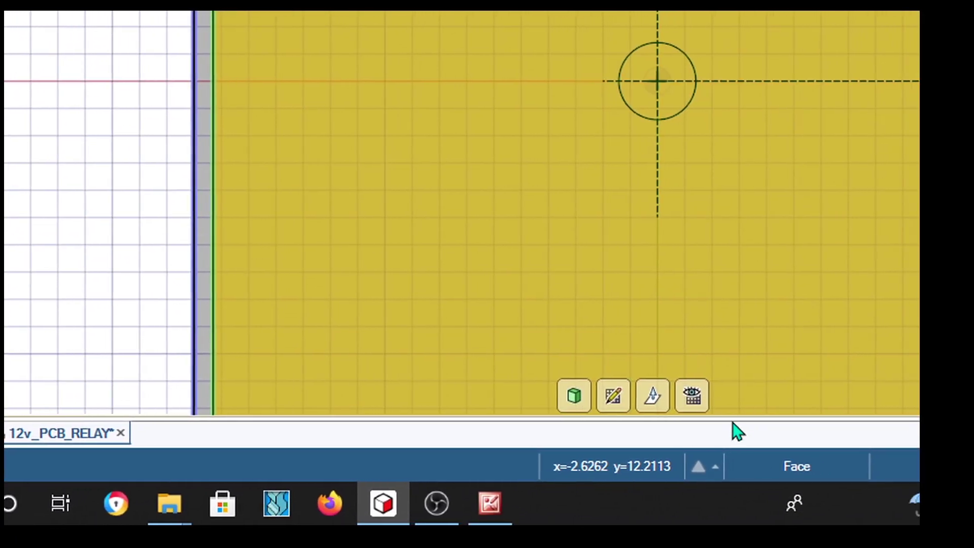
click(871, 158)
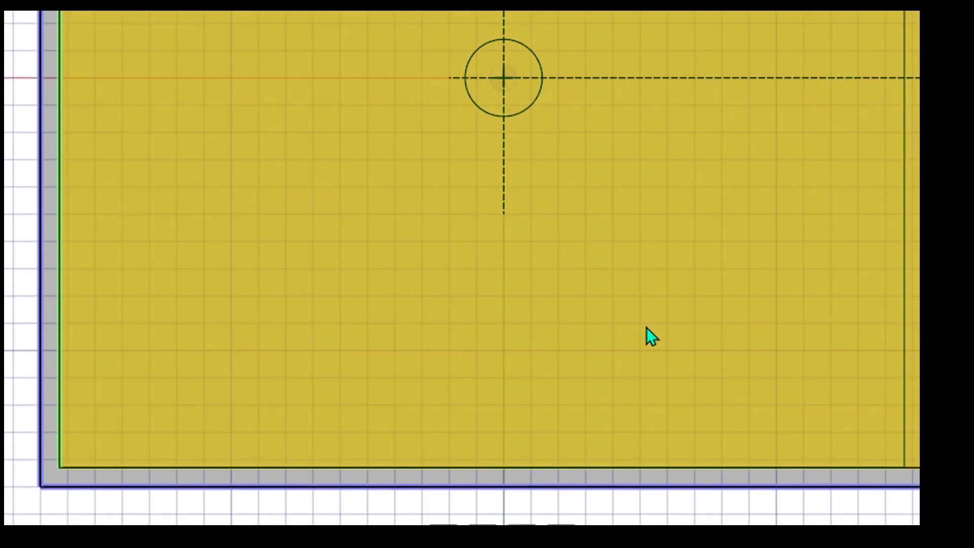
click(646, 327)
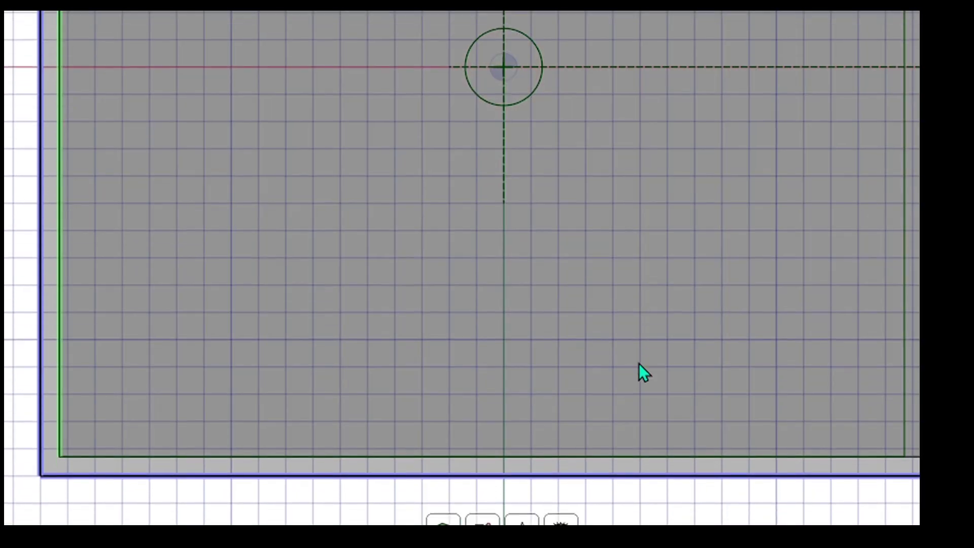
click(637, 387)
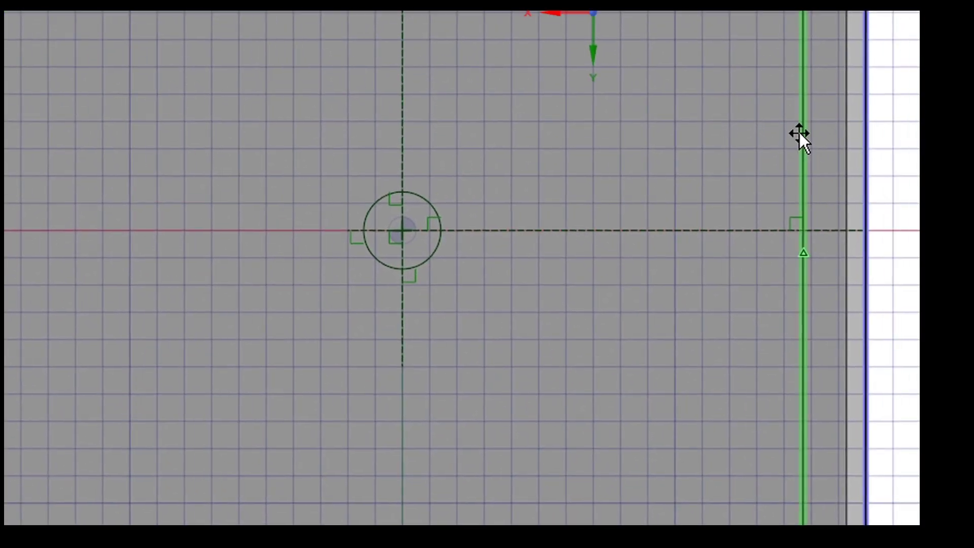
click(894, 15)
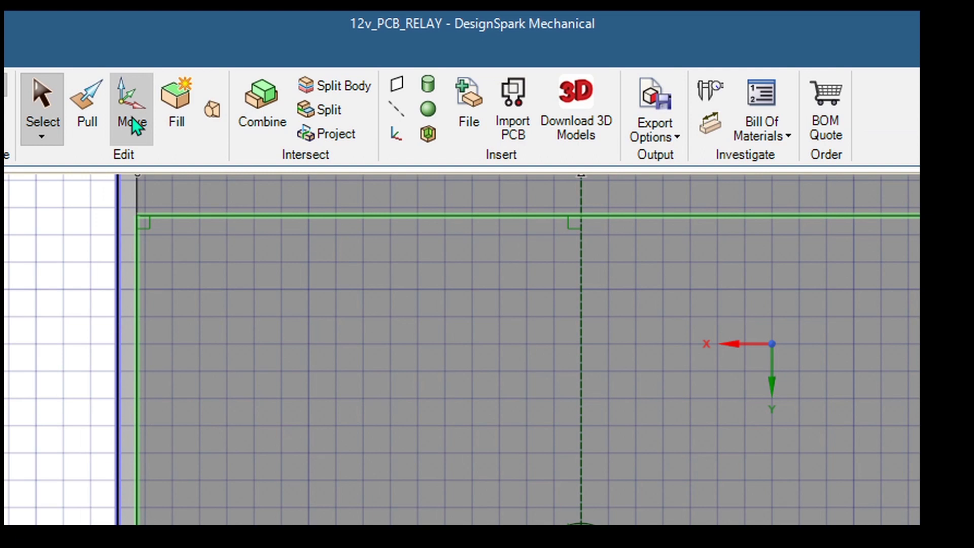
click(130, 118)
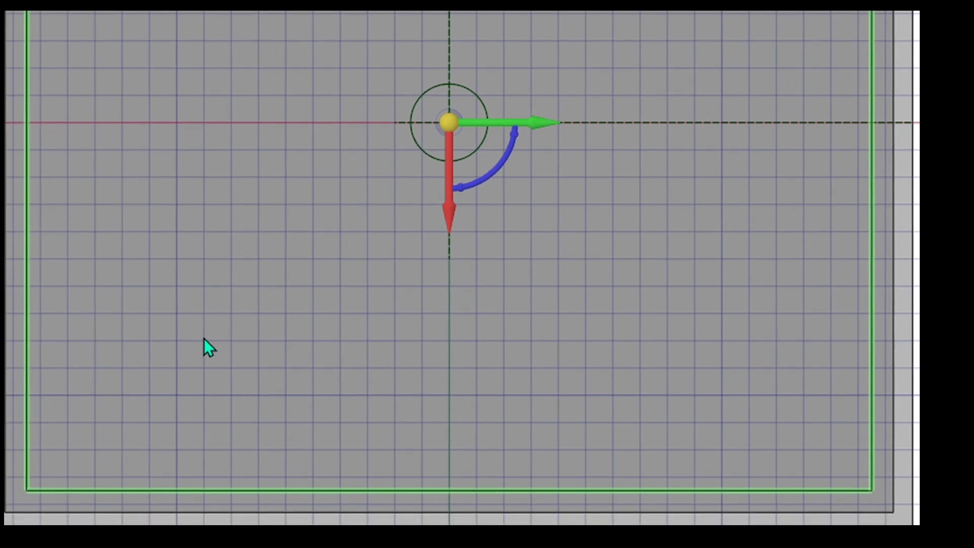
click(204, 339)
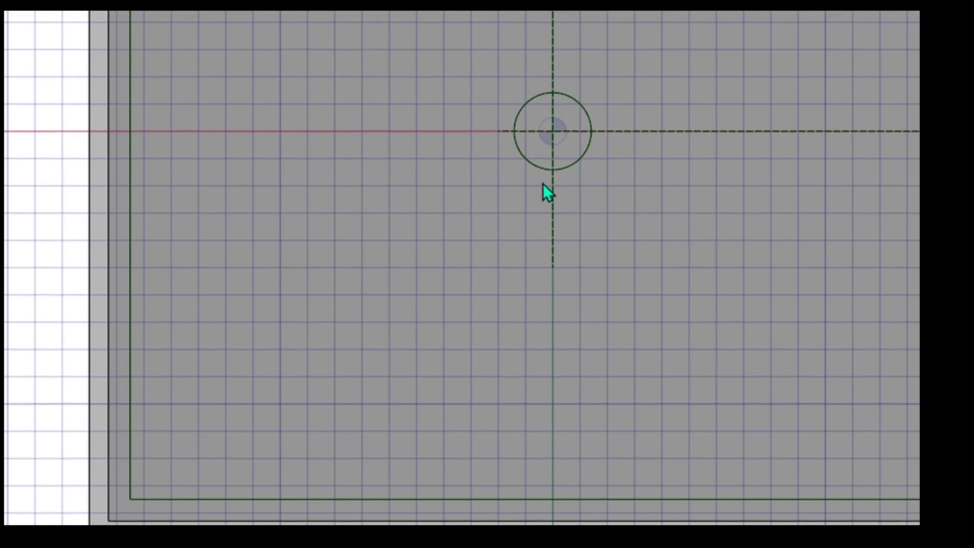
- Trim away the small circle and the parts of the construction lines lying inside the large rectangle
click(534, 201)
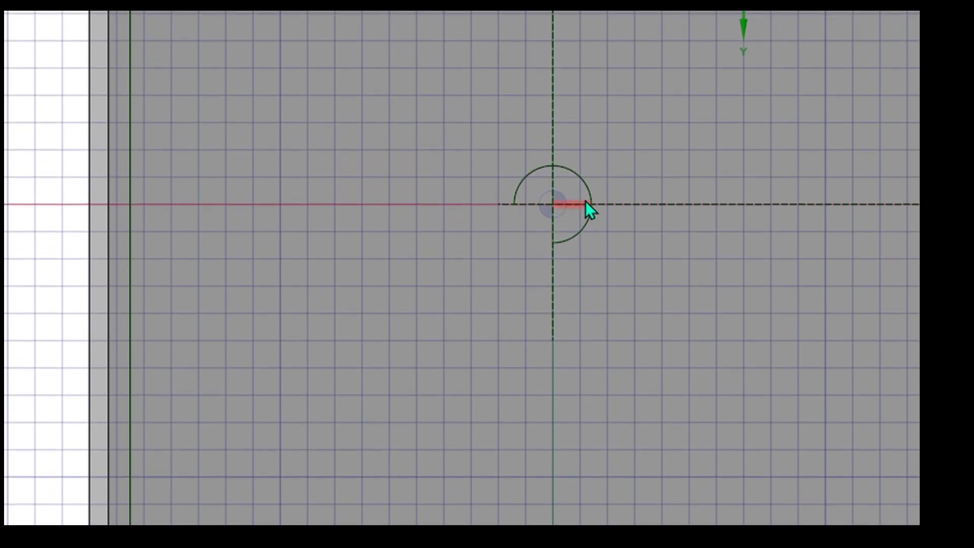
click(589, 193)
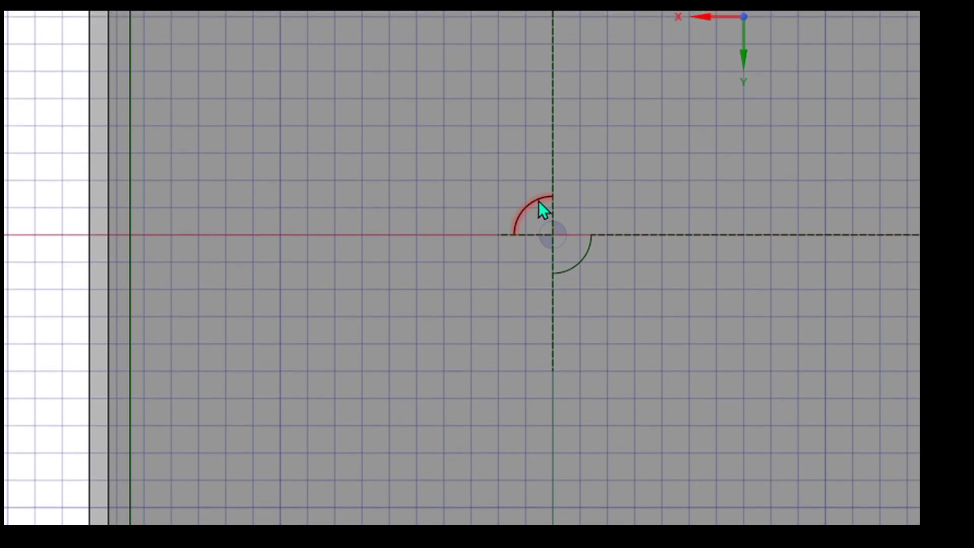
click(578, 270)
click(554, 281)
click(550, 216)
click(527, 236)
click(606, 234)
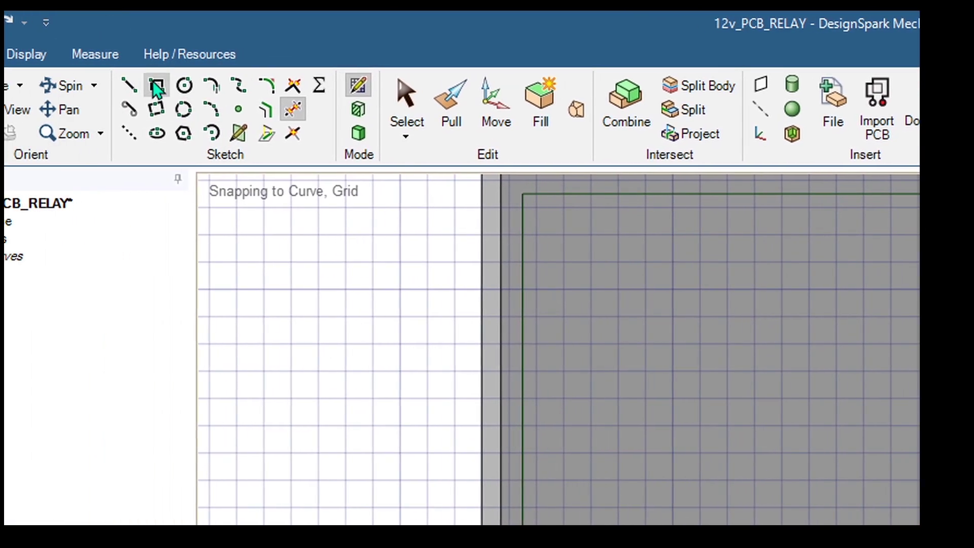
- Sketch a rectangle 6.5 mm wide and 18 mm high, starting 4.5 mm in from both edges at the large rectangle's lower left corner
click(156, 87)
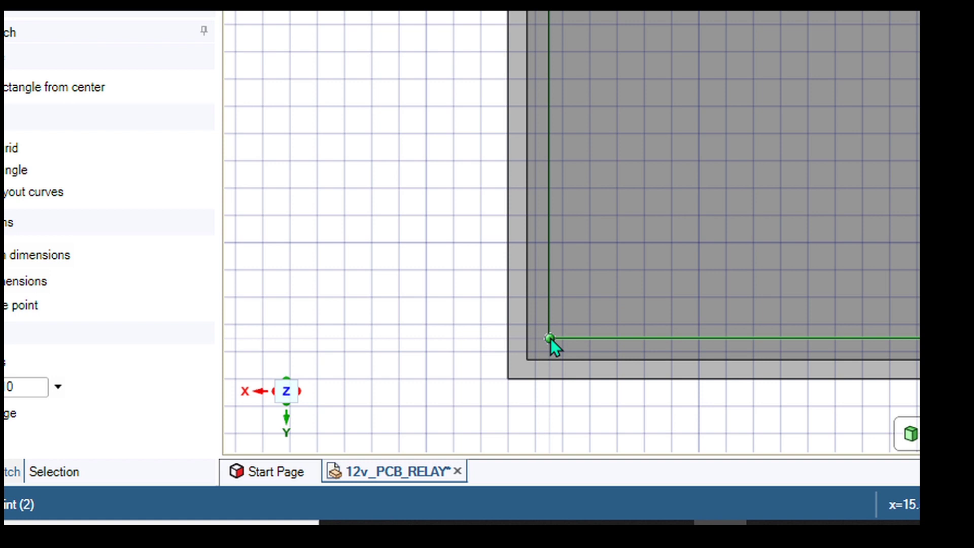
click(549, 339)
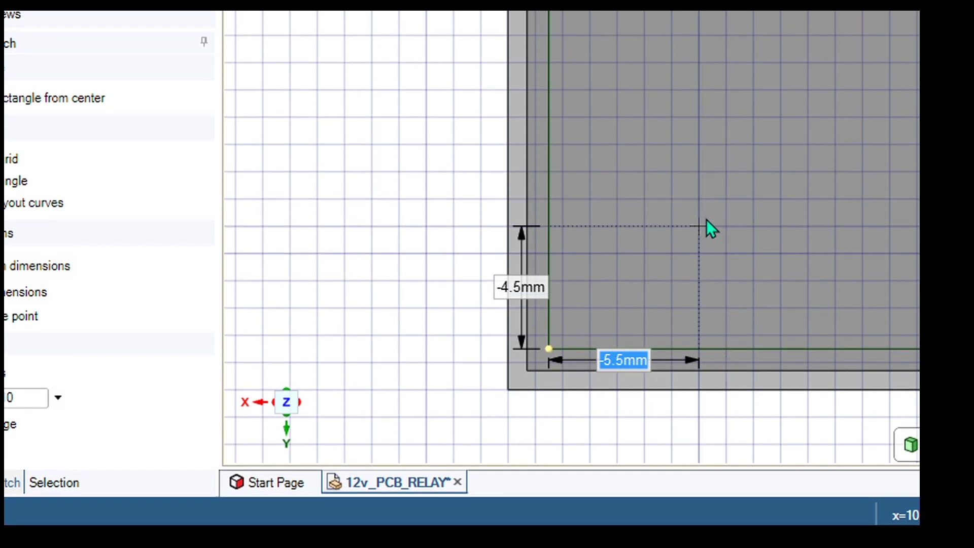
click(680, 223)
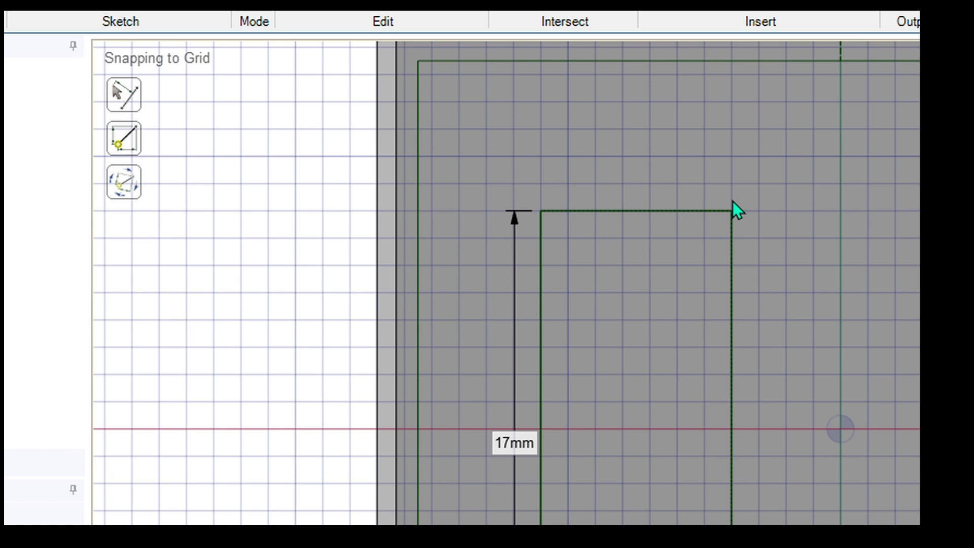
key(Tab)
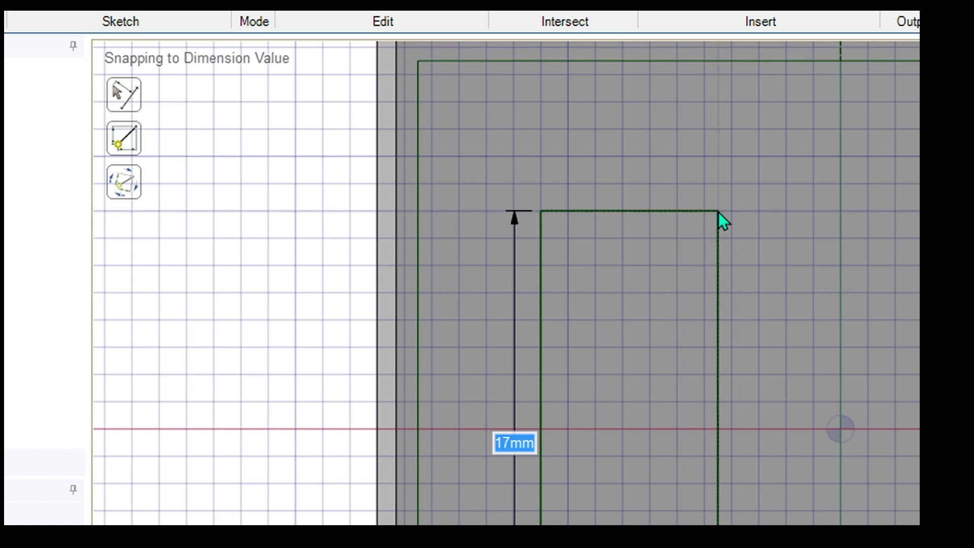
text(18)
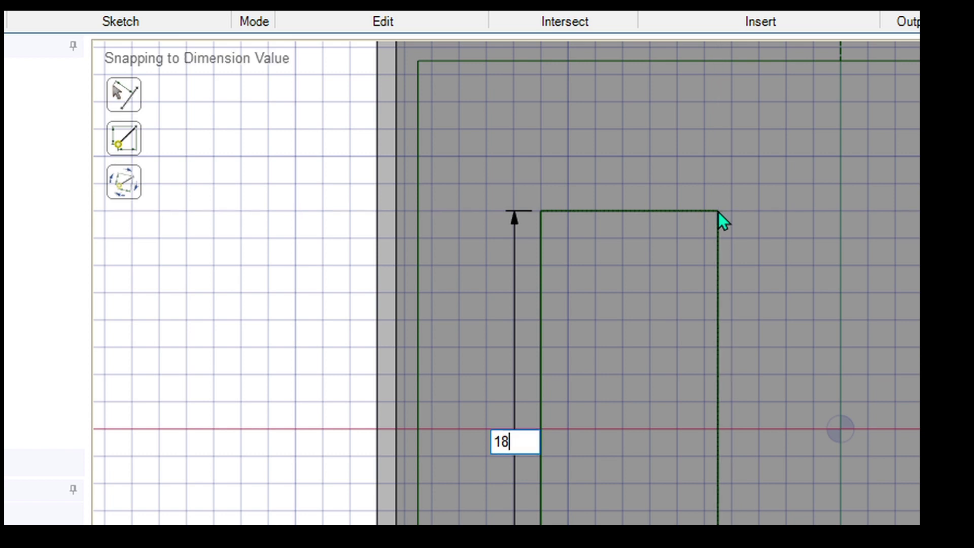
key(Return)
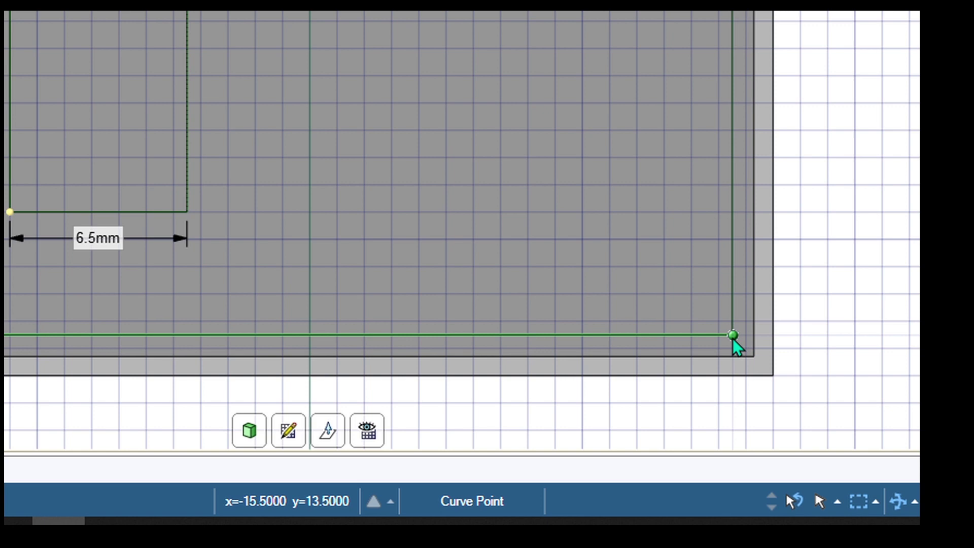
- Sketch a second rectangle 6.5 mm wide and 18 mm high, starting 4.5 mm in from both edges at the lower right corner
click(733, 335)
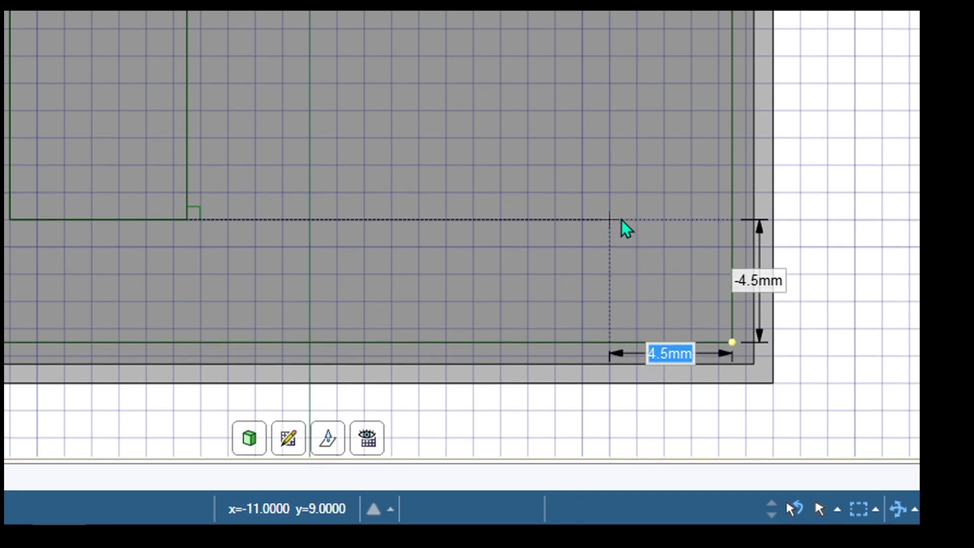
click(622, 220)
click(622, 221)
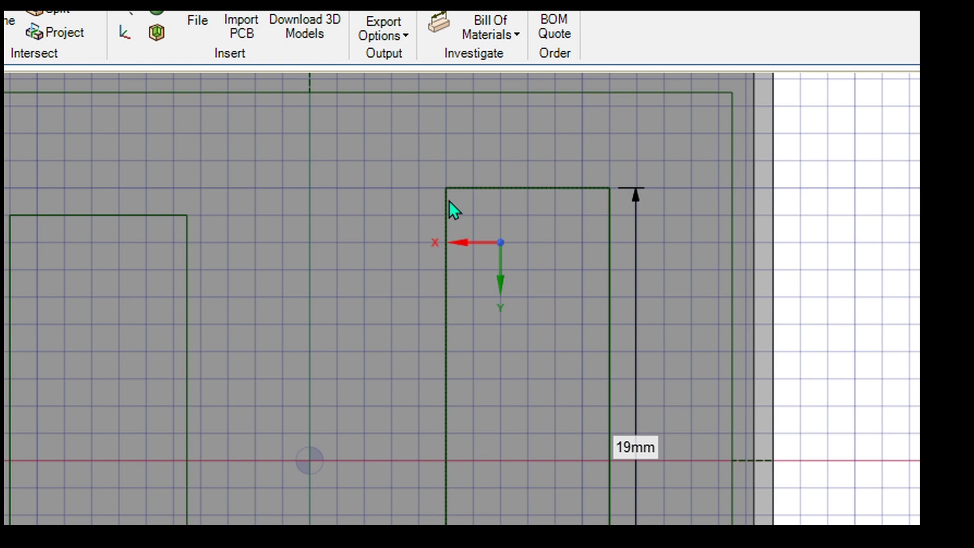
key(Tab)
text(19)
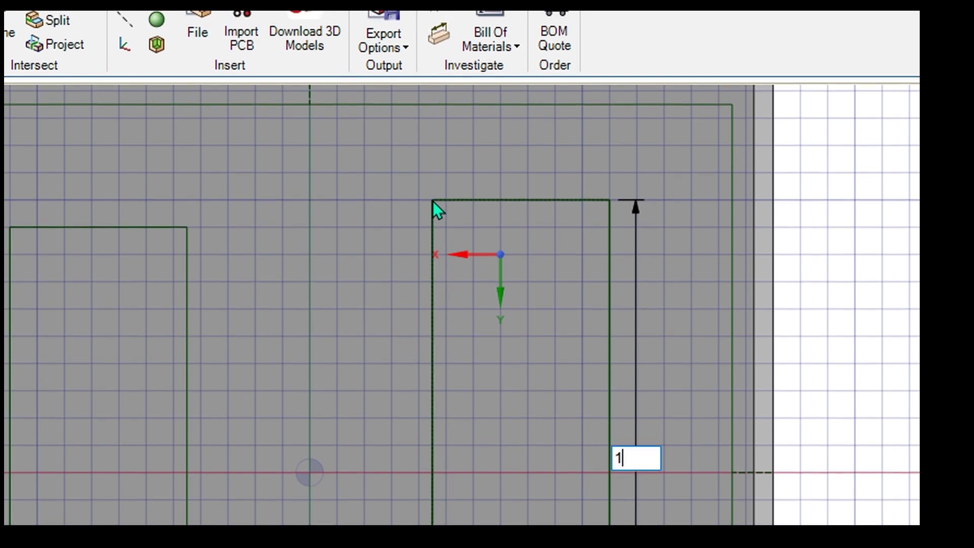
key(Tab)
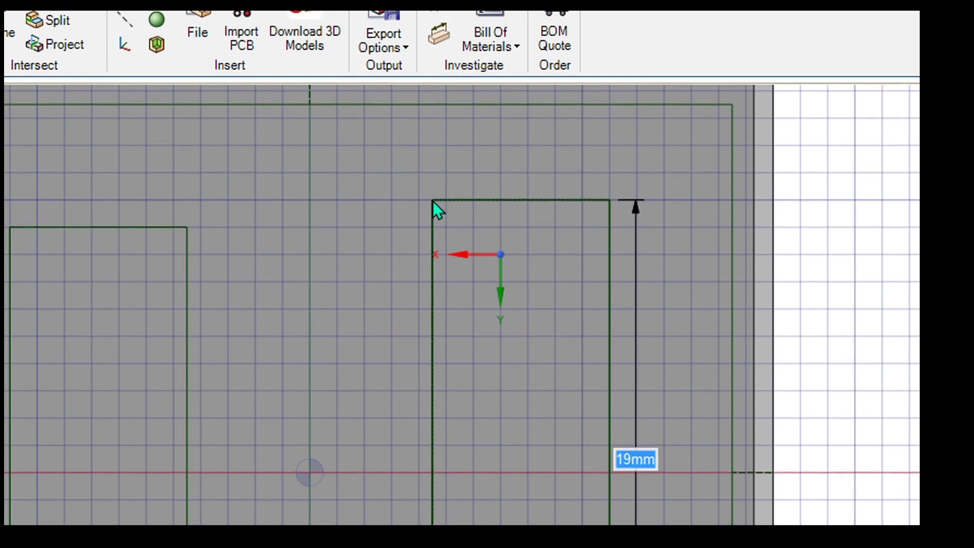
click(433, 229)
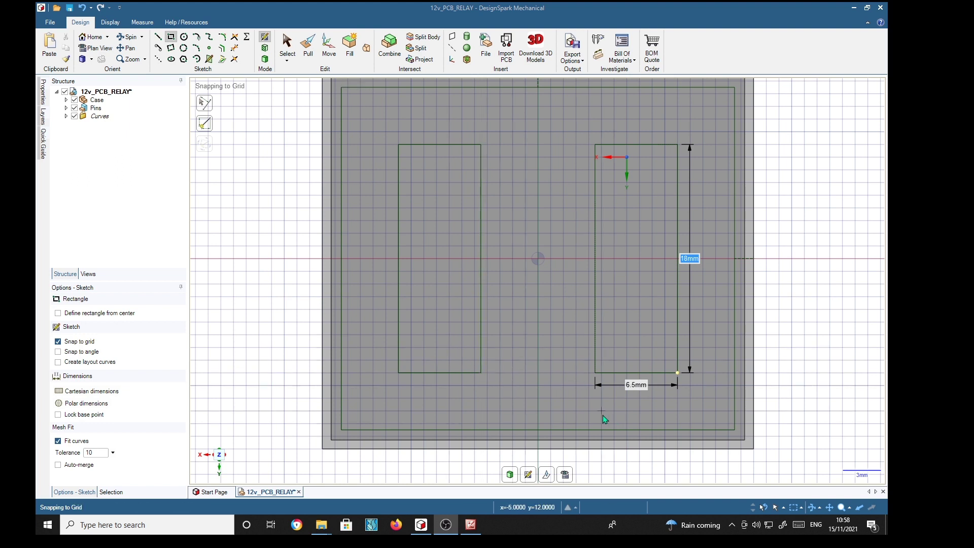
- Pull the face surrounding the two narrow rectangles up from the case floor into a solid with two rectangular openings
key(p)
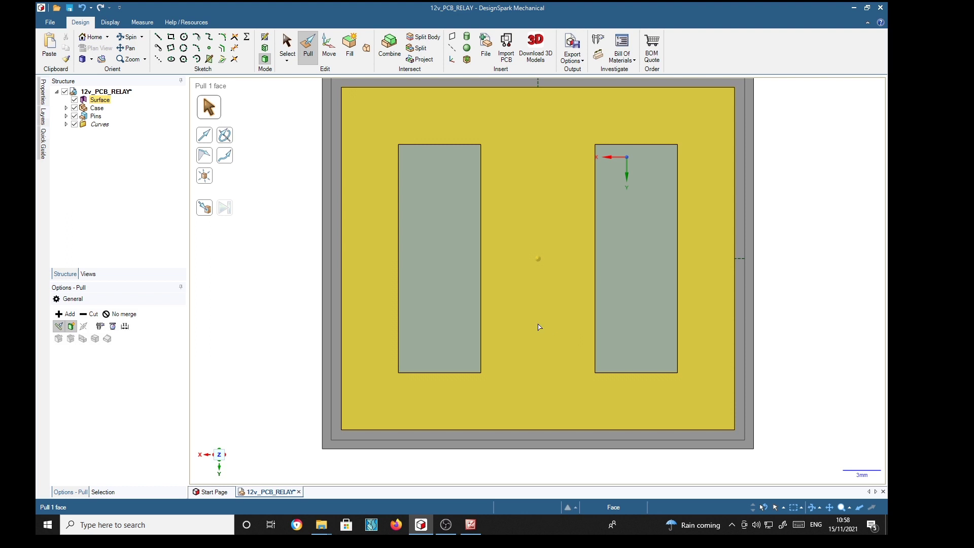
click(539, 260)
middle_drag(861, 276, 828, 304)
click(630, 298)
key(Escape)
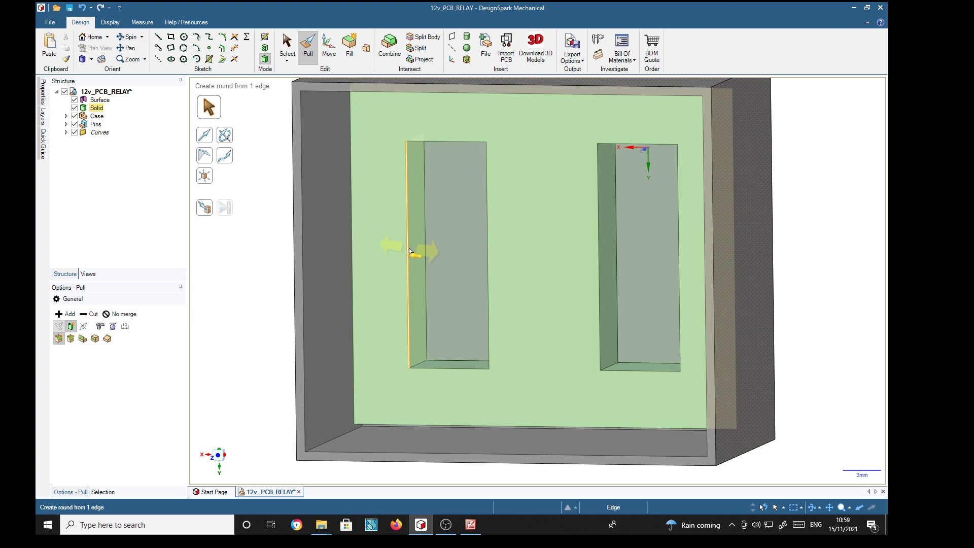
- Rename the solid with the two rectangular openings to Armature
right_click(102, 111)
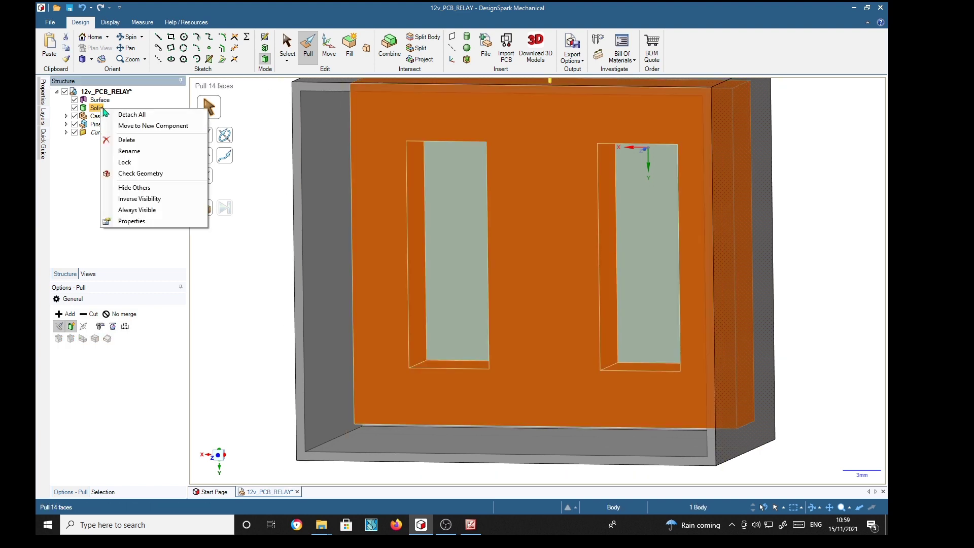
click(129, 151)
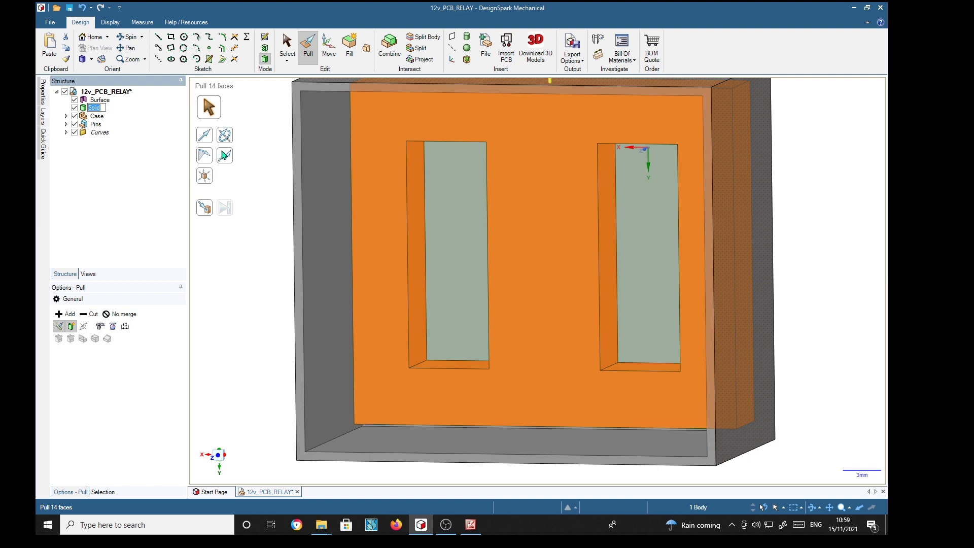
text(Armature)
key(Return)
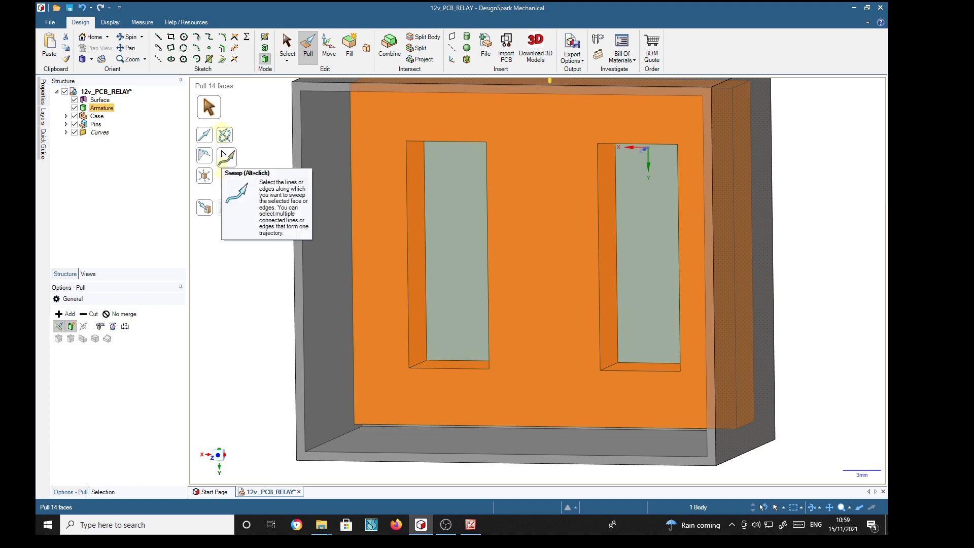
- Move the Armature body about 47 mm out through the open side of the case
click(330, 48)
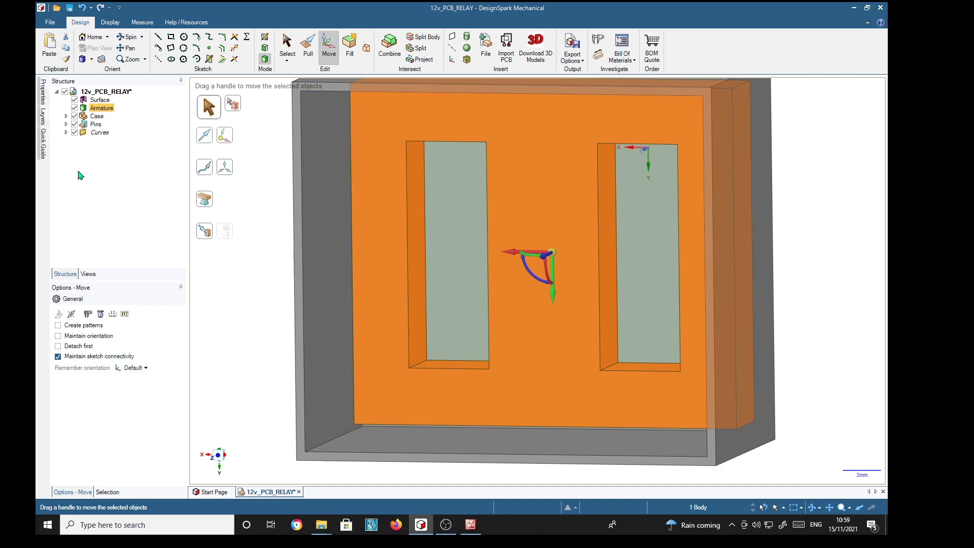
middle_drag(721, 267, 802, 308)
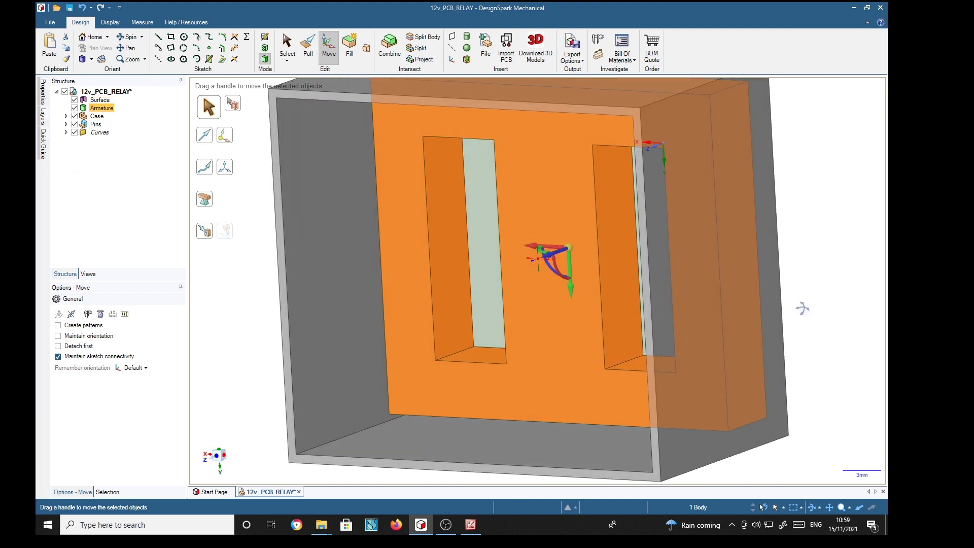
scroll(553, 290, down, 5)
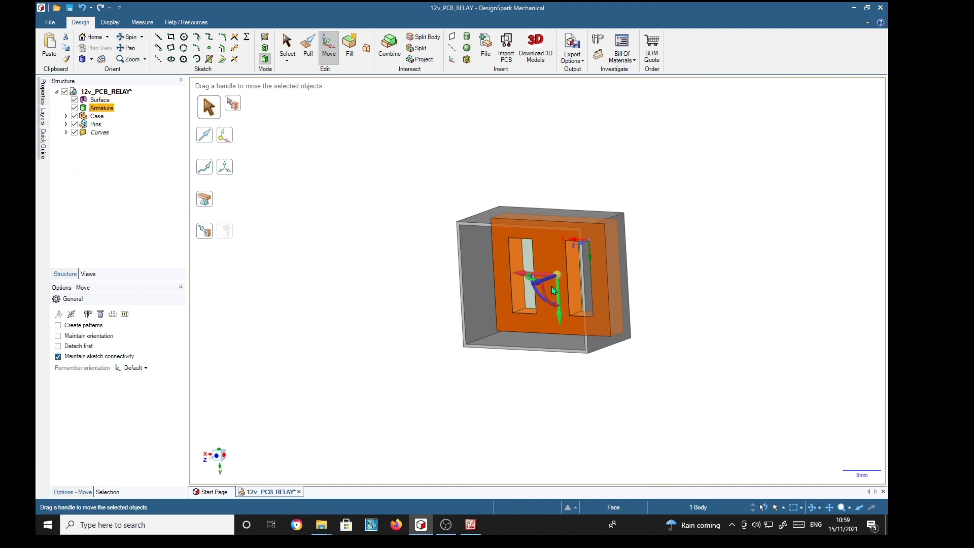
drag(553, 290, 441, 315)
middle_drag(533, 458, 582, 472)
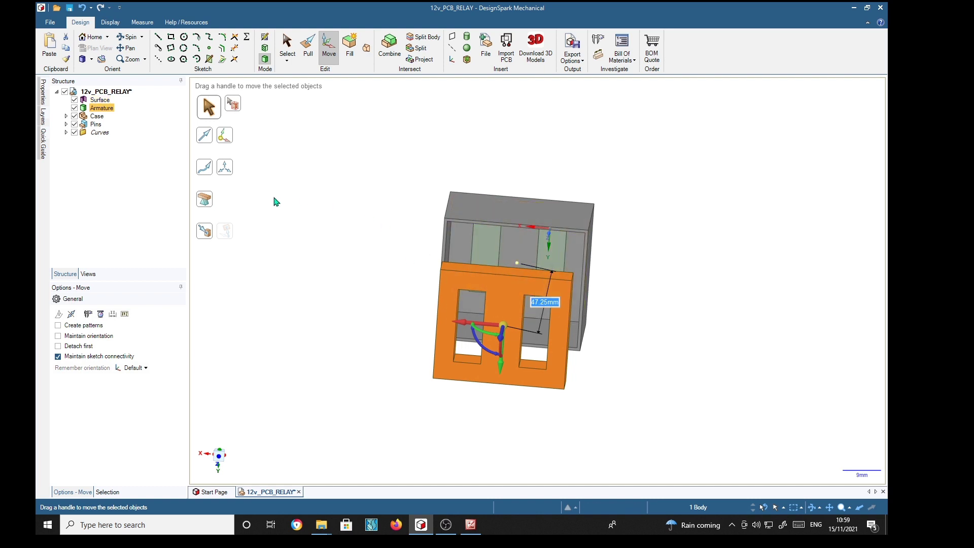
- Delete the leftover surface with the two narrow rectangles inside the case
right_click(100, 101)
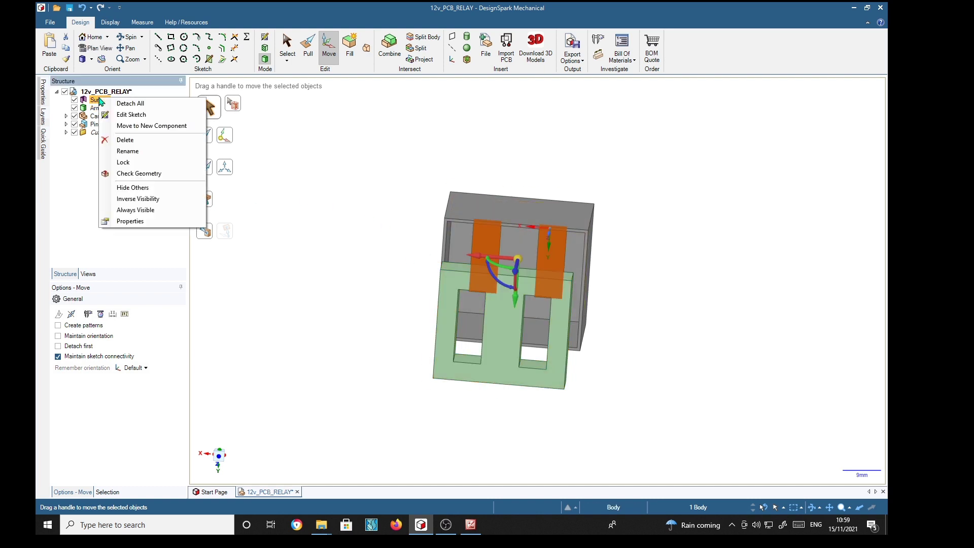
click(120, 140)
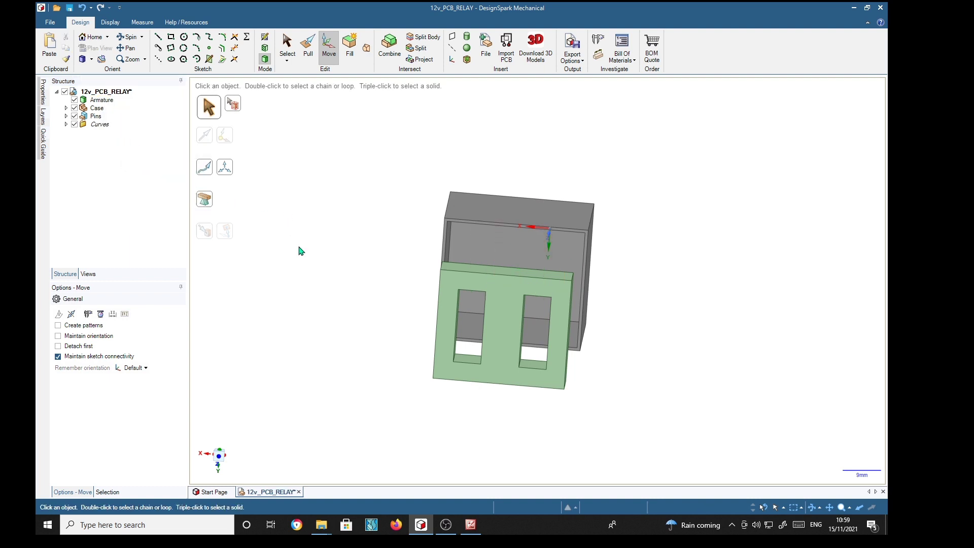
middle_drag(691, 413, 644, 387)
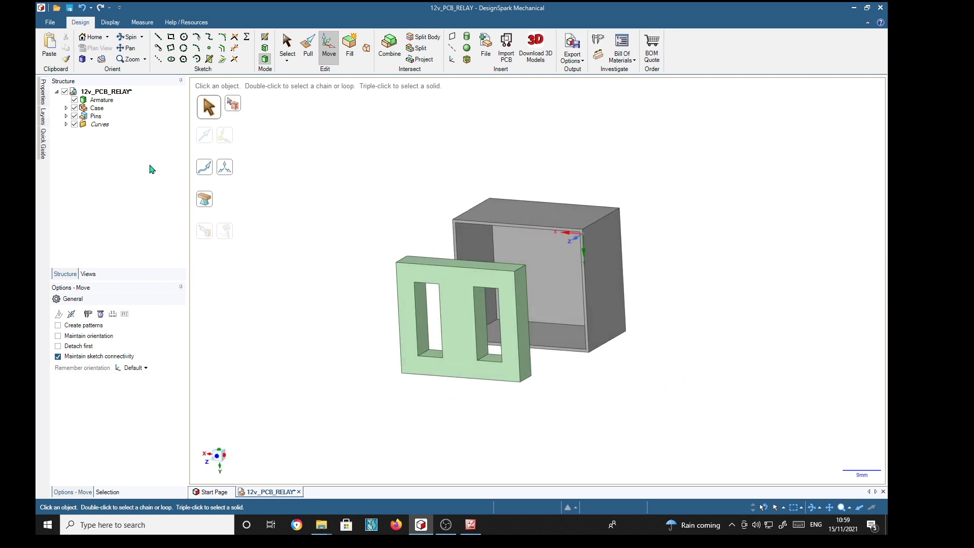
- Colour the Armature body light grey
click(101, 100)
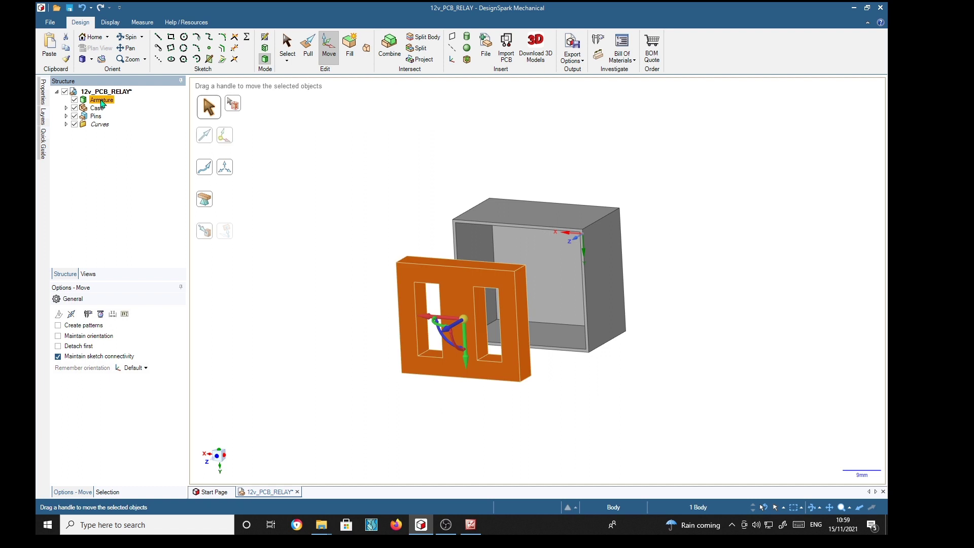
click(110, 22)
click(128, 45)
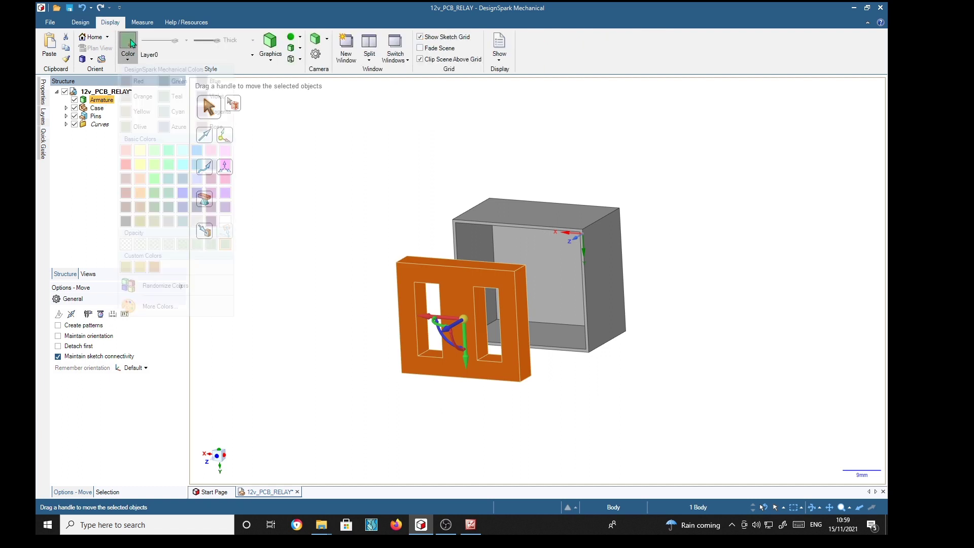
click(197, 222)
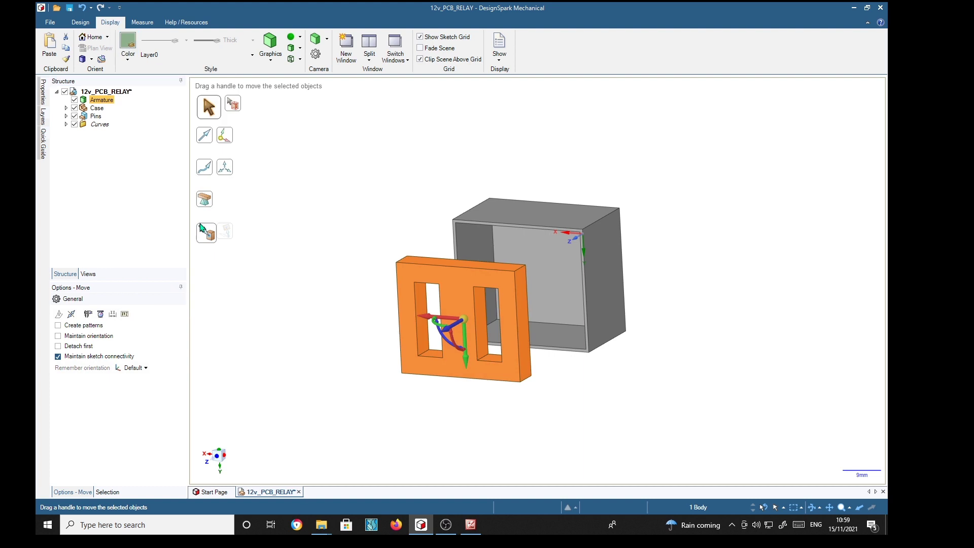
- Apply the Plastic style to the Armature body and choose a surface finish for it
click(299, 37)
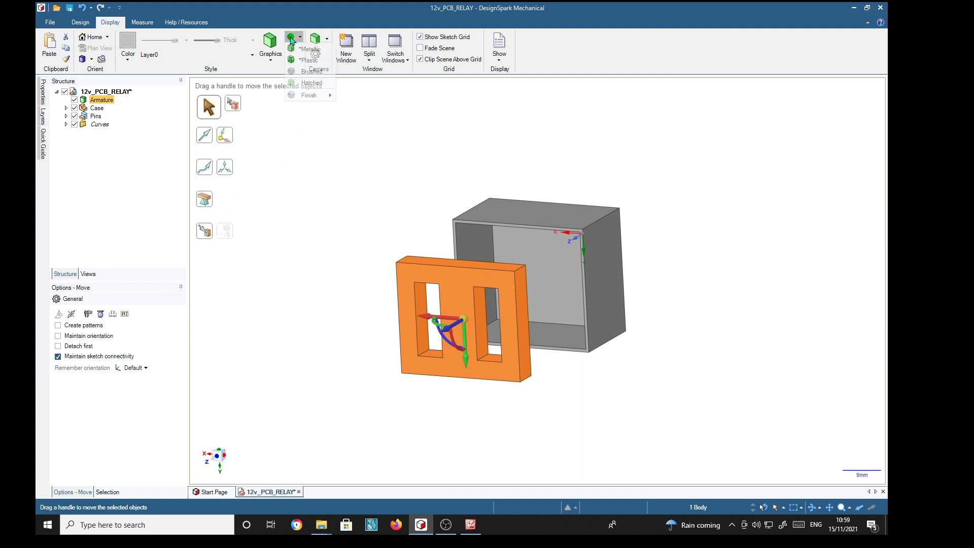
click(310, 59)
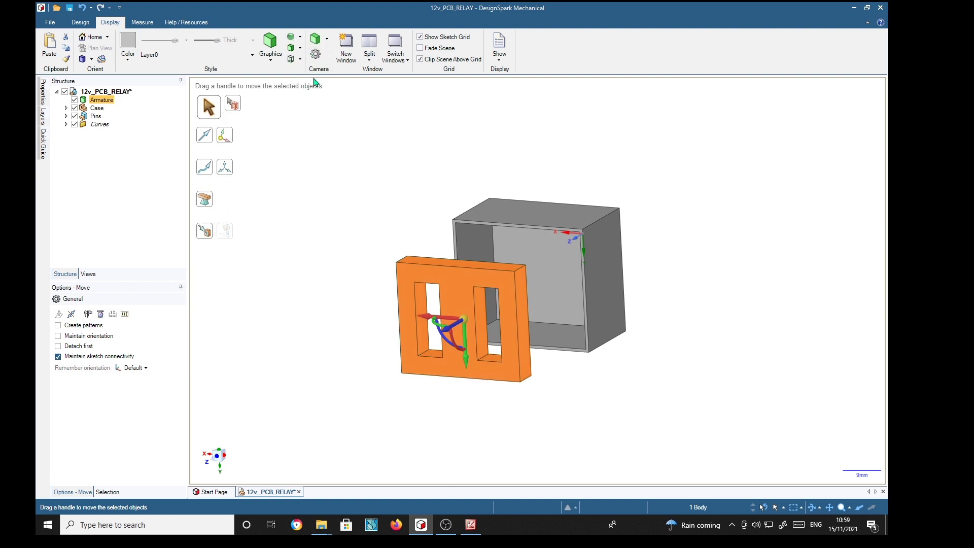
click(295, 41)
mouse_move(309, 95)
click(373, 131)
click(309, 252)
- Start a sketch on the upper inner face of one Armature opening and view it in plan
middle_drag(305, 253, 386, 162)
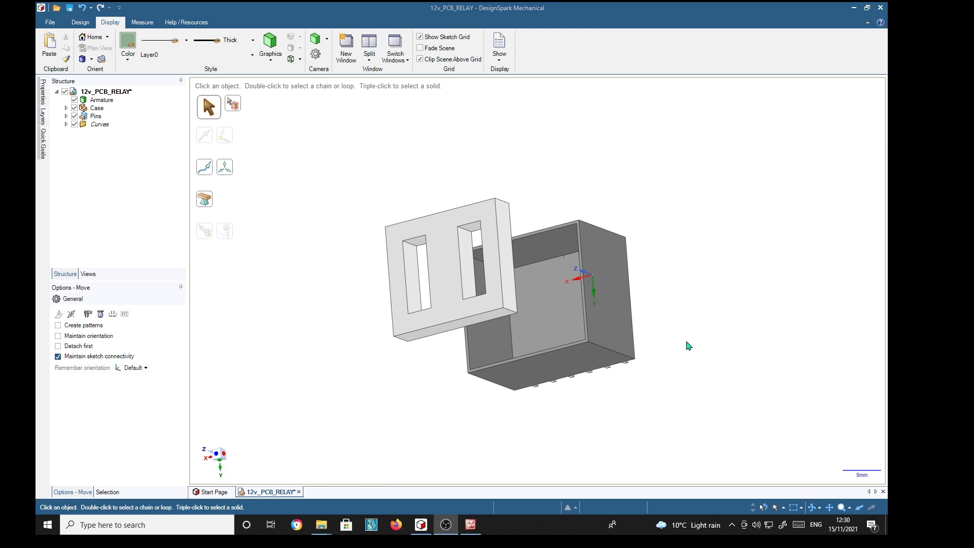
middle_drag(687, 344, 683, 282)
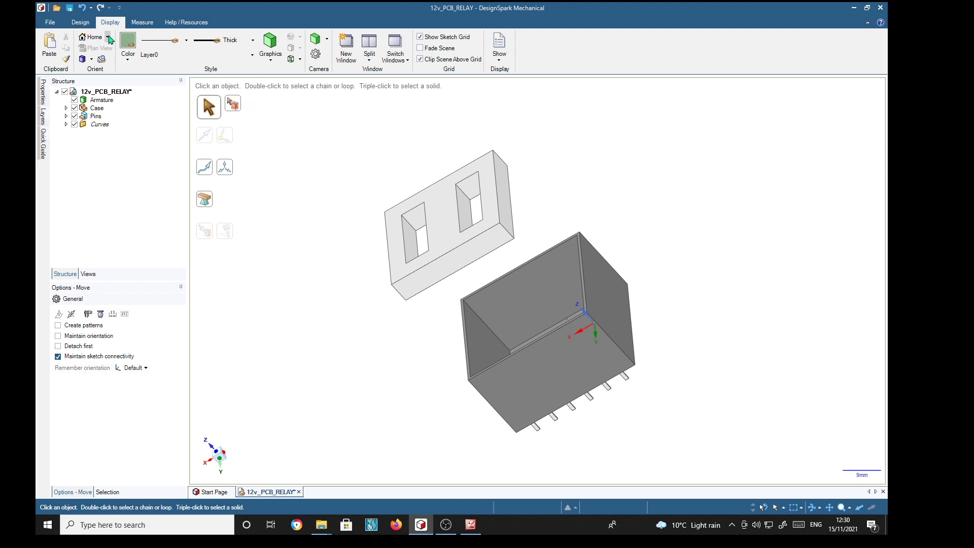
click(81, 22)
click(287, 46)
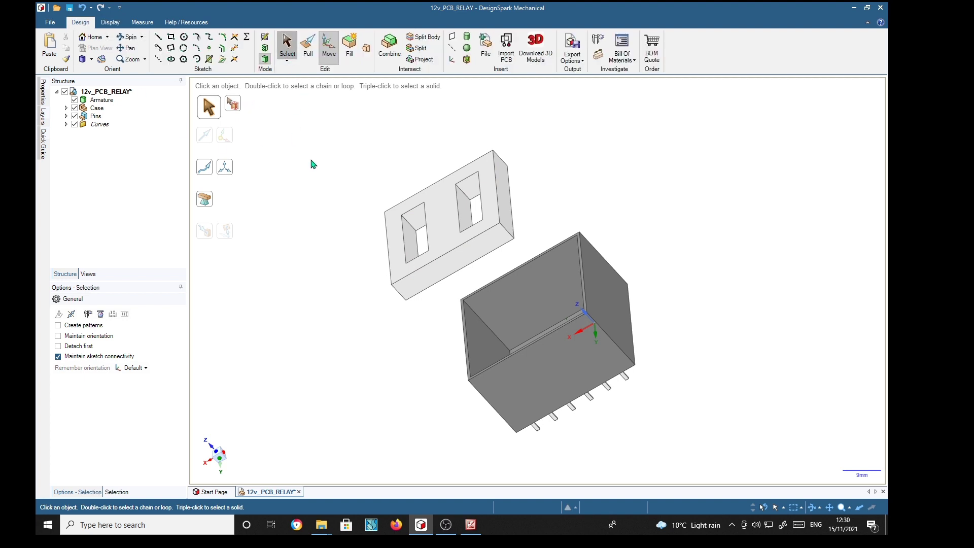
click(415, 226)
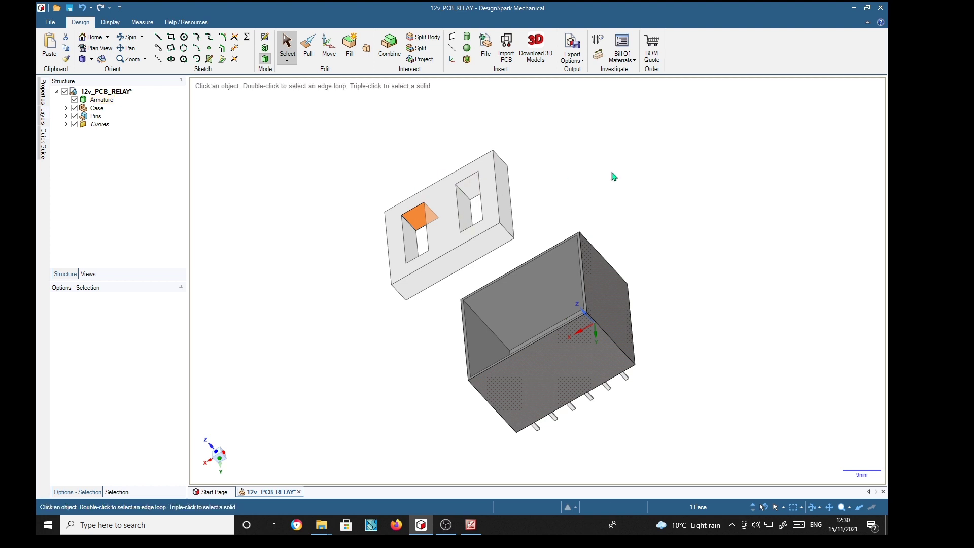
key(k)
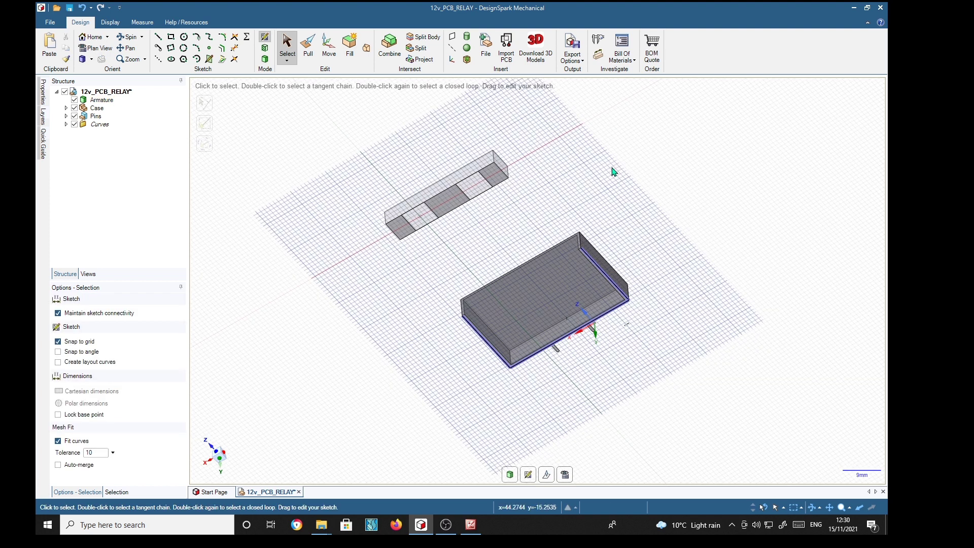
key(v)
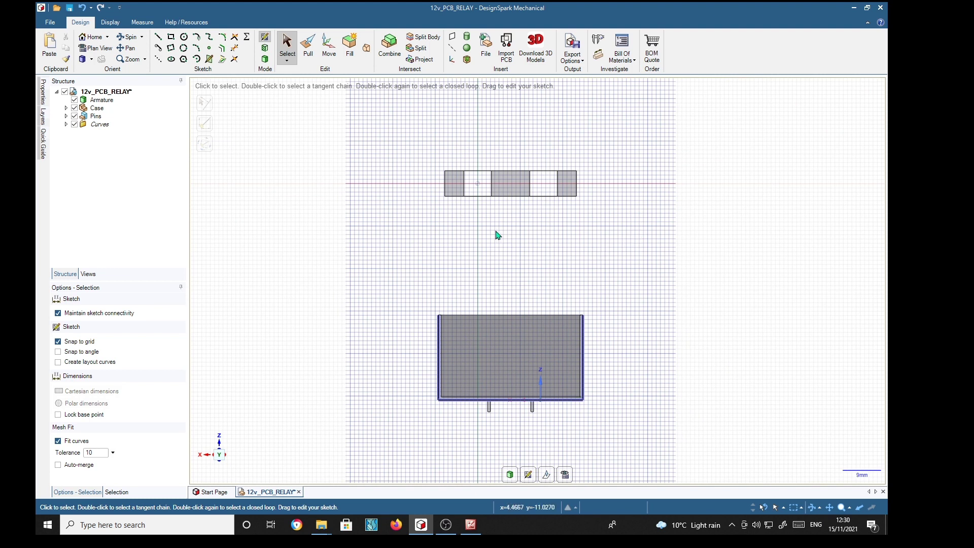
shift+middle_drag(521, 133, 506, 191)
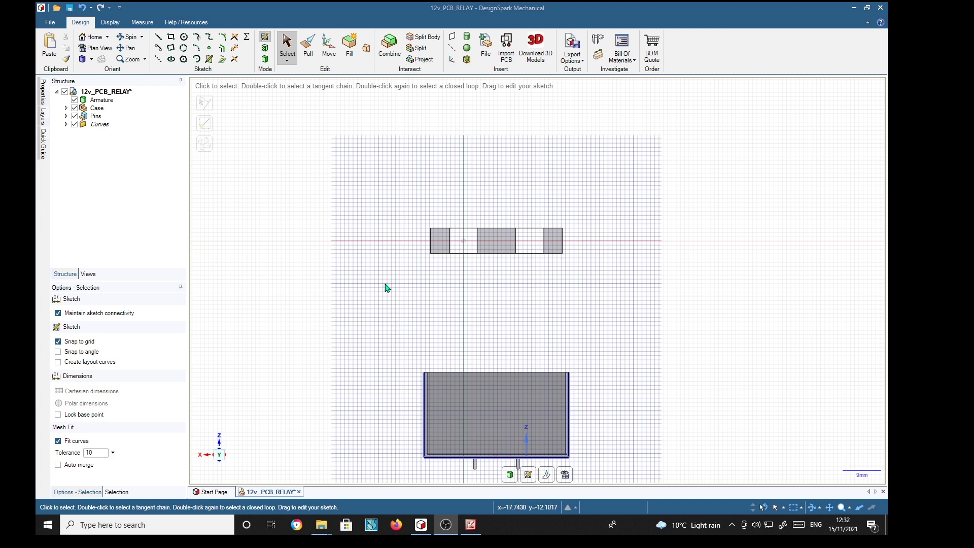
- Sketch a rectangle 22 mm wide and 19 mm high in the space between the Armature and the case
click(171, 38)
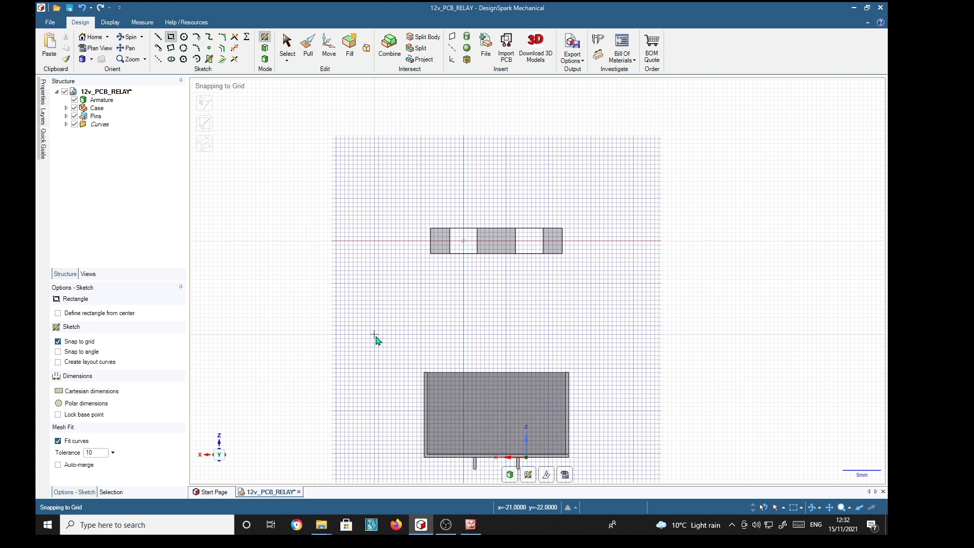
click(409, 360)
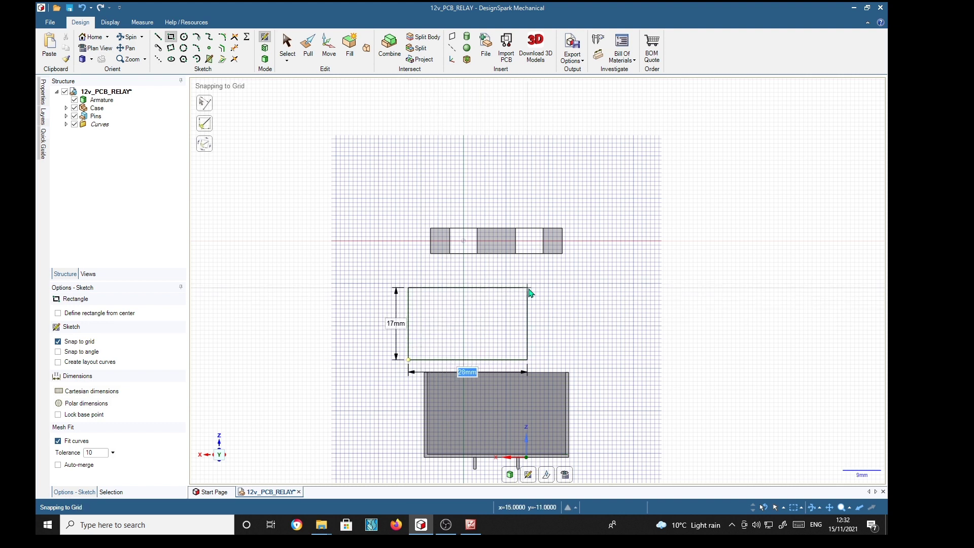
text(22)
key(Tab)
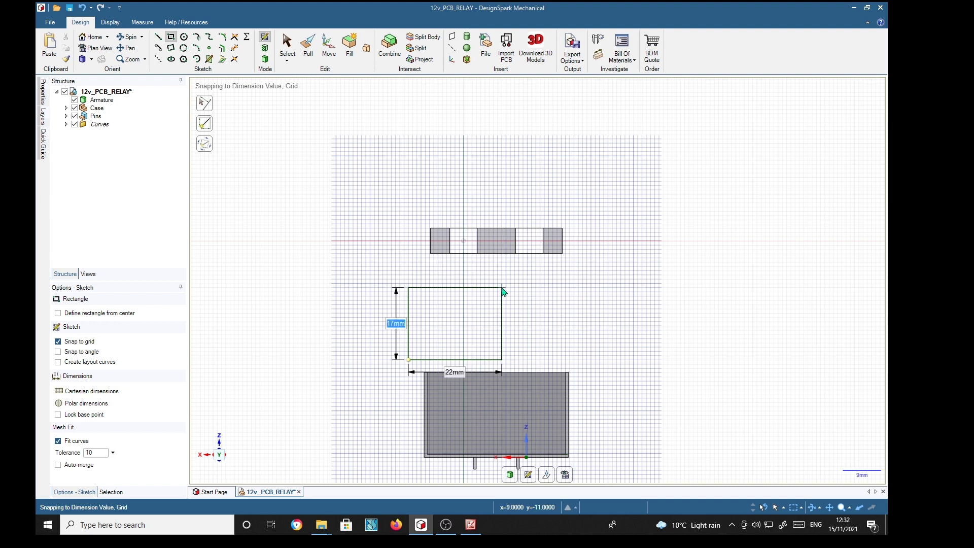
text(19)
key(Tab)
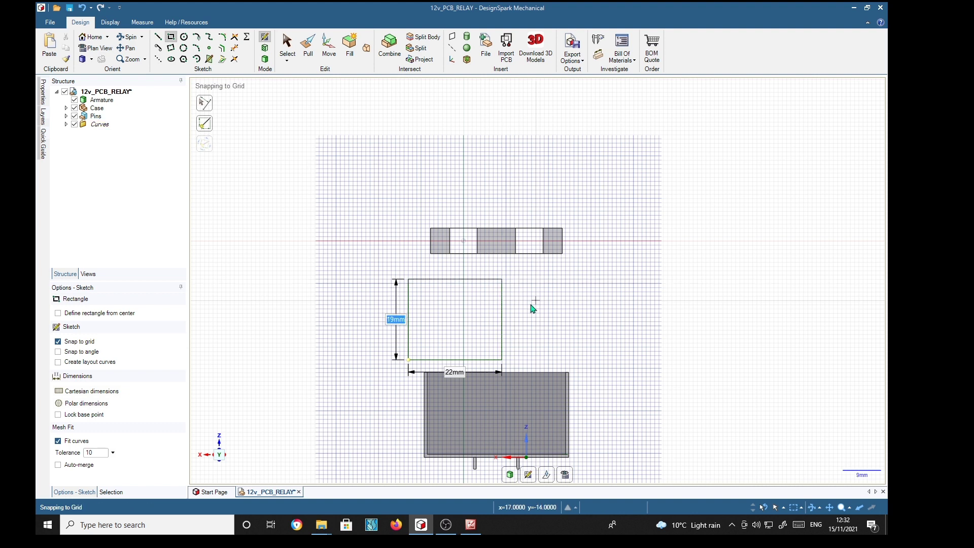
- Sketch a rectangle 9 mm wide and 6 mm high, starting 6.5 mm in from both edges at the large rectangle's lower left corner
scroll(419, 345, up, 2)
scroll(431, 344, up, 5)
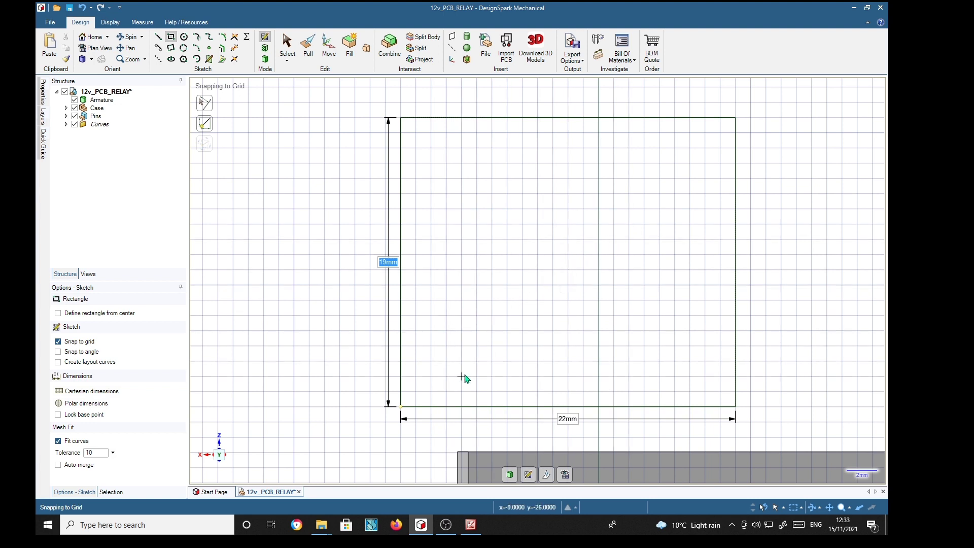
click(401, 407)
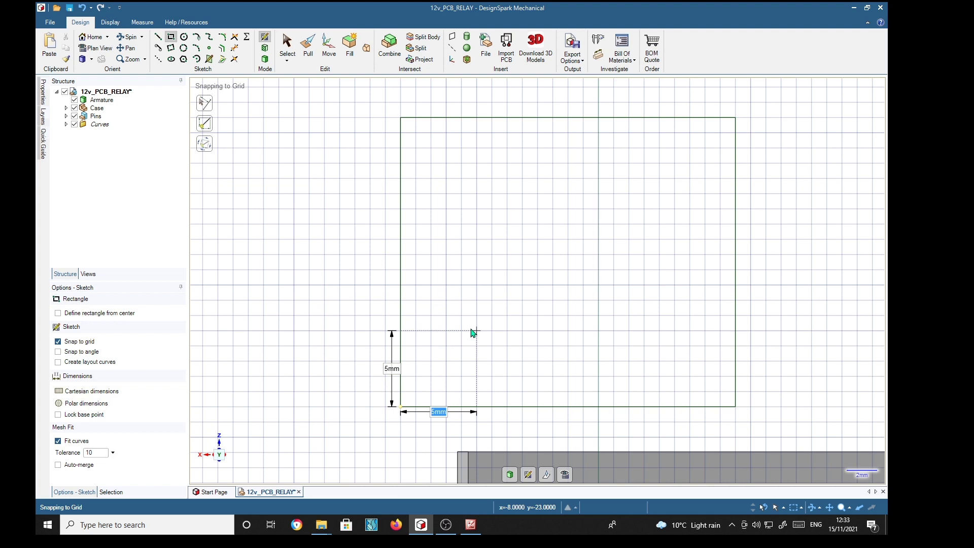
text(6.5)
key(Tab)
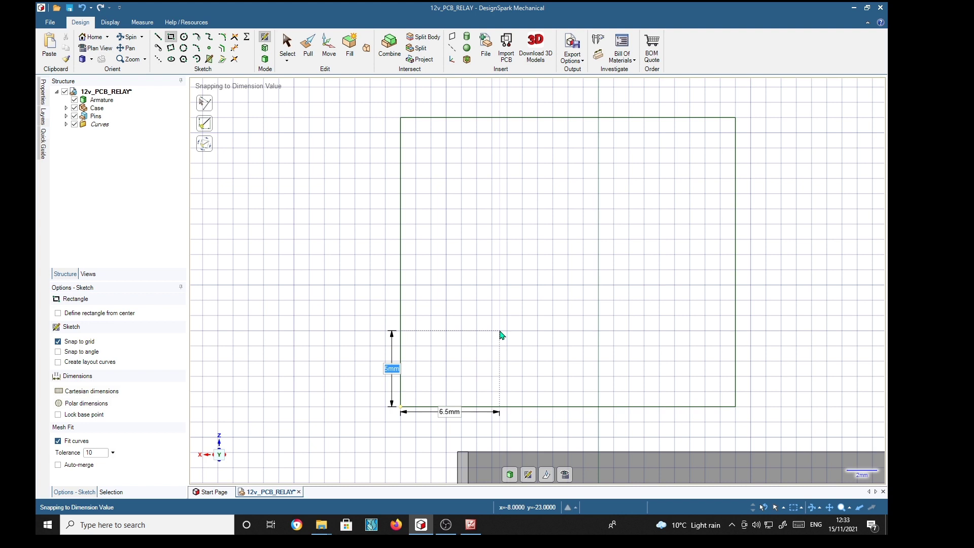
text(6.5)
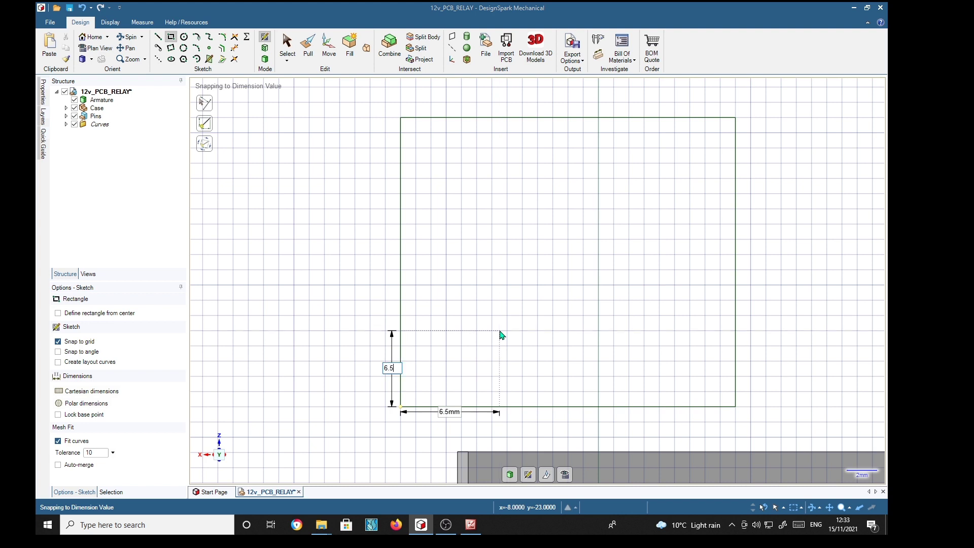
key(Return)
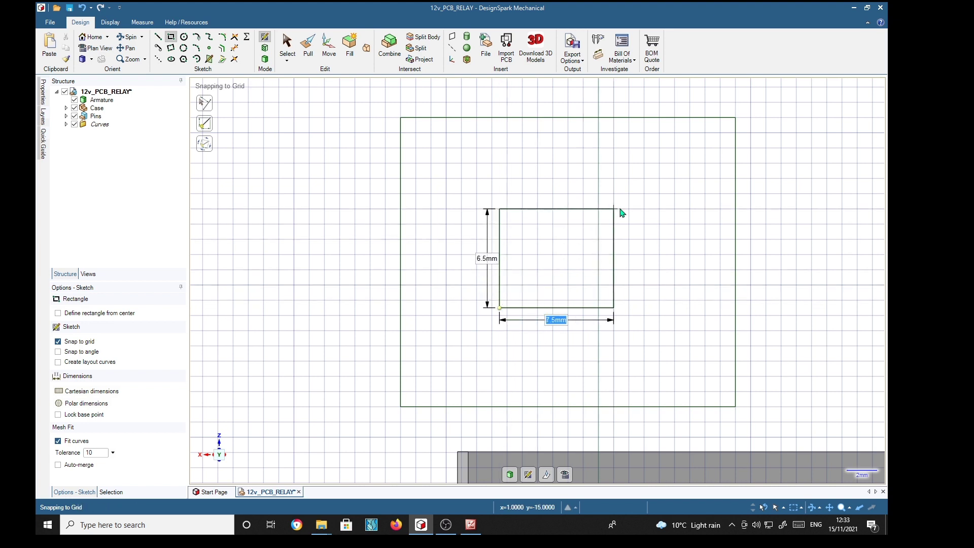
text(9)
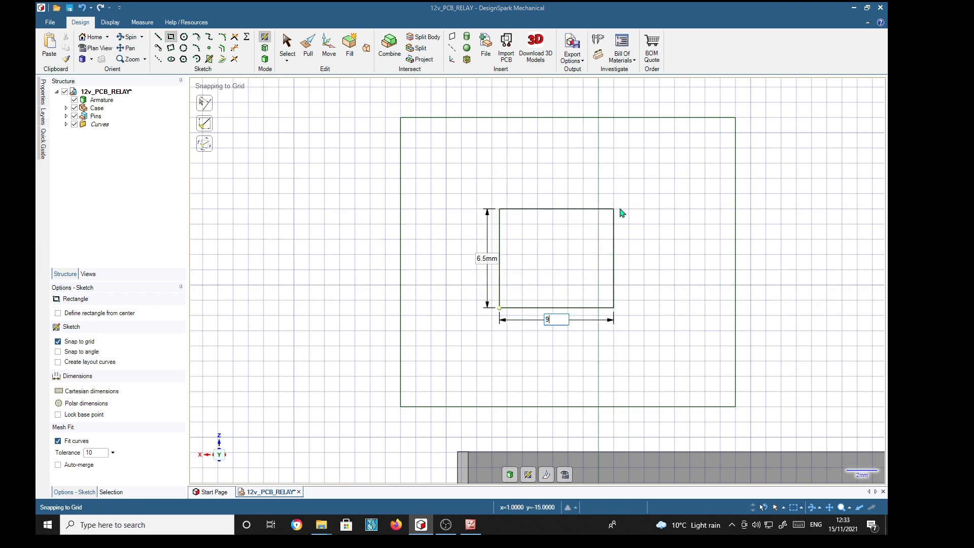
key(Tab)
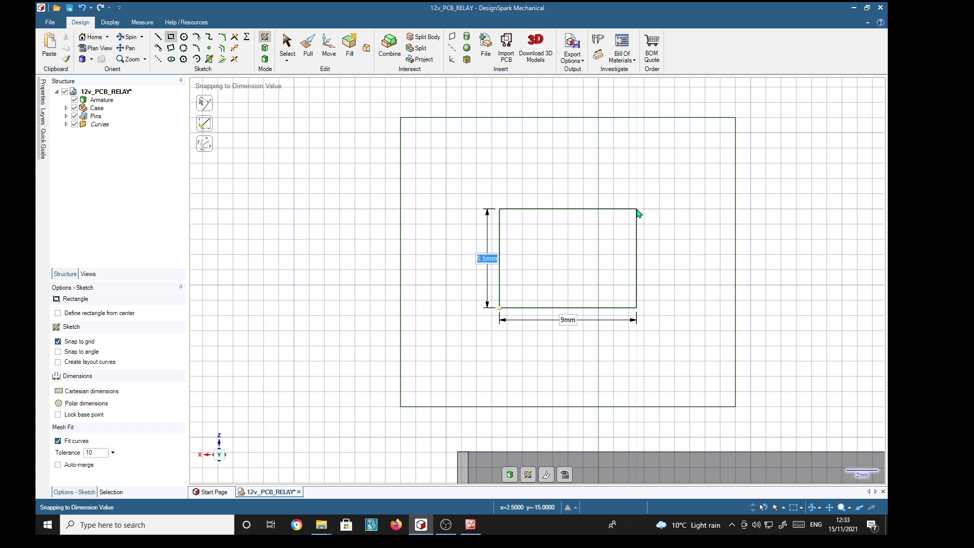
text(6)
key(Return)
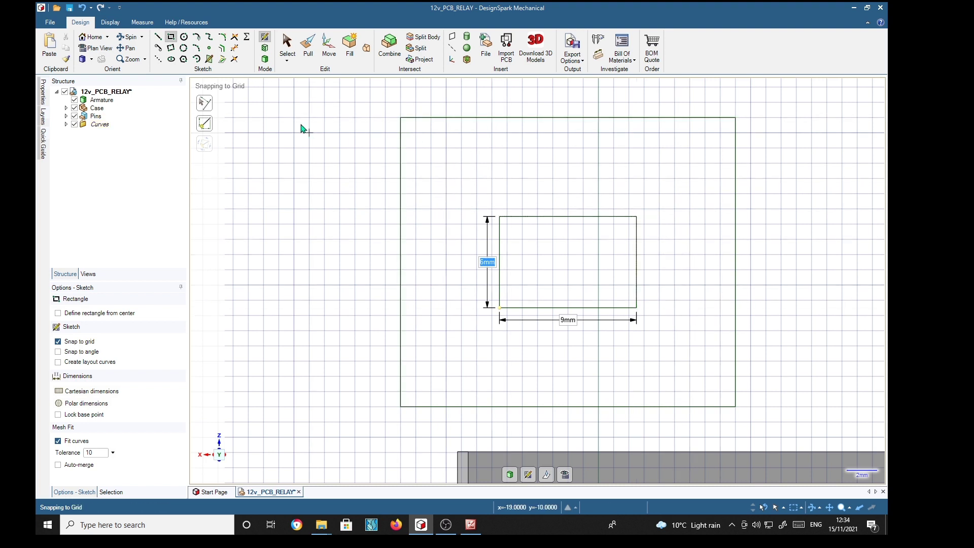
- Round all four corners of the large outer rectangle with 6 mm radius arcs
click(222, 37)
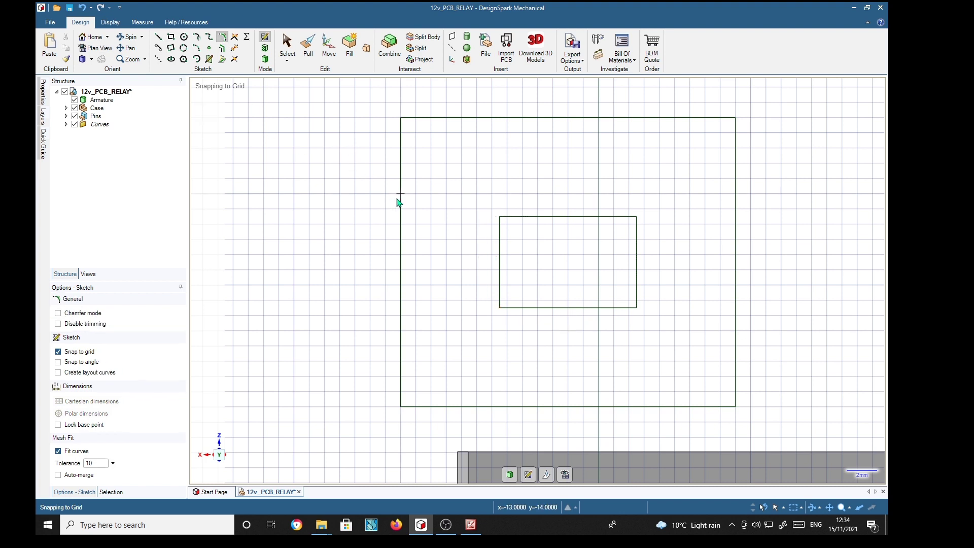
click(400, 200)
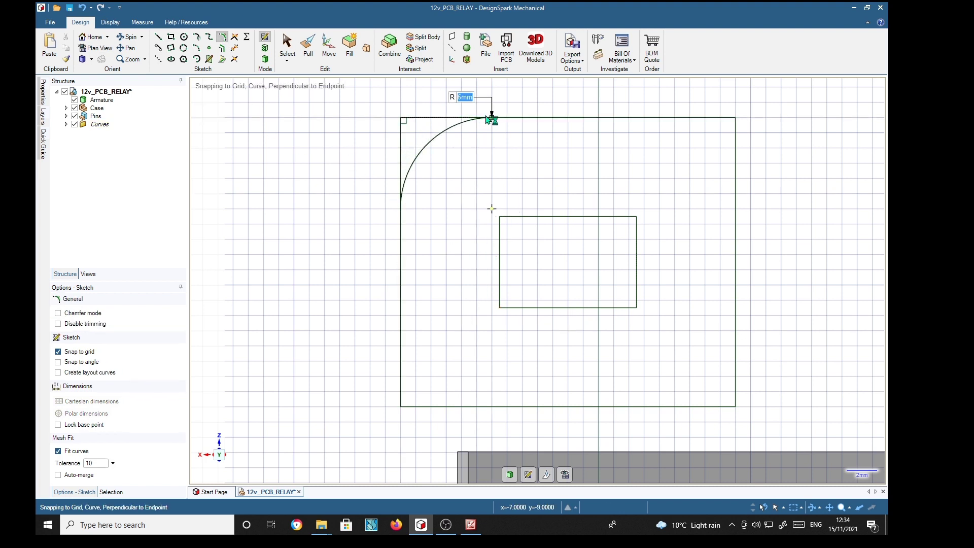
click(488, 118)
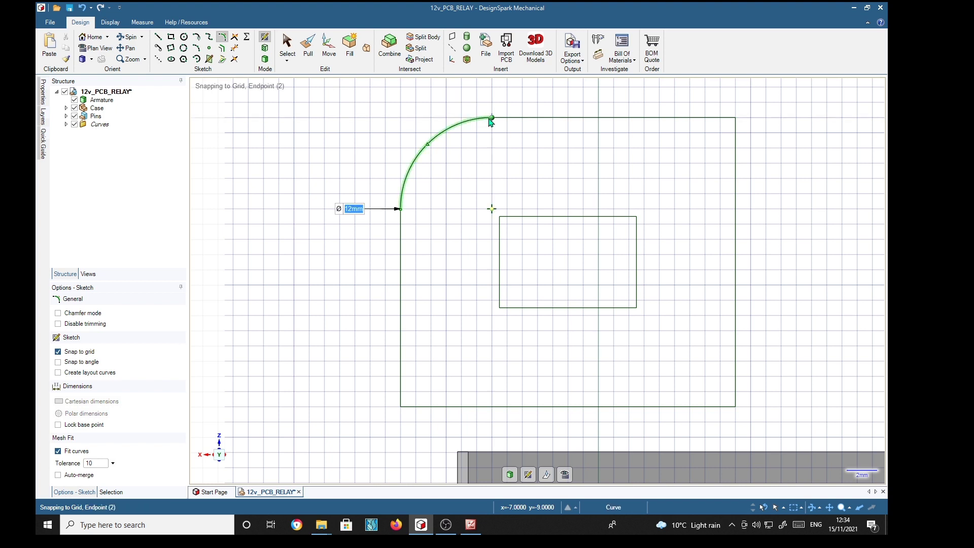
click(737, 198)
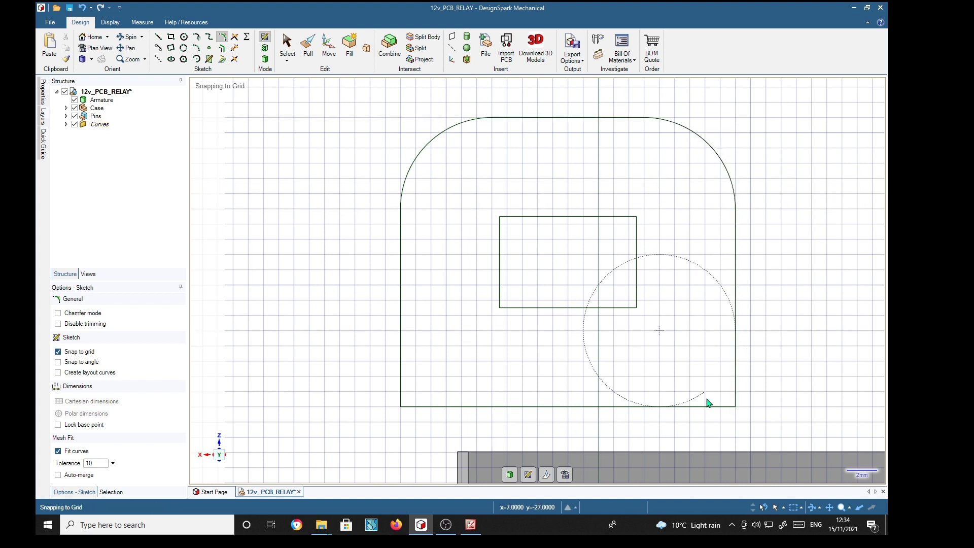
click(648, 410)
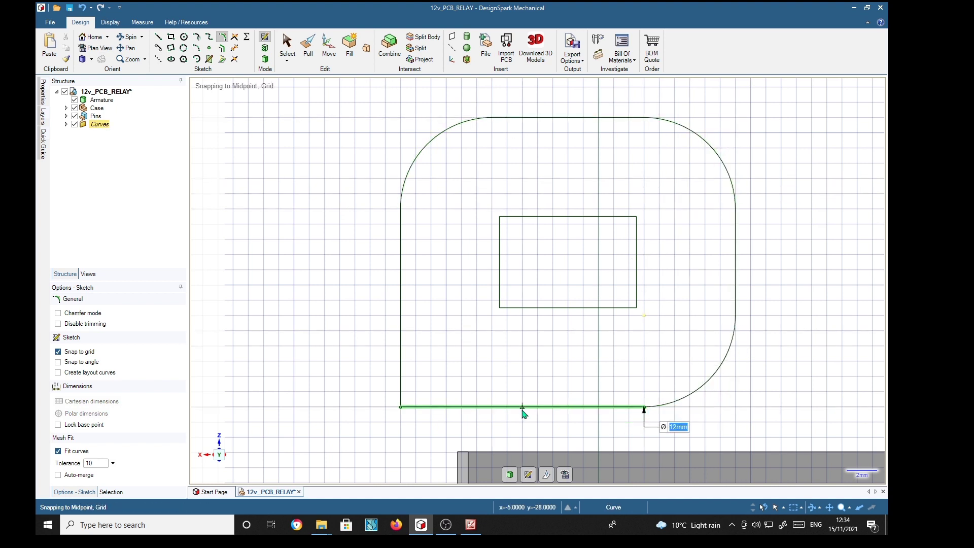
click(401, 318)
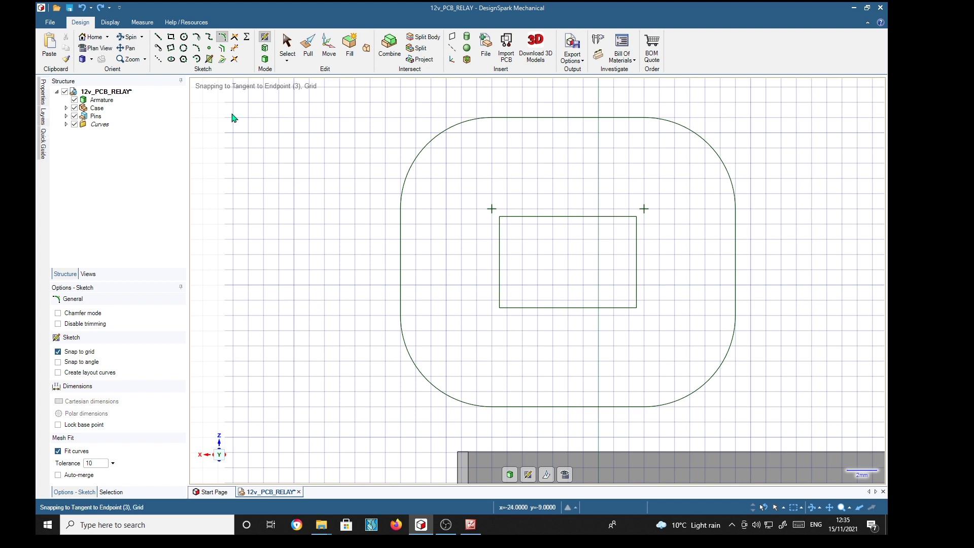
- Offset the rounded outer outline inward by 0.5 mm
click(222, 49)
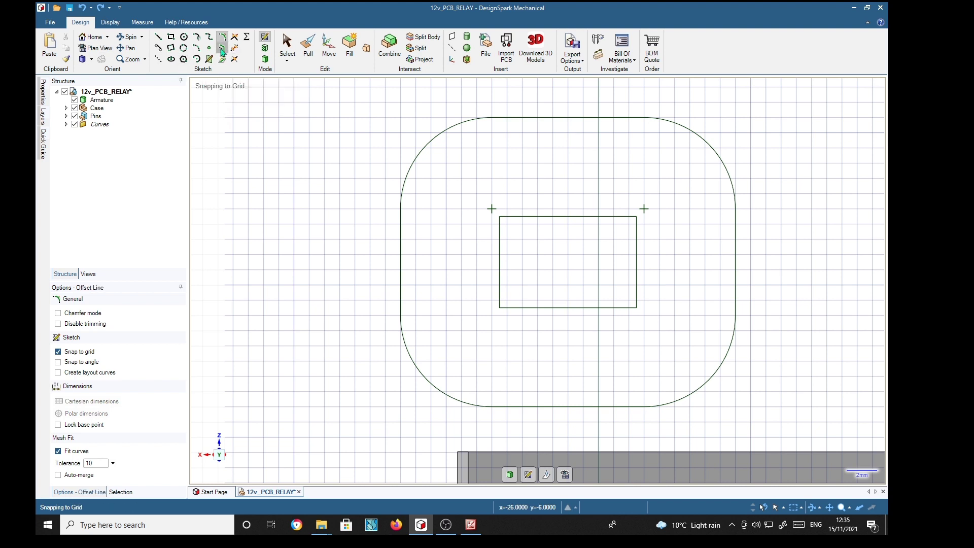
click(566, 118)
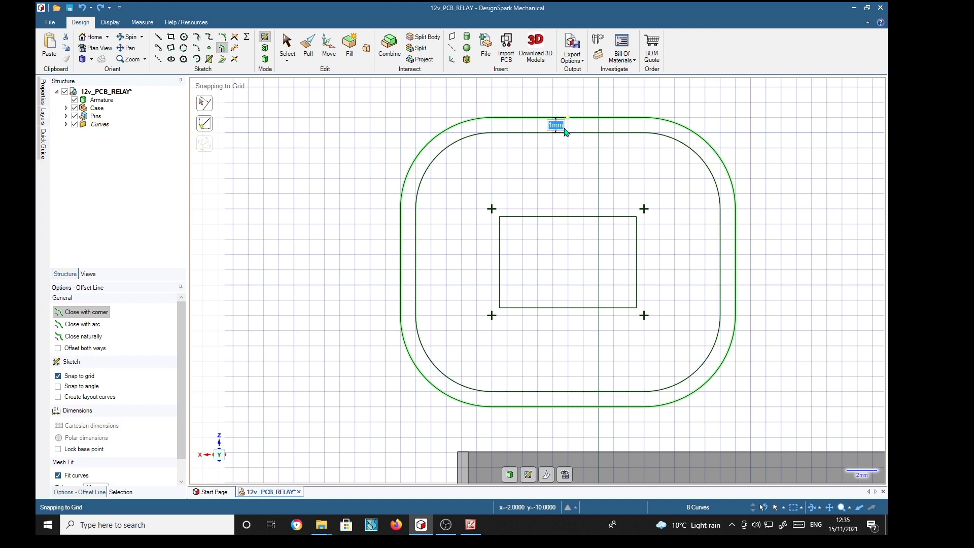
key(BackSpace)
text(0.5)
key(Return)
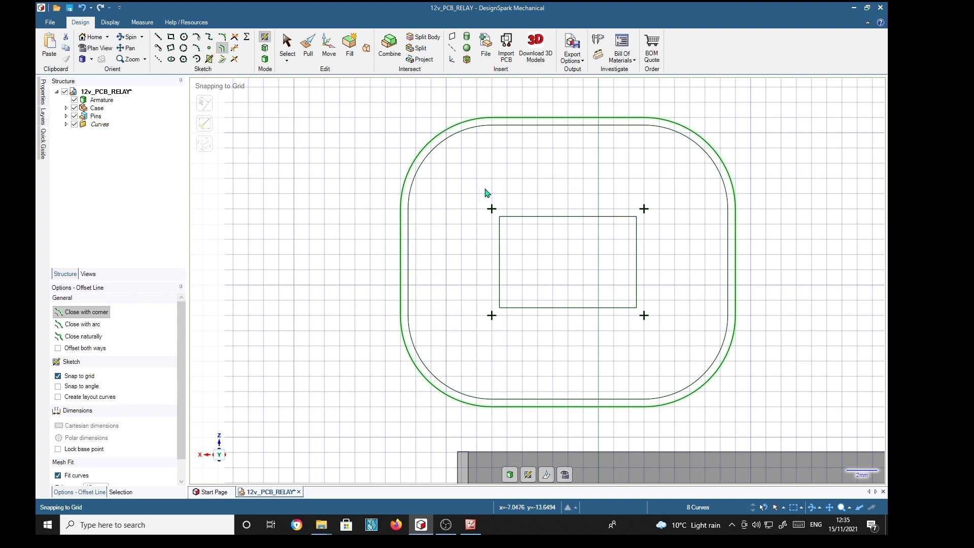
- Pull the region between the inner rounded outline and the small rectangle 18 mm into a solid
key(p)
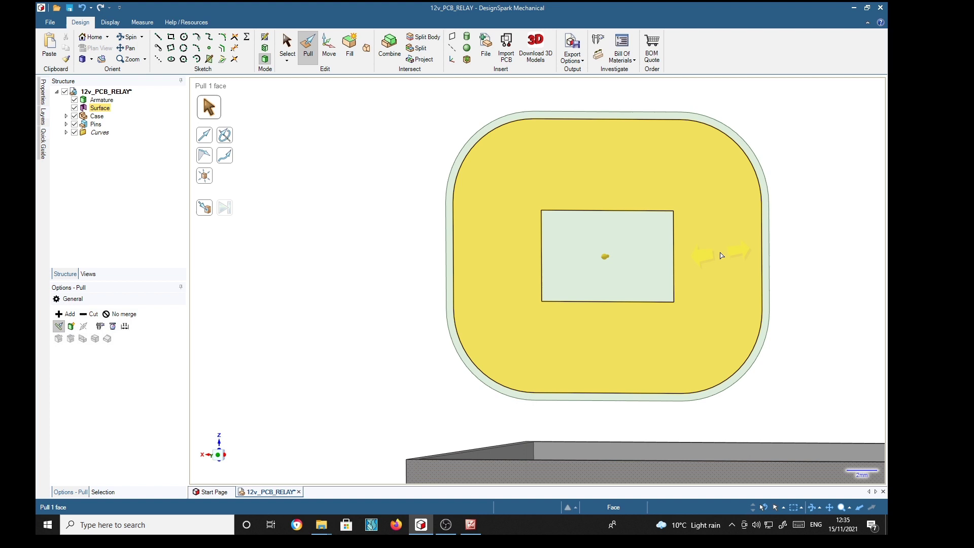
click(722, 255)
text(1)
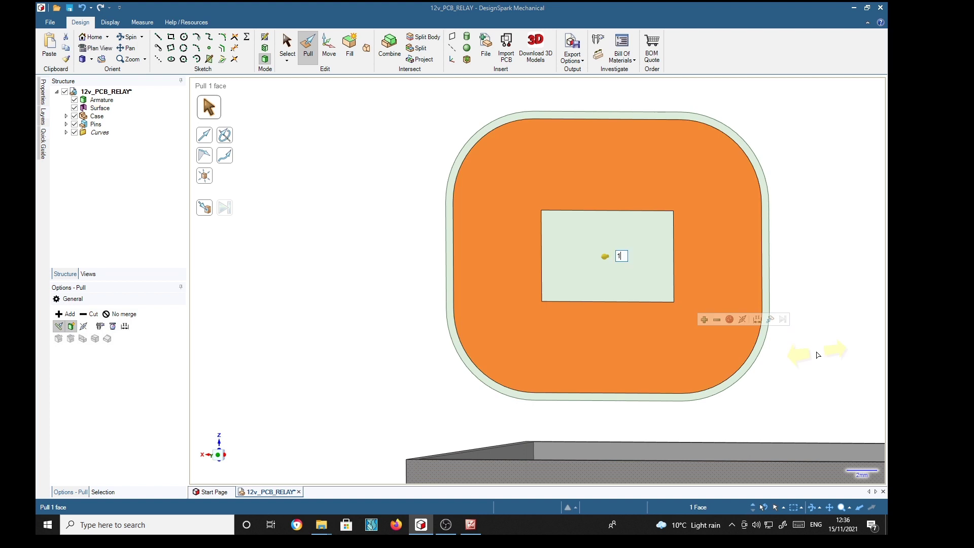
text(8)
key(Return)
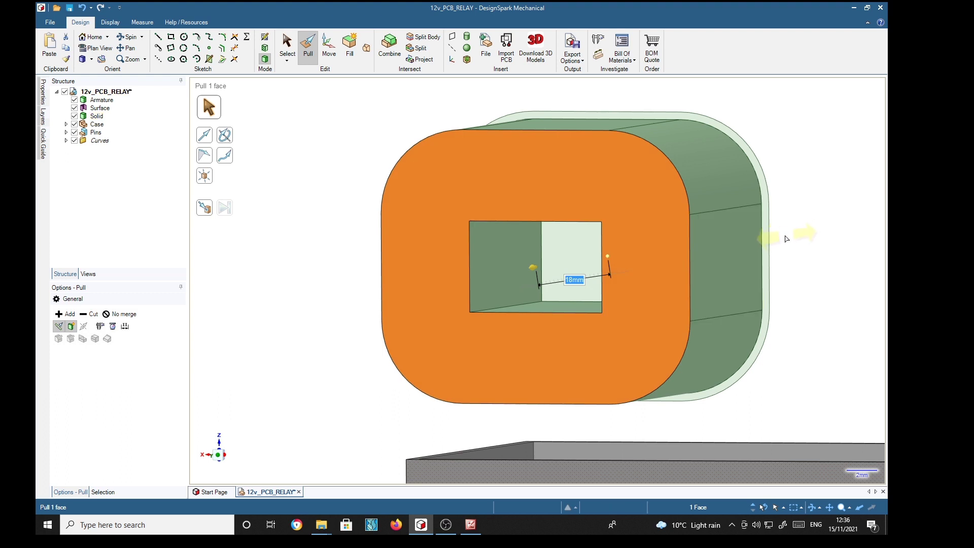
click(797, 227)
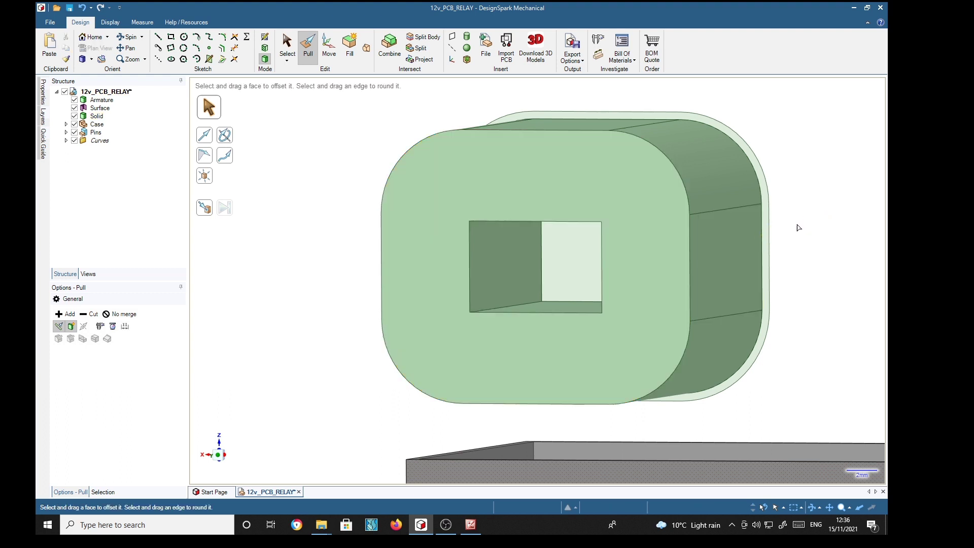
- Pull the narrow rim around the solid's rear end 1 mm along the body to form a flange
click(769, 237)
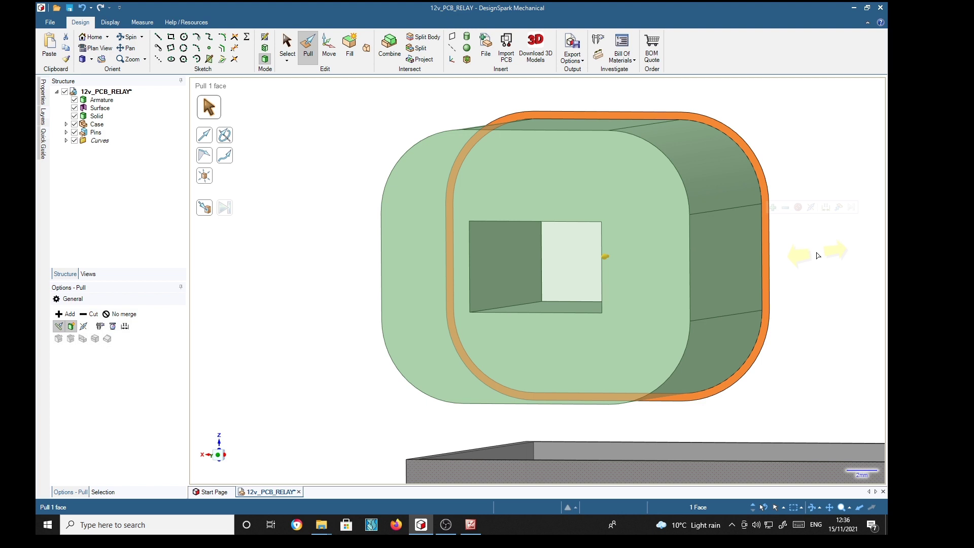
drag(615, 254, 602, 260)
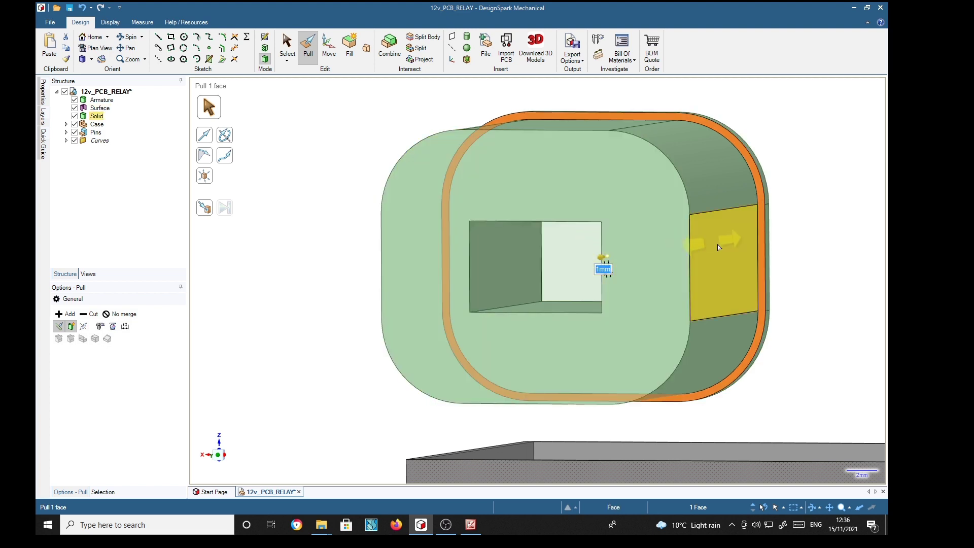
middle_drag(830, 226, 862, 200)
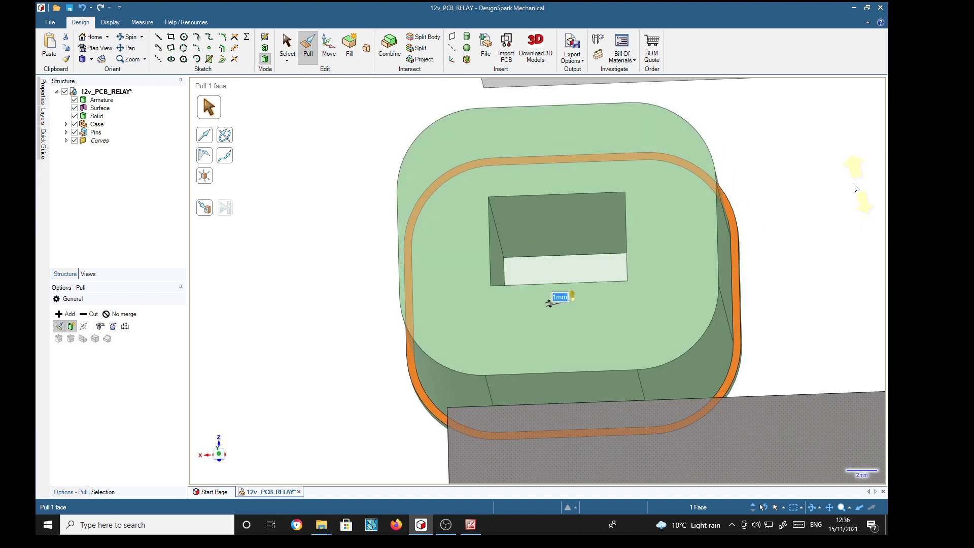
- Start a sketch on the end face opposite the flange and view it in plan
key(s)
click(656, 254)
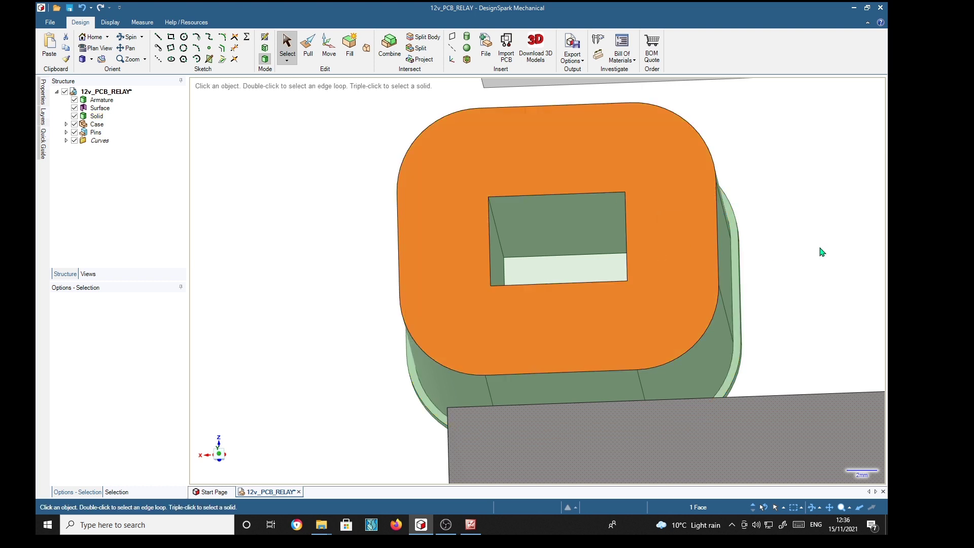
key(k)
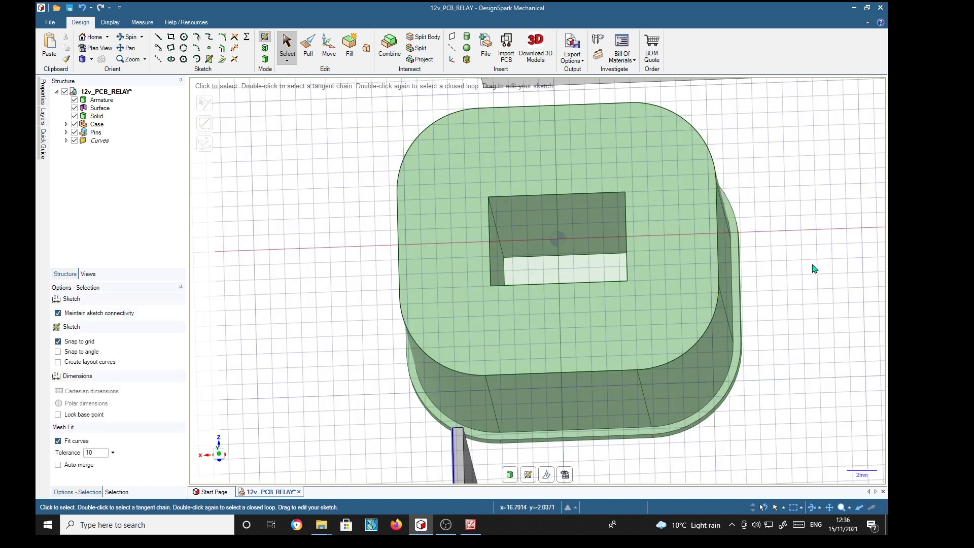
key(v)
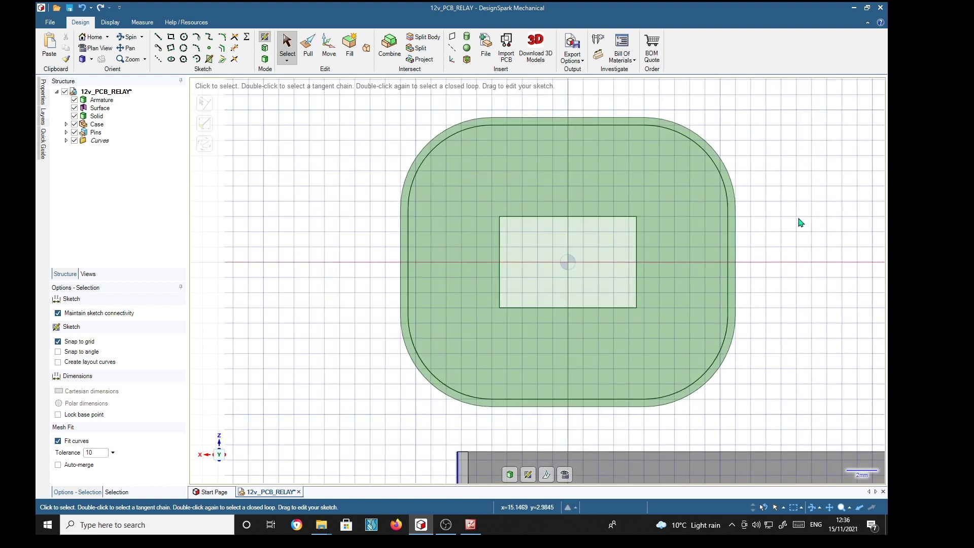
- Offset the end face's rounded outline outward by 0.5 mm
click(567, 130)
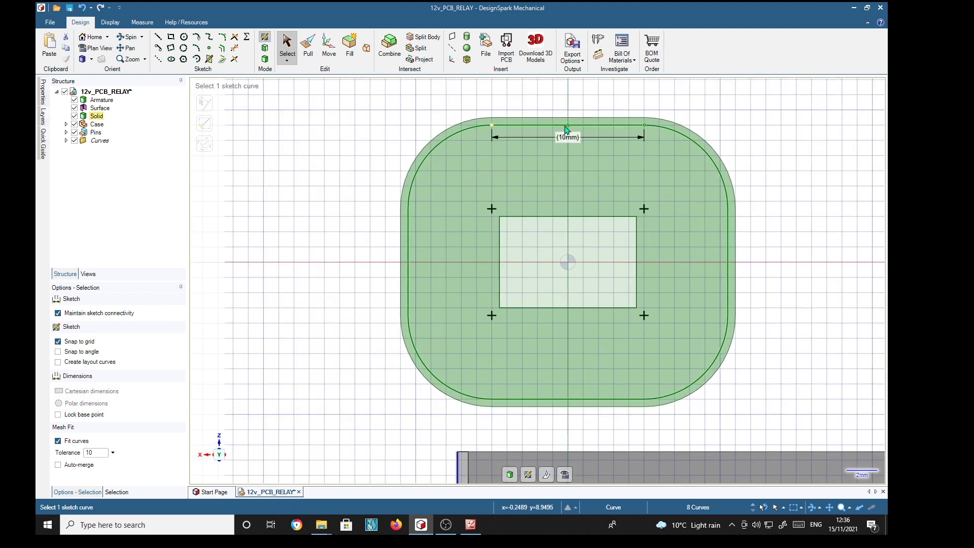
click(222, 49)
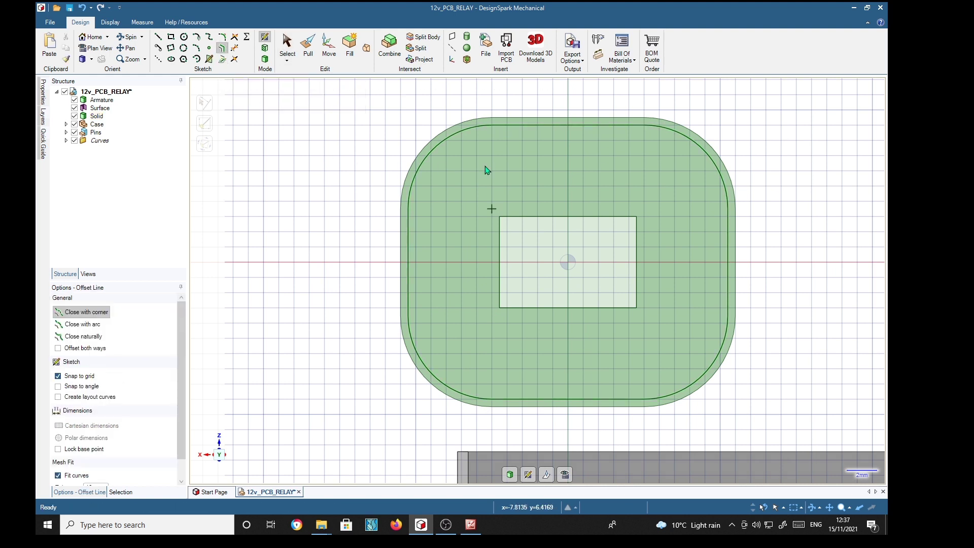
click(586, 128)
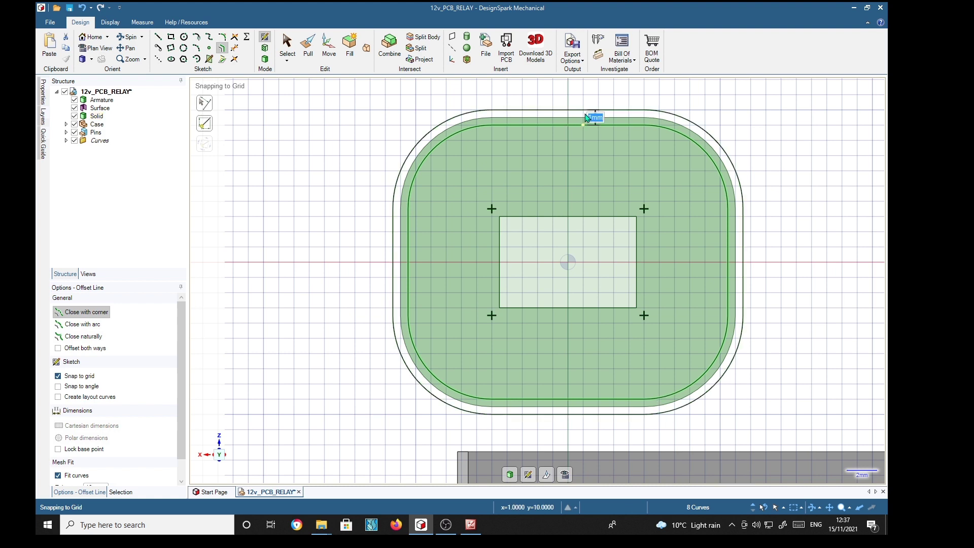
key(BackSpace)
text(5)
key(Return)
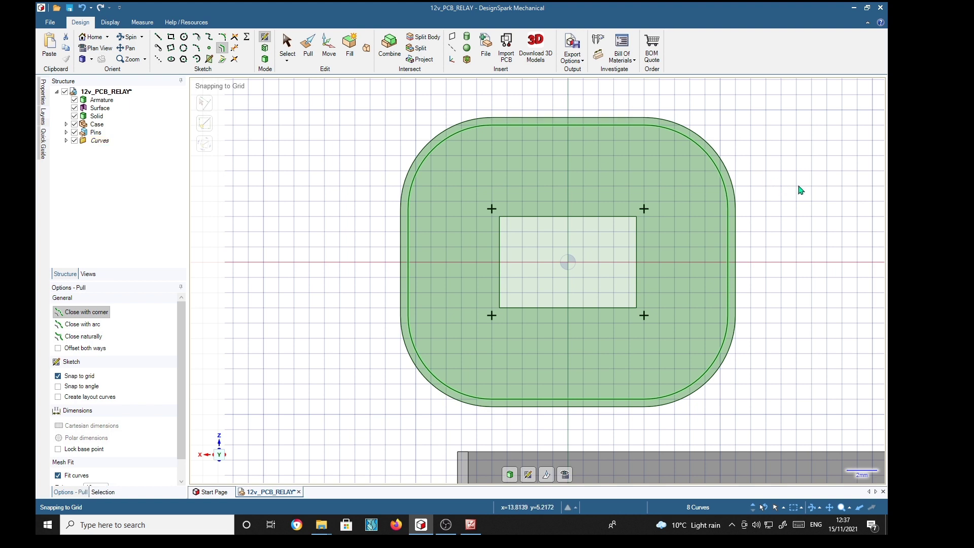
- Pull the new narrow rim 1 mm toward the existing flange to form a matching flange flush with the end face
key(p)
middle_drag(815, 193, 634, 191)
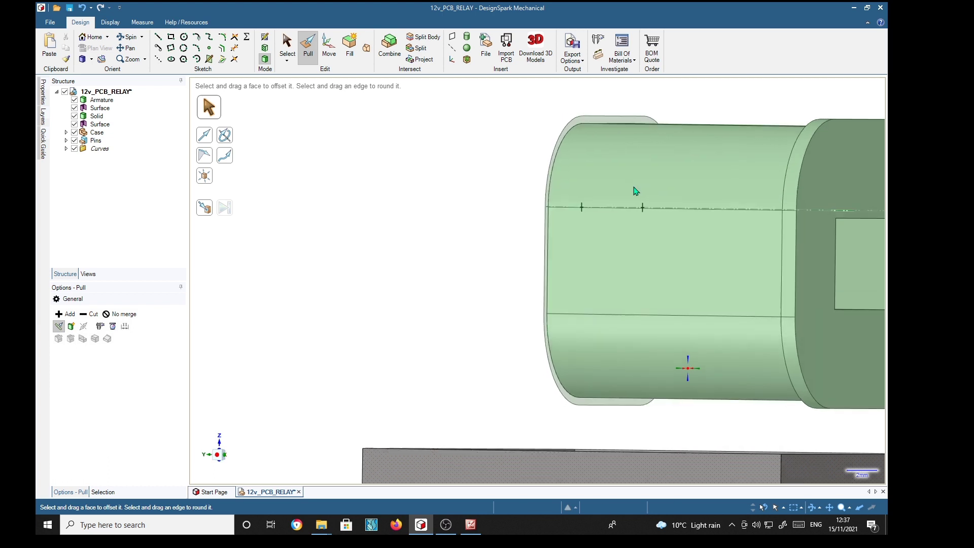
click(601, 122)
click(601, 122)
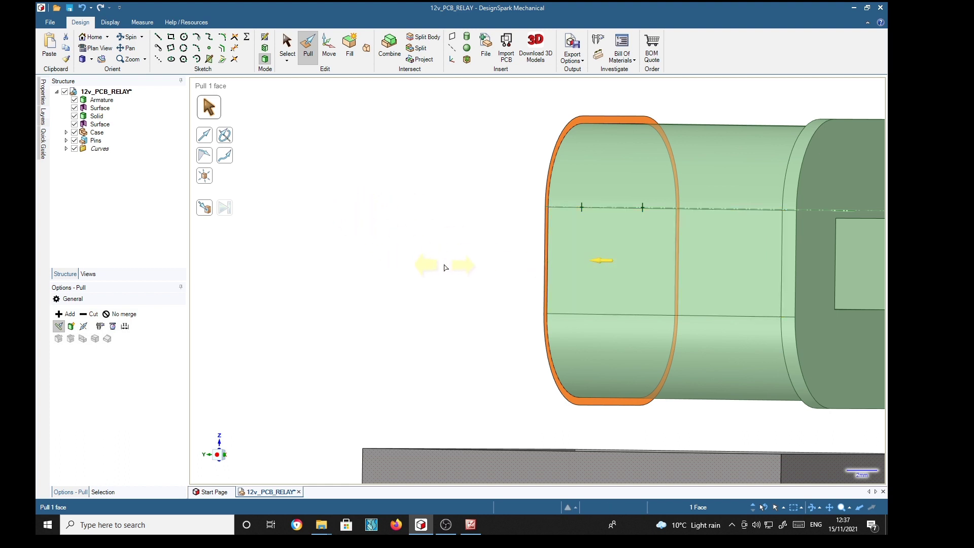
drag(444, 267, 456, 268)
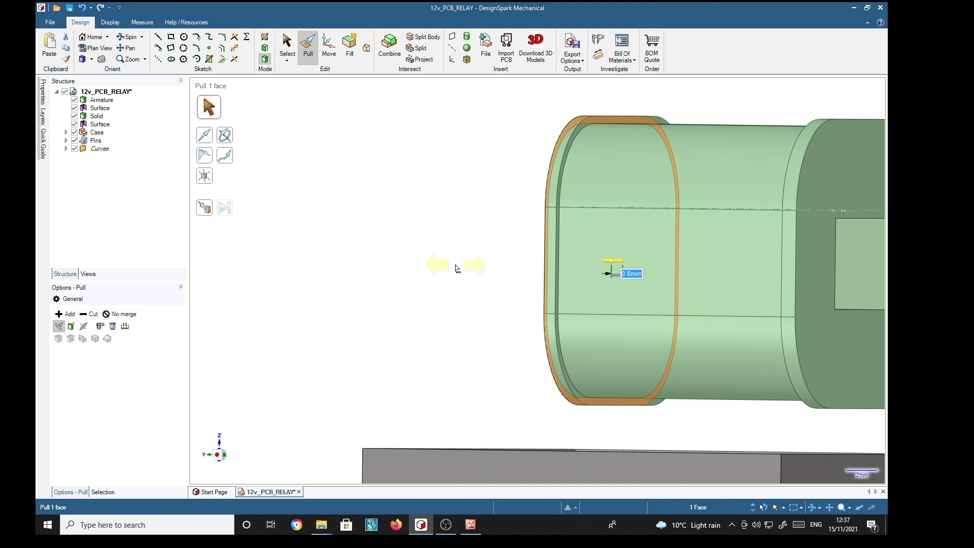
drag(456, 268, 412, 253)
text(1)
key(Return)
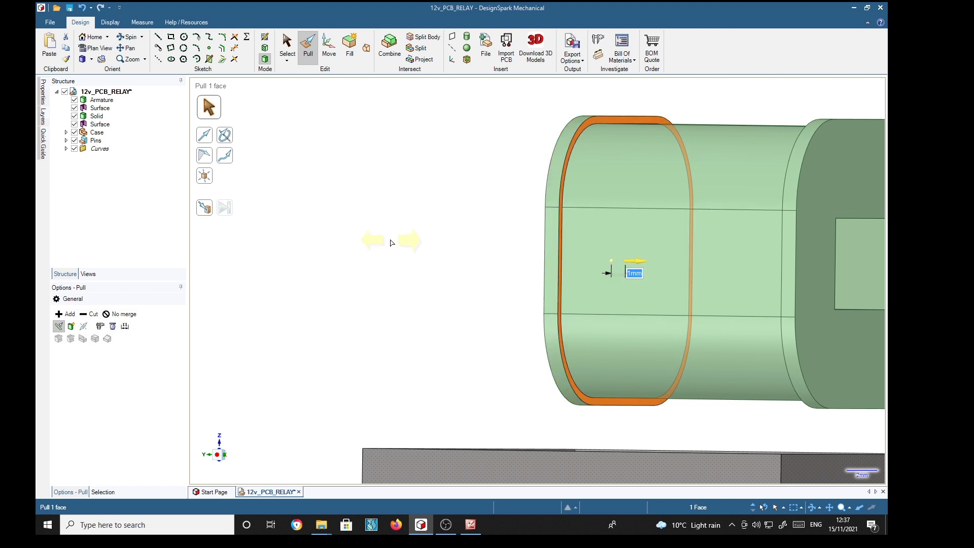
key(Escape)
- Delete the two leftover surface bodies covering the rectangular opening at each end of the solid
middle_drag(391, 243, 360, 170)
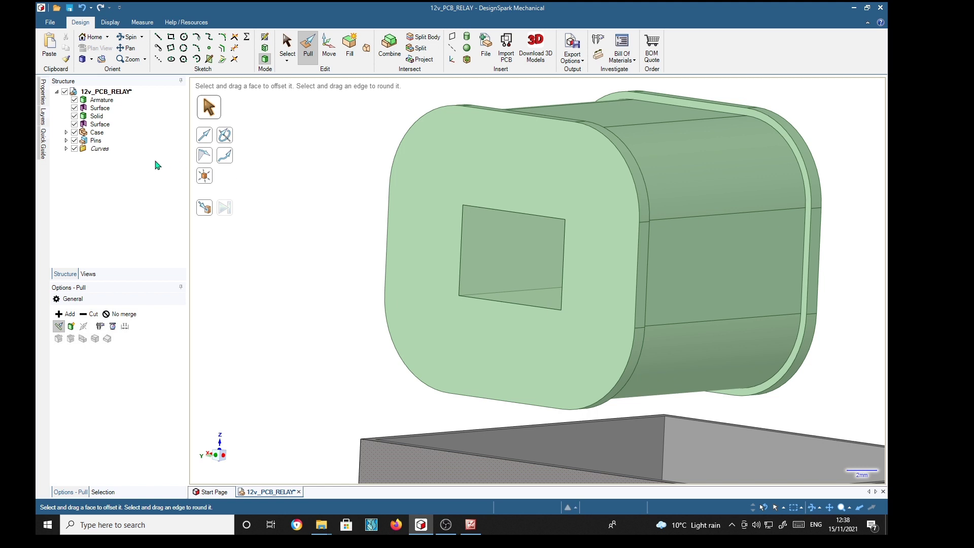
click(98, 108)
right_click(98, 111)
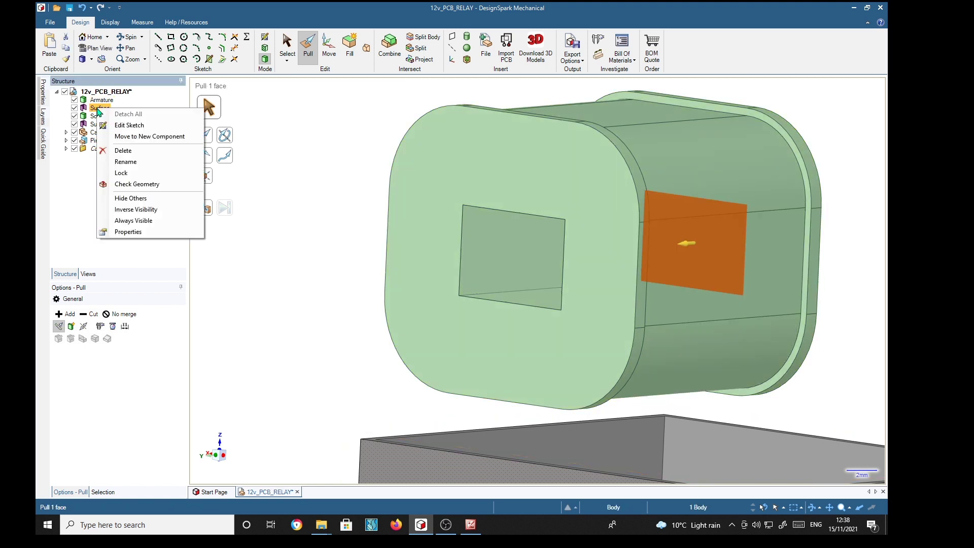
click(121, 154)
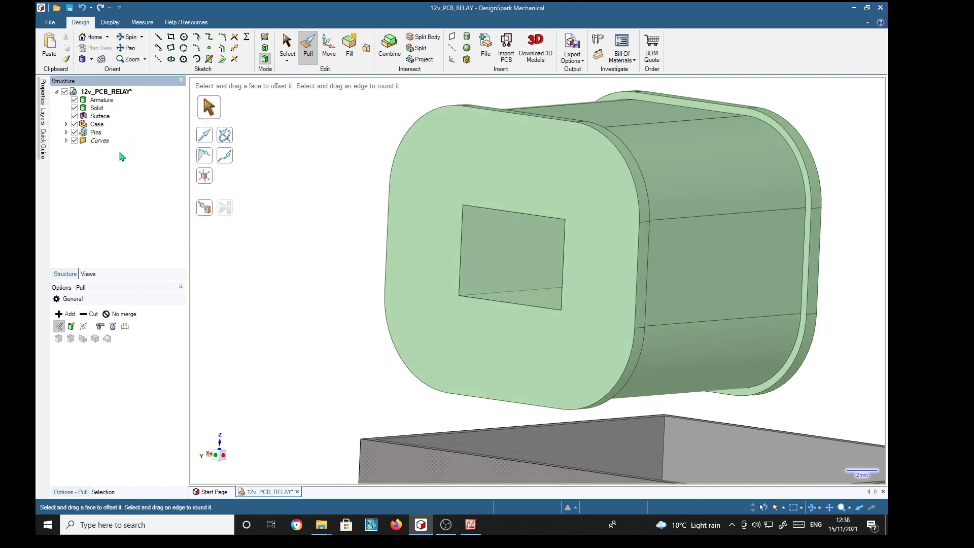
click(108, 117)
right_click(109, 120)
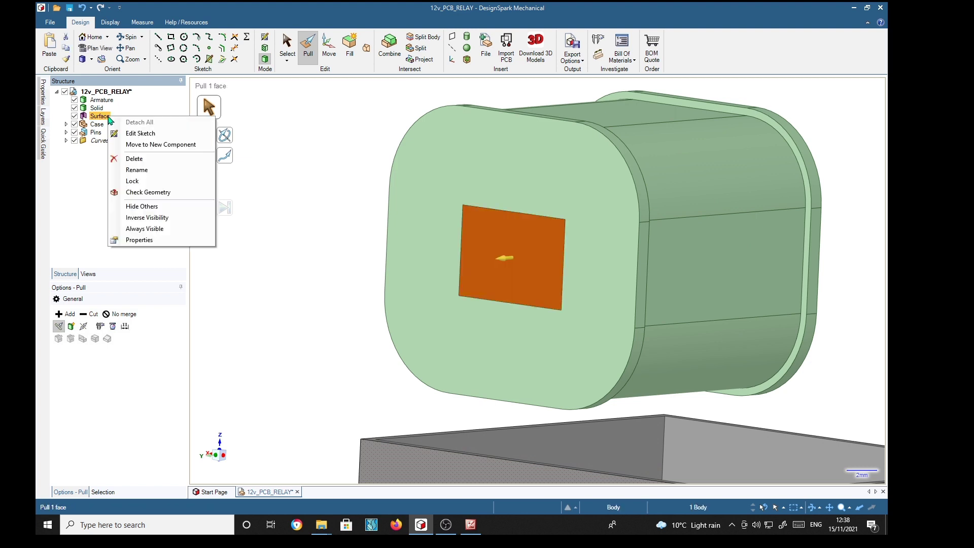
click(131, 159)
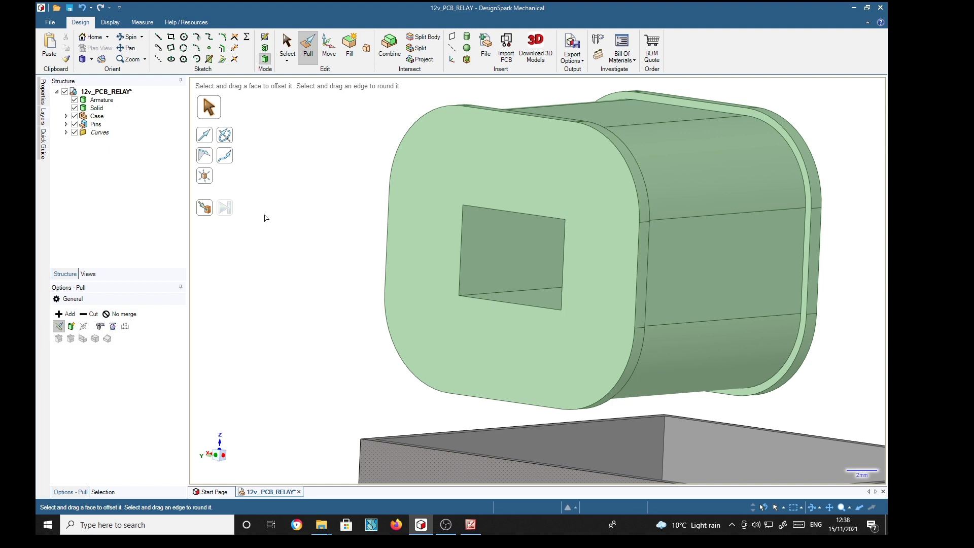